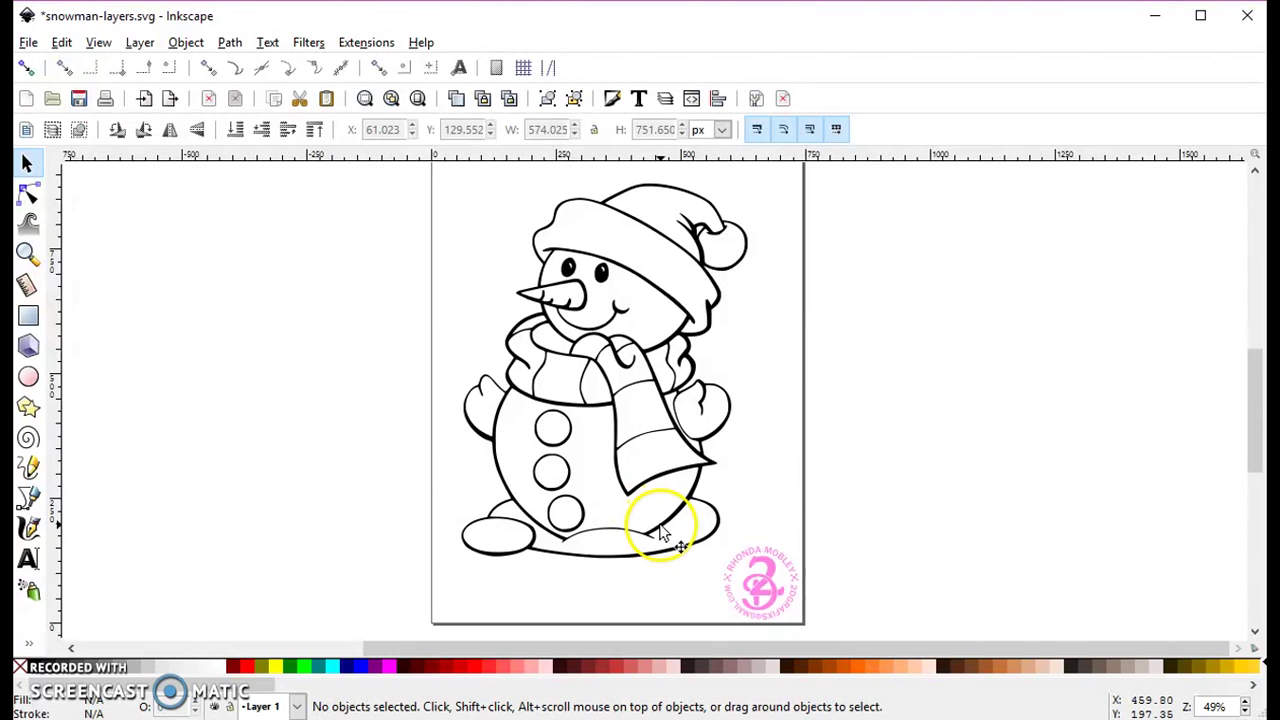
- Try to import the snowman image from the Lesson-1 folder
left_click(29, 44)
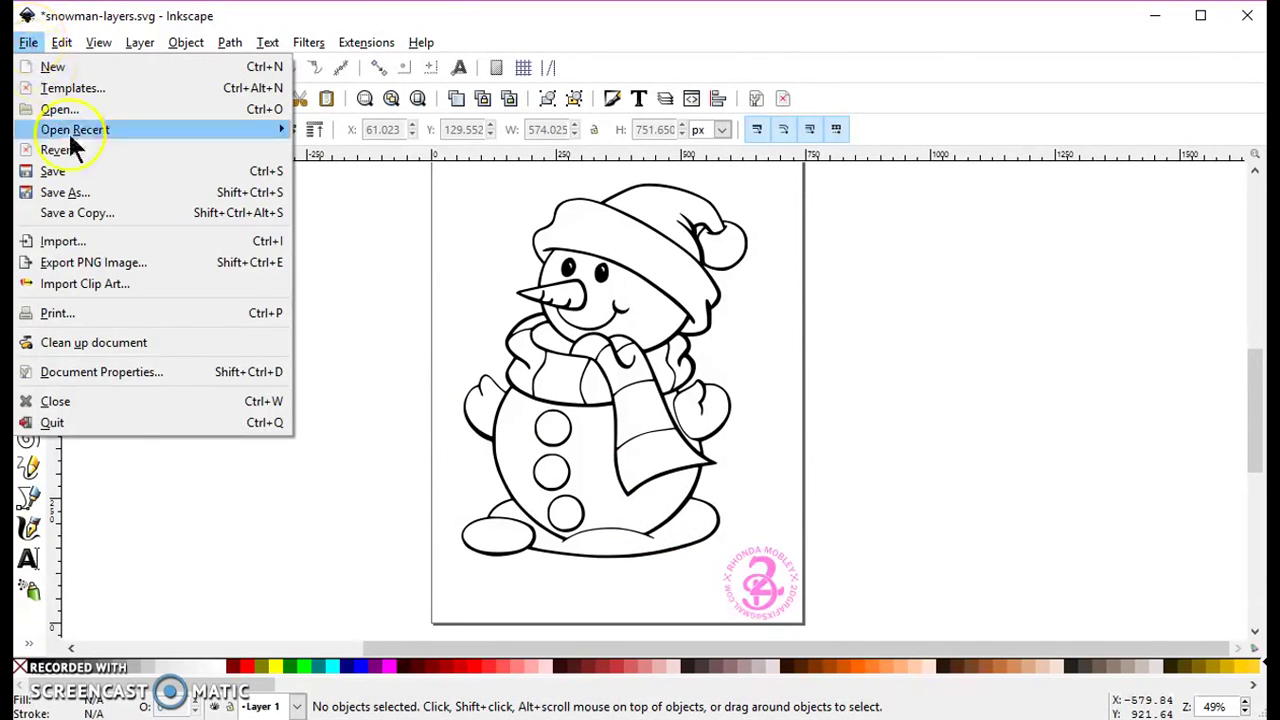
left_click(116, 242)
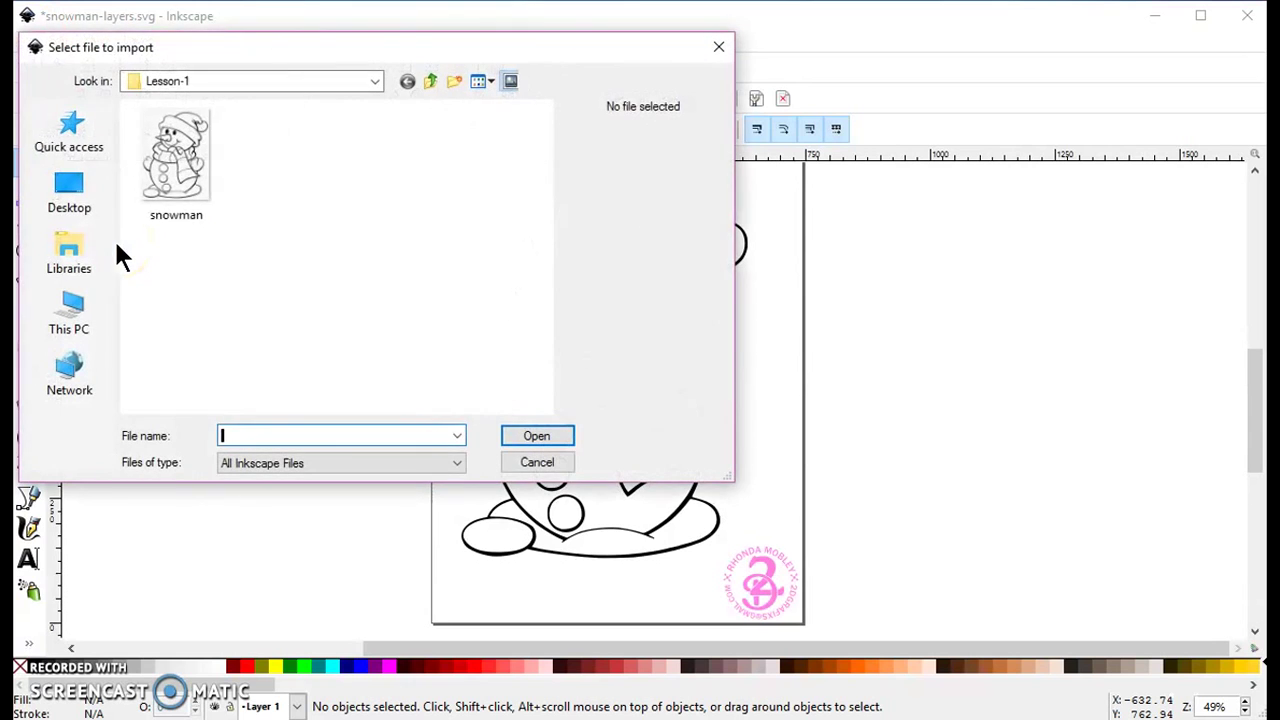
left_click(165, 140)
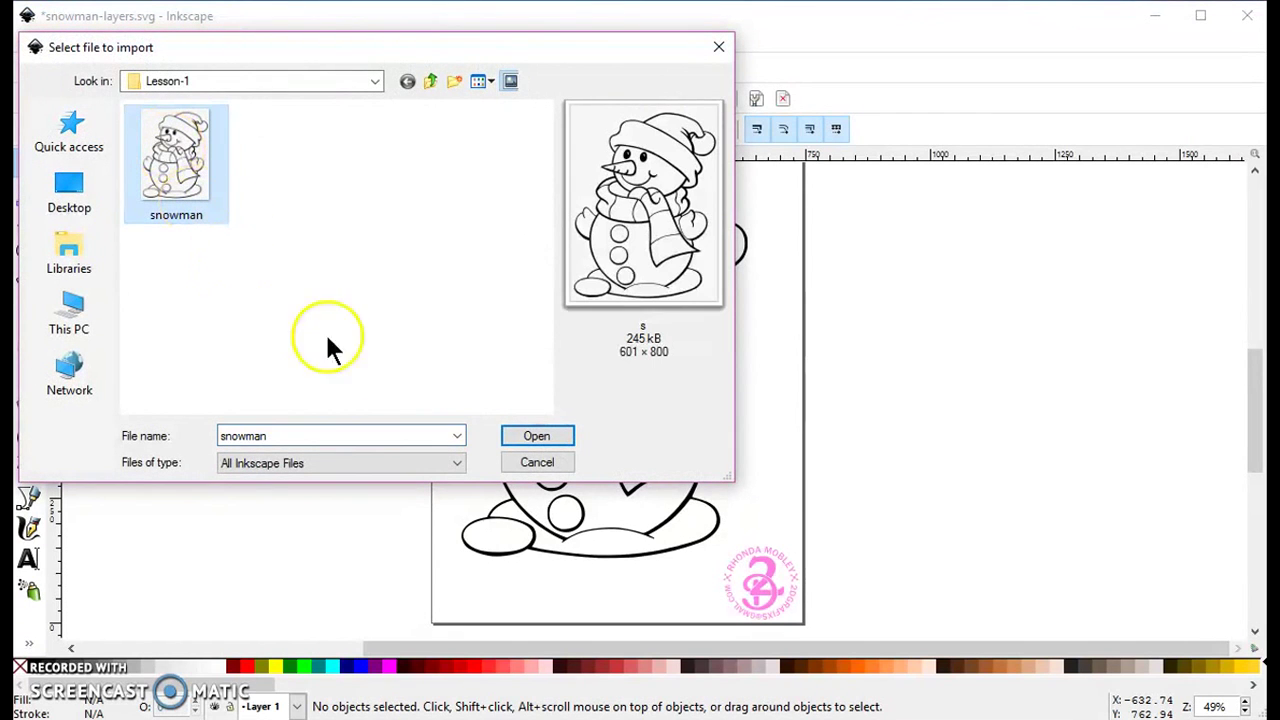
left_click(559, 435)
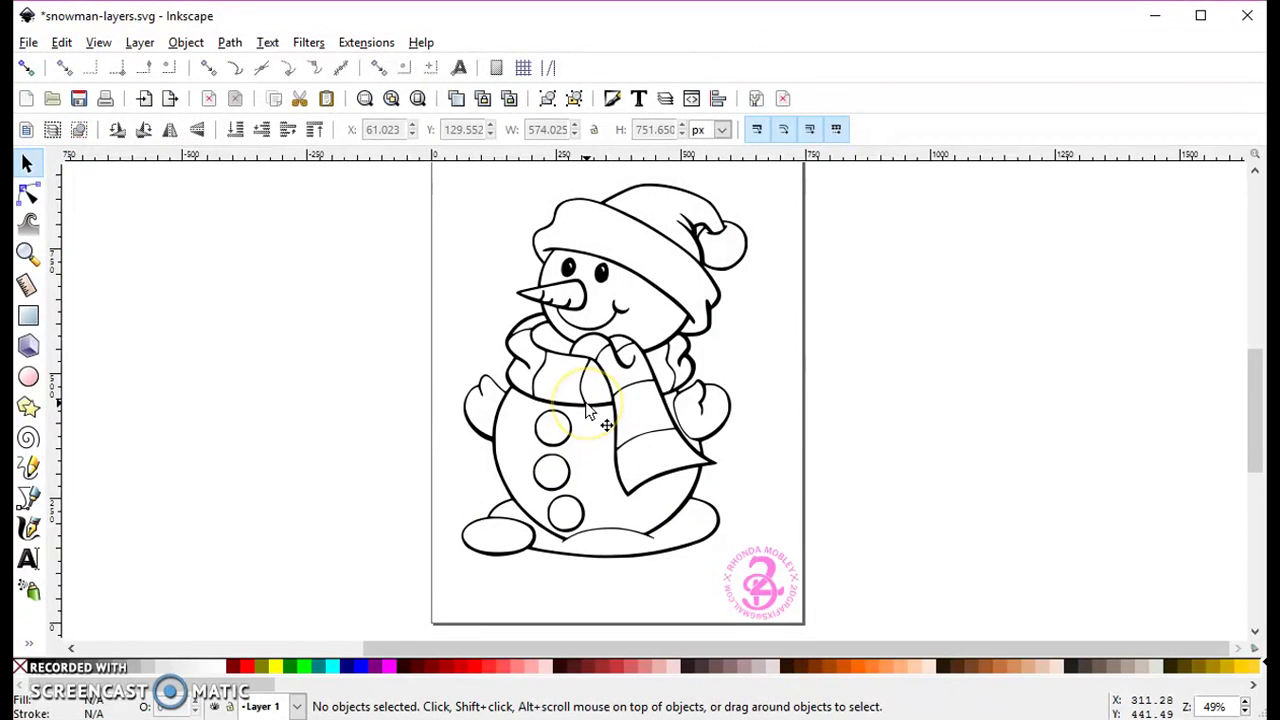
- Check the snowman outline's object type, clear the selection and activate the Paint Bucket tool
left_click(588, 411)
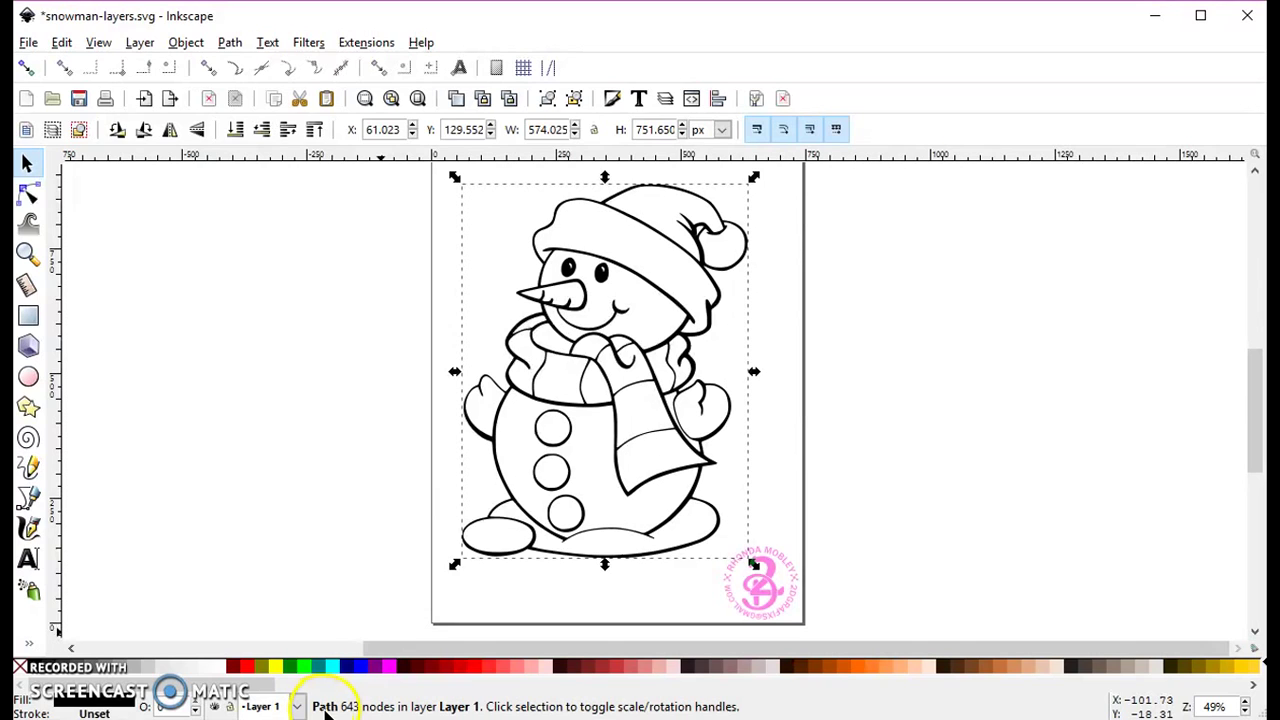
left_click(80, 130)
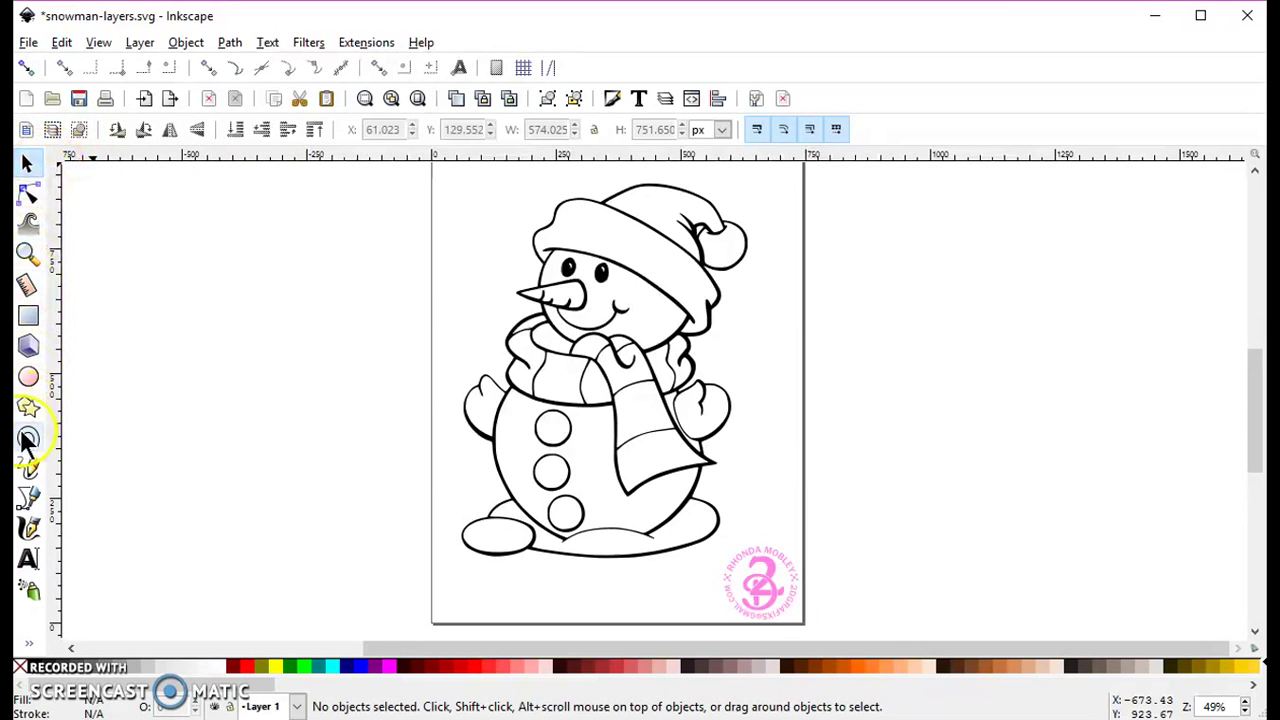
left_click(28, 646)
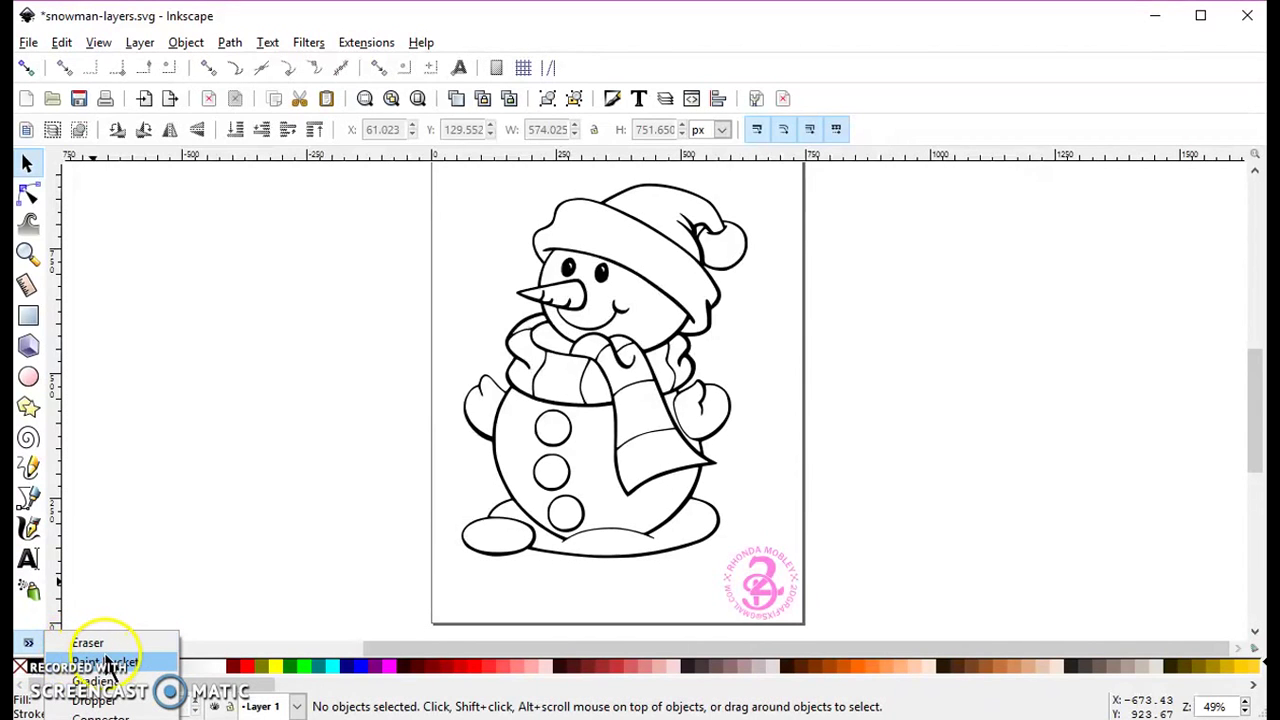
left_click(90, 643)
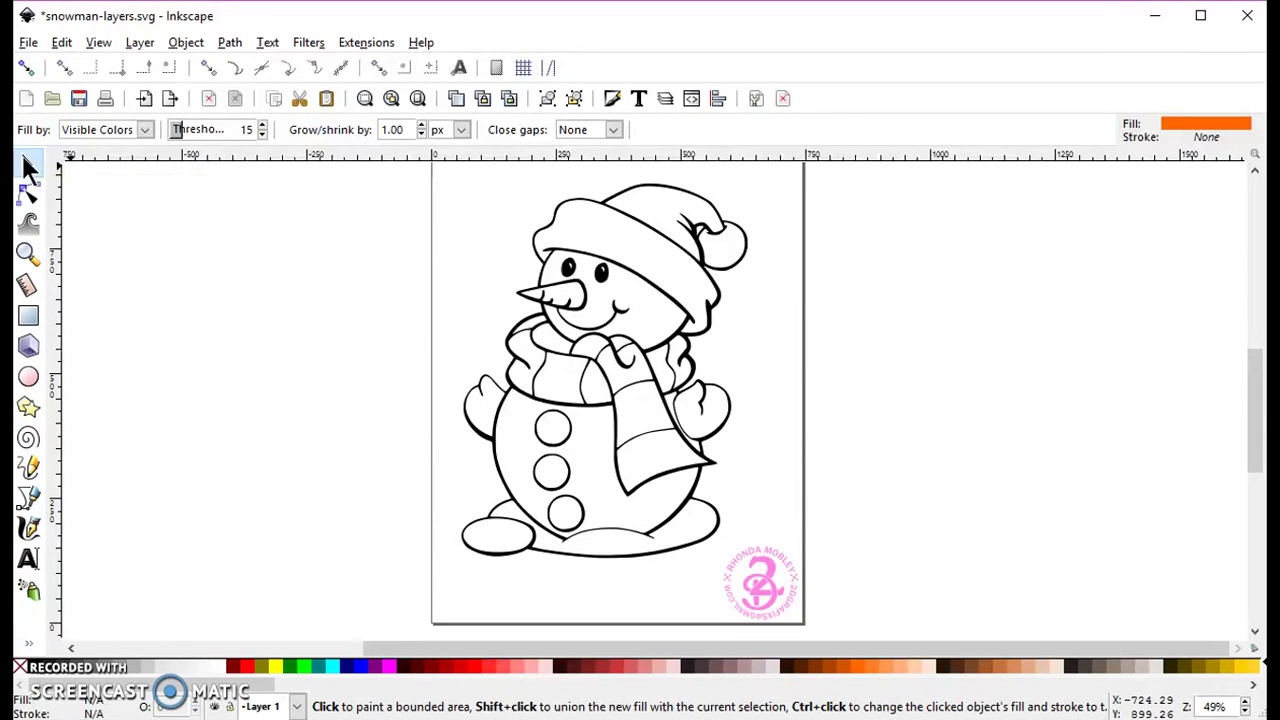
left_click(27, 166)
key("shift+F7")
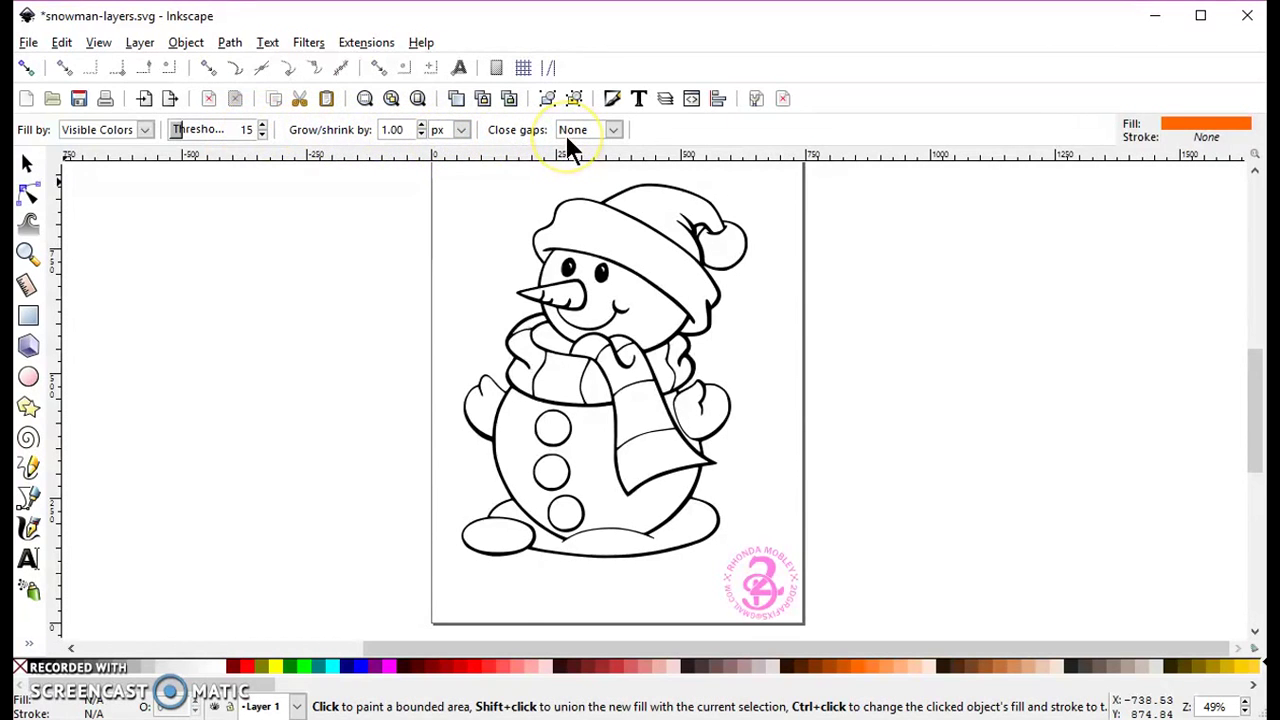
left_click(28, 165)
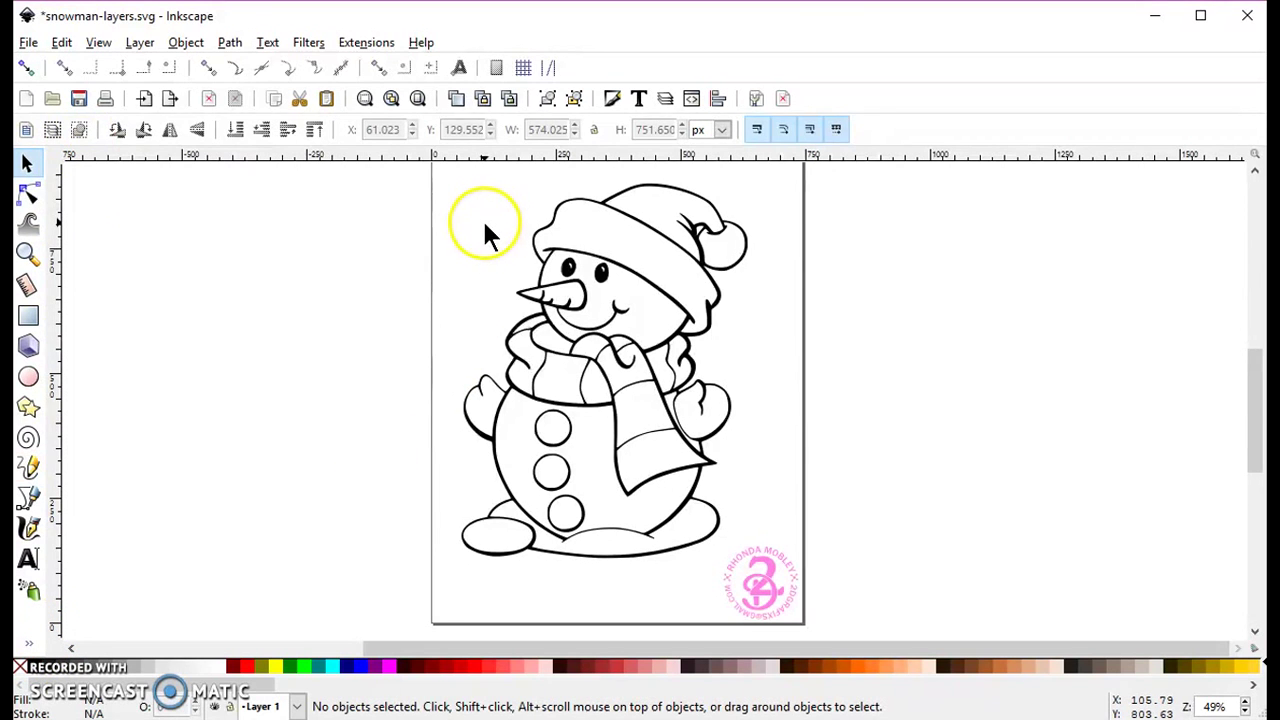
key("shift+F7")
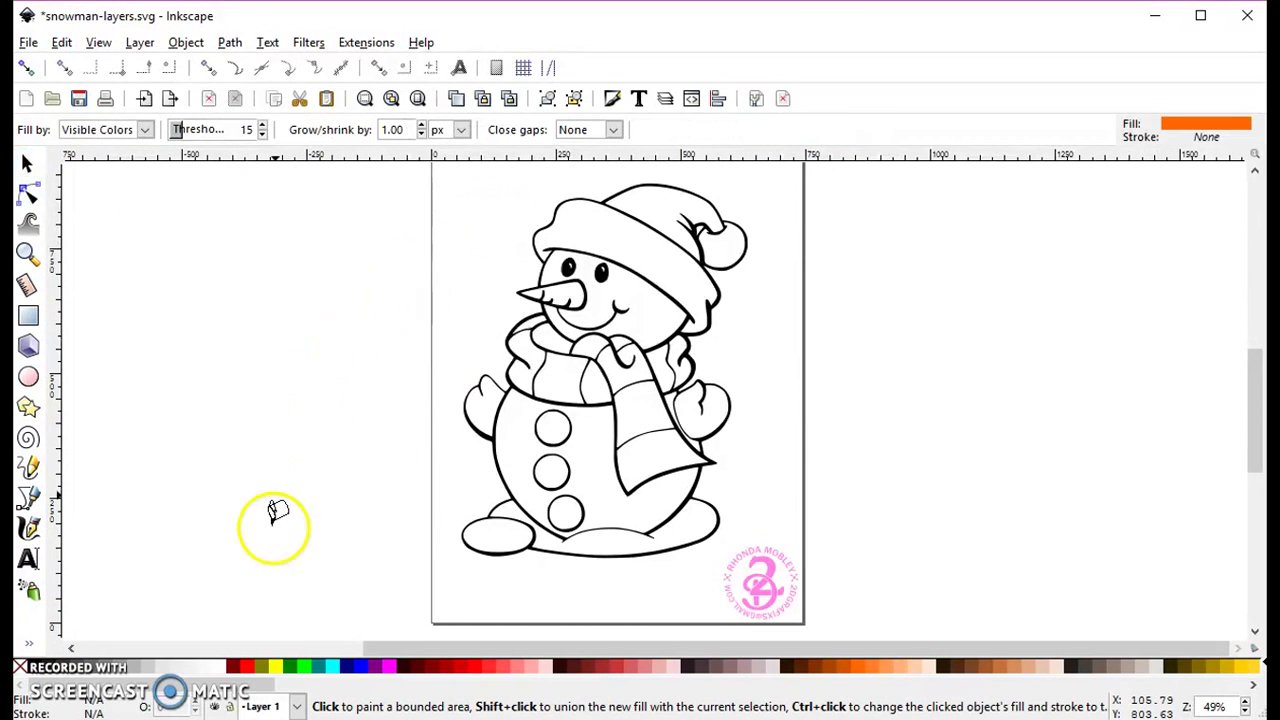
- Try a dark red bucket fill on the crown of the snowman's hat and undo it
left_click(240, 667)
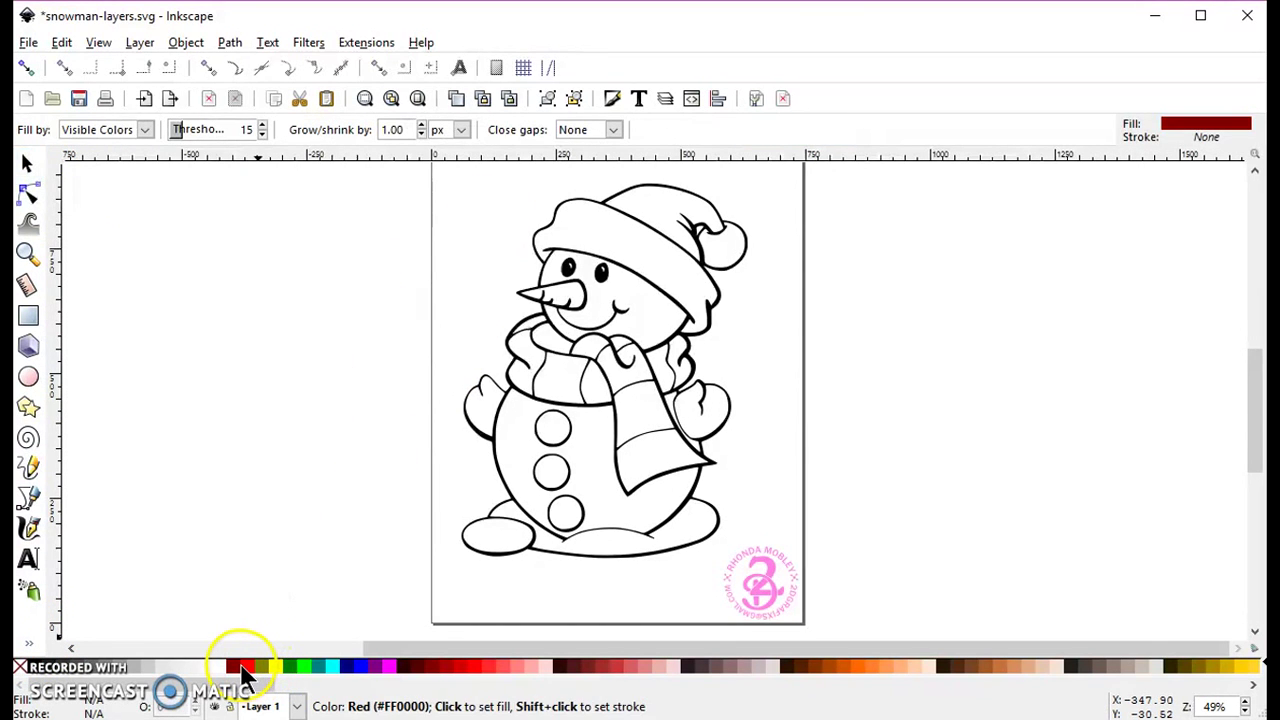
left_click(670, 195)
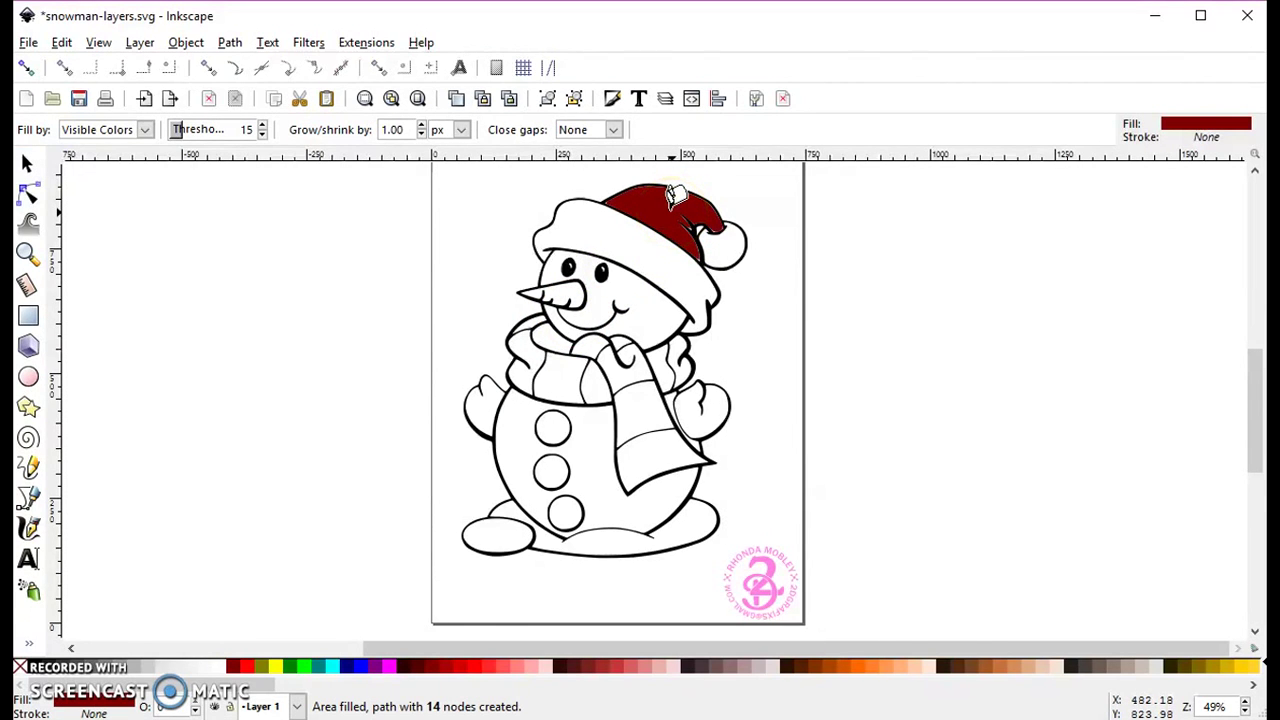
key("ctrl+z")
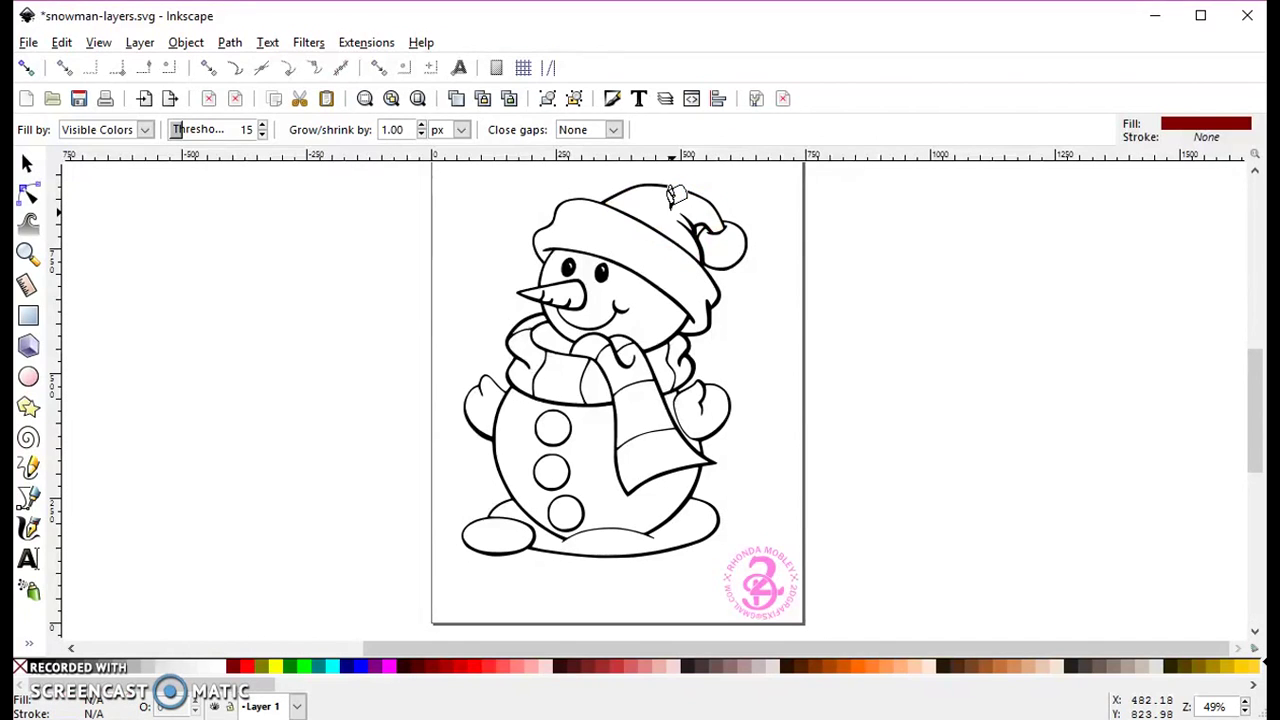
- Fill the crown of the snowman's hat with bright red (#FF0000) and clear the selection
left_click(249, 672)
left_click(650, 189)
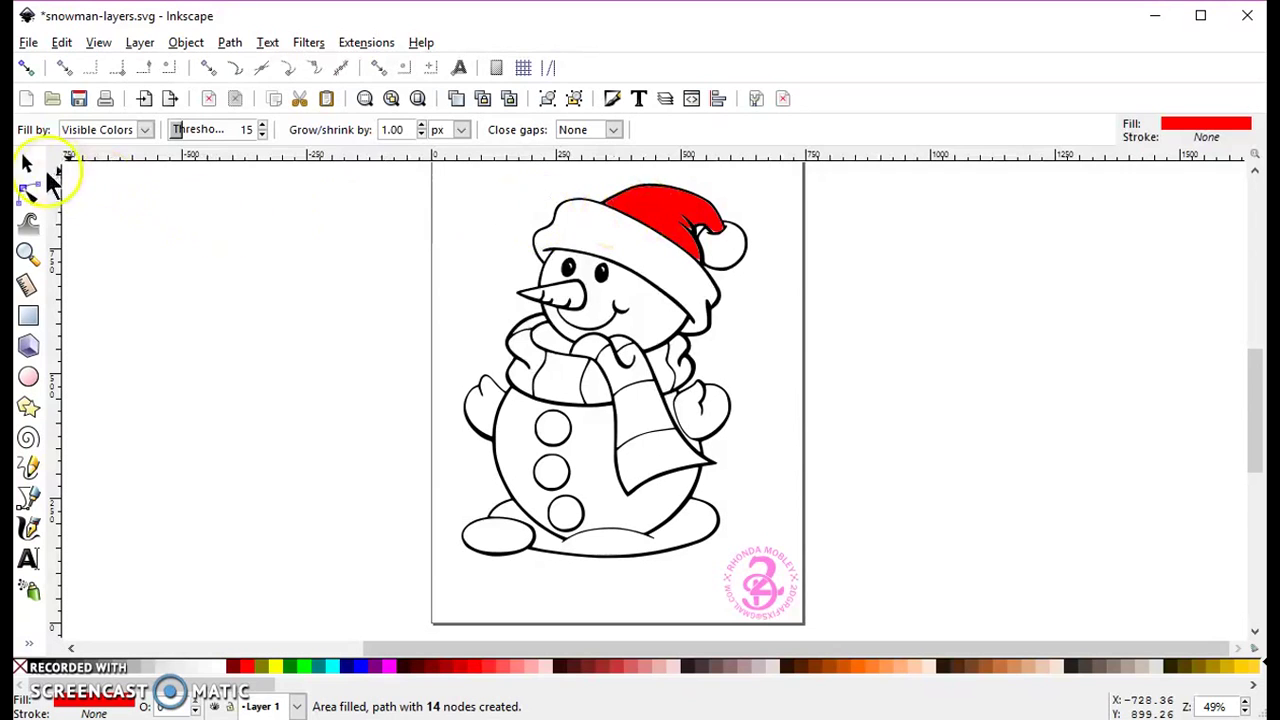
left_click(28, 165)
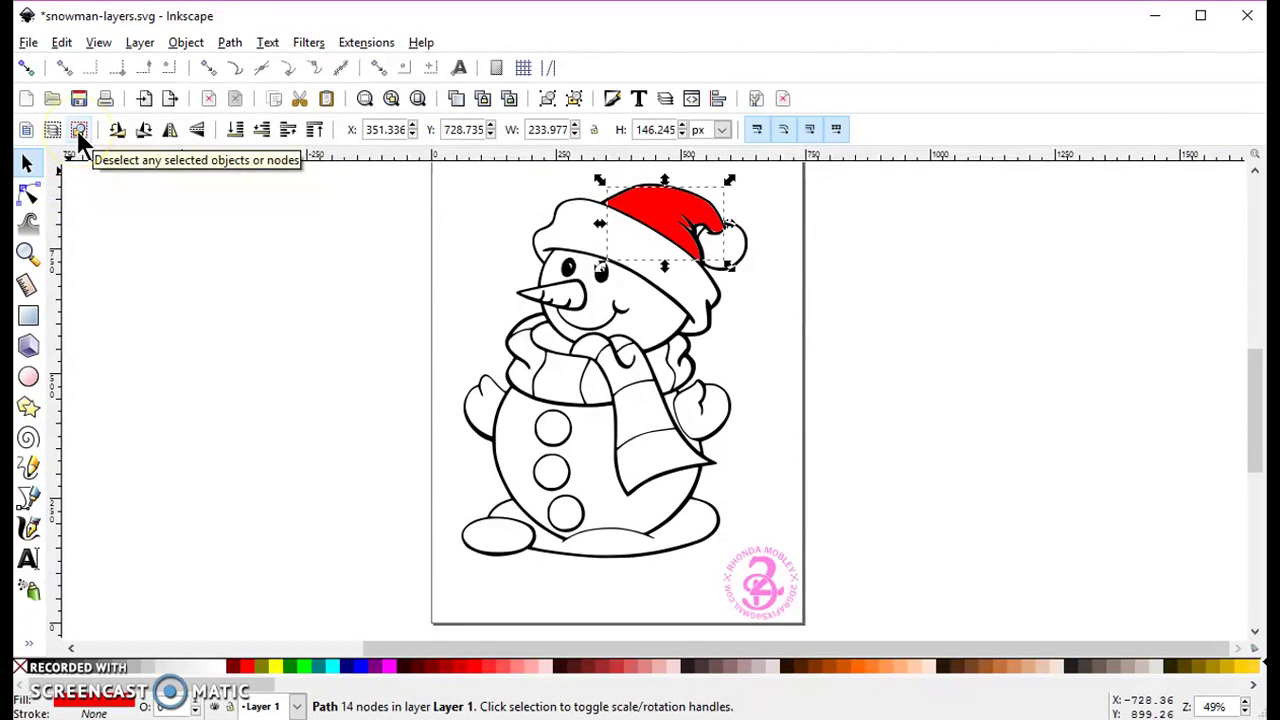
left_click(79, 132)
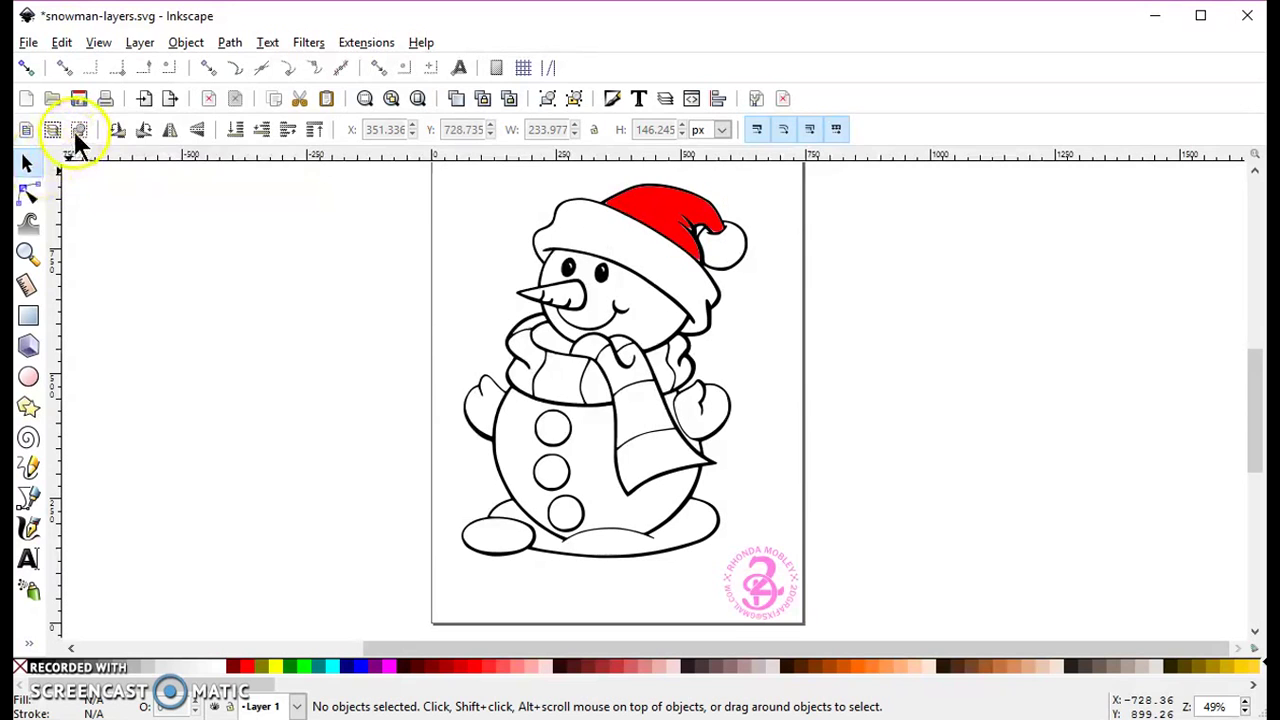
left_click(22, 170)
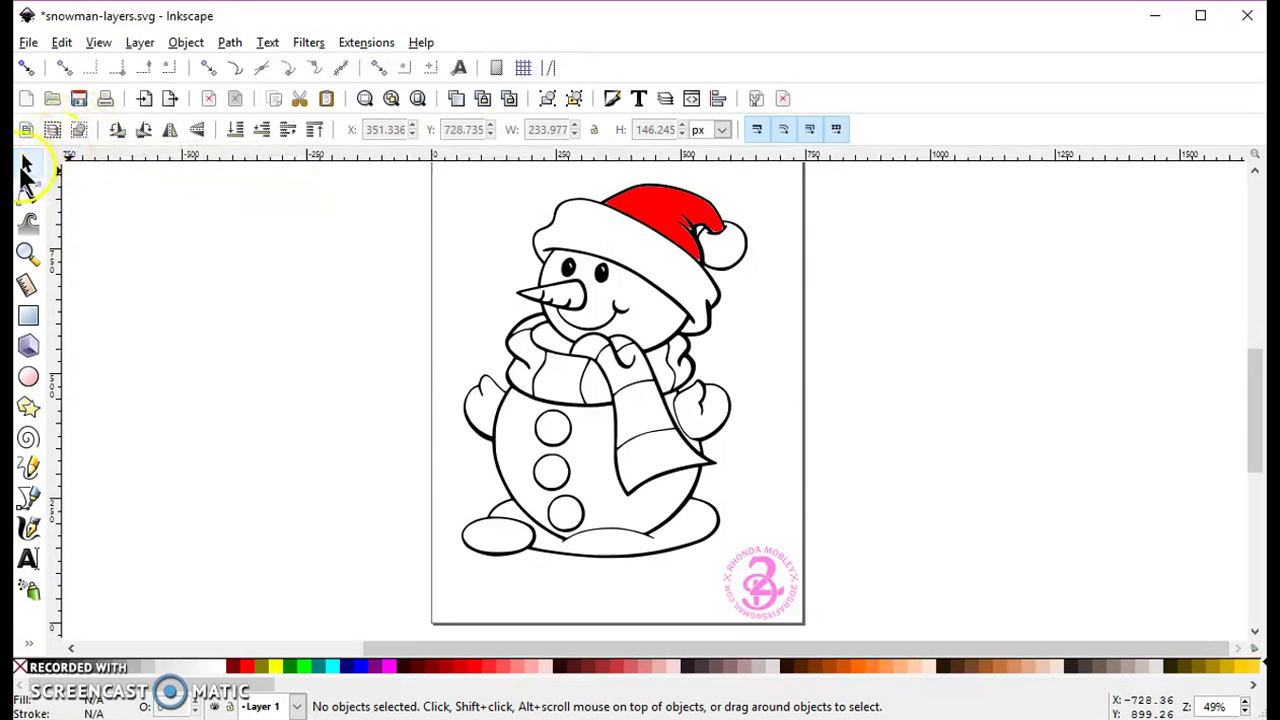
- Recolor the selected red hat crown orange (#FF6600) and undo the color change
left_click(680, 208)
key("shift+F7")
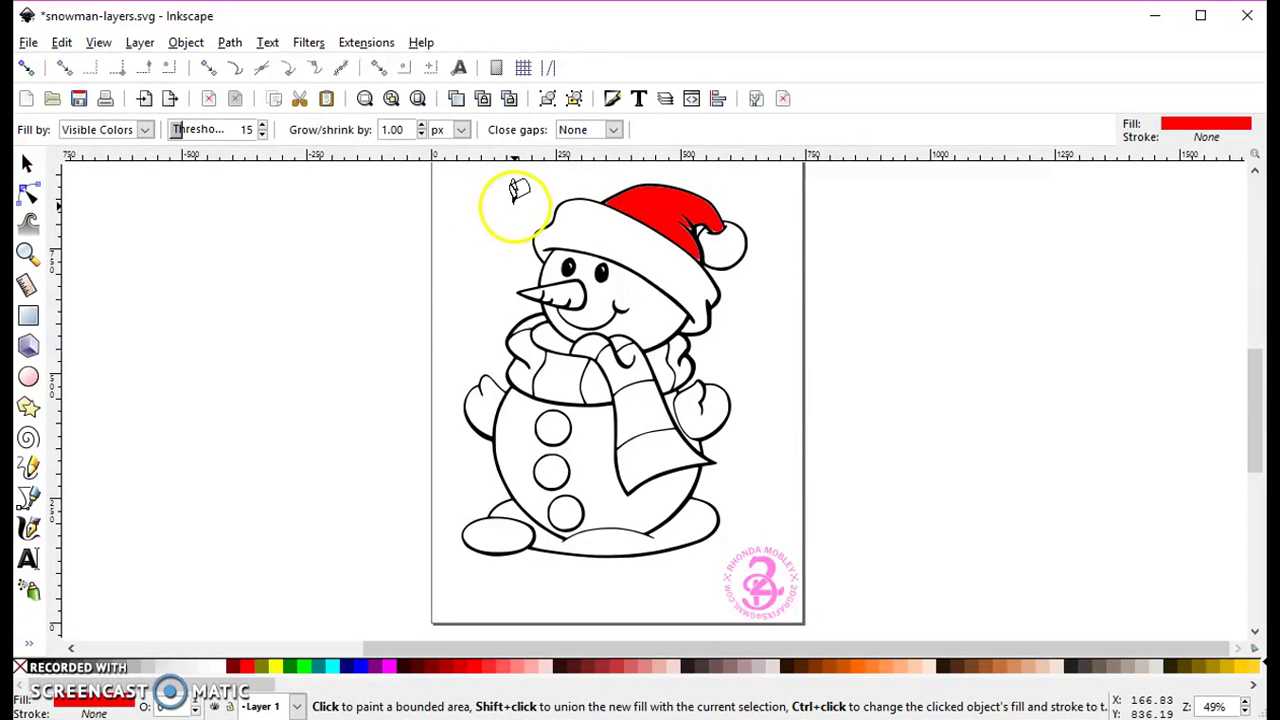
left_click(858, 662)
left_click(668, 224)
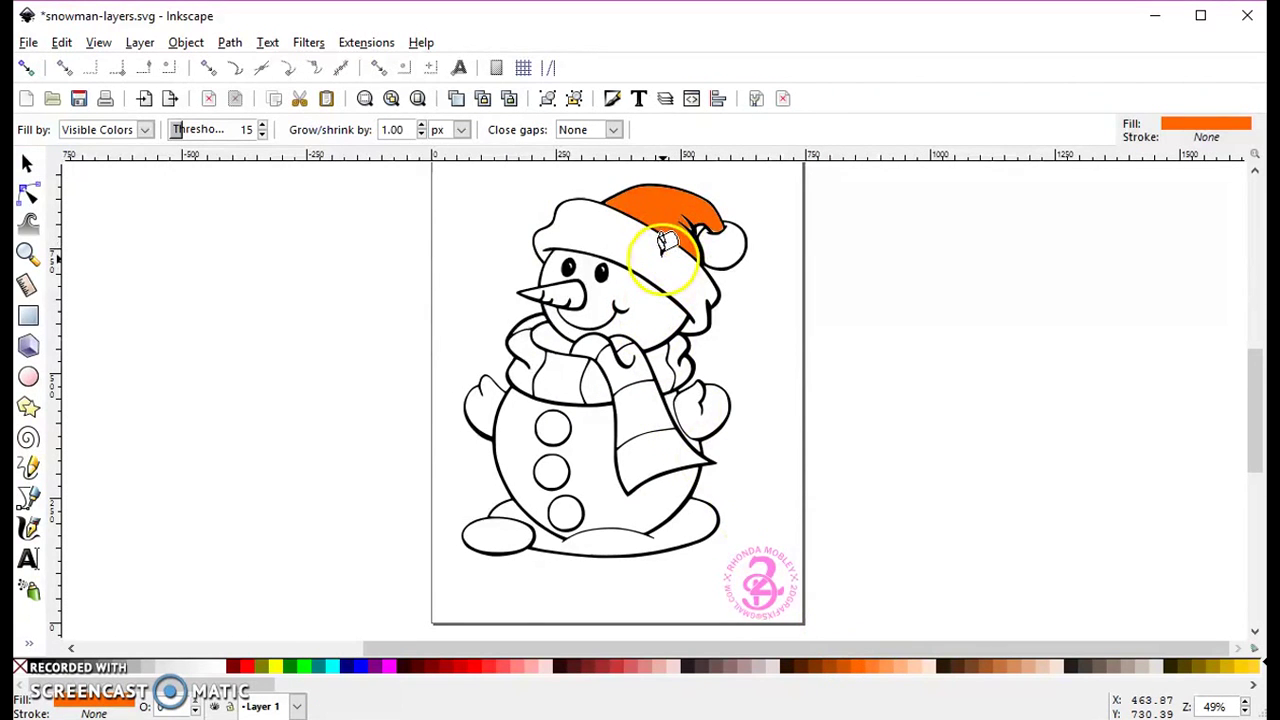
key("ctrl+z")
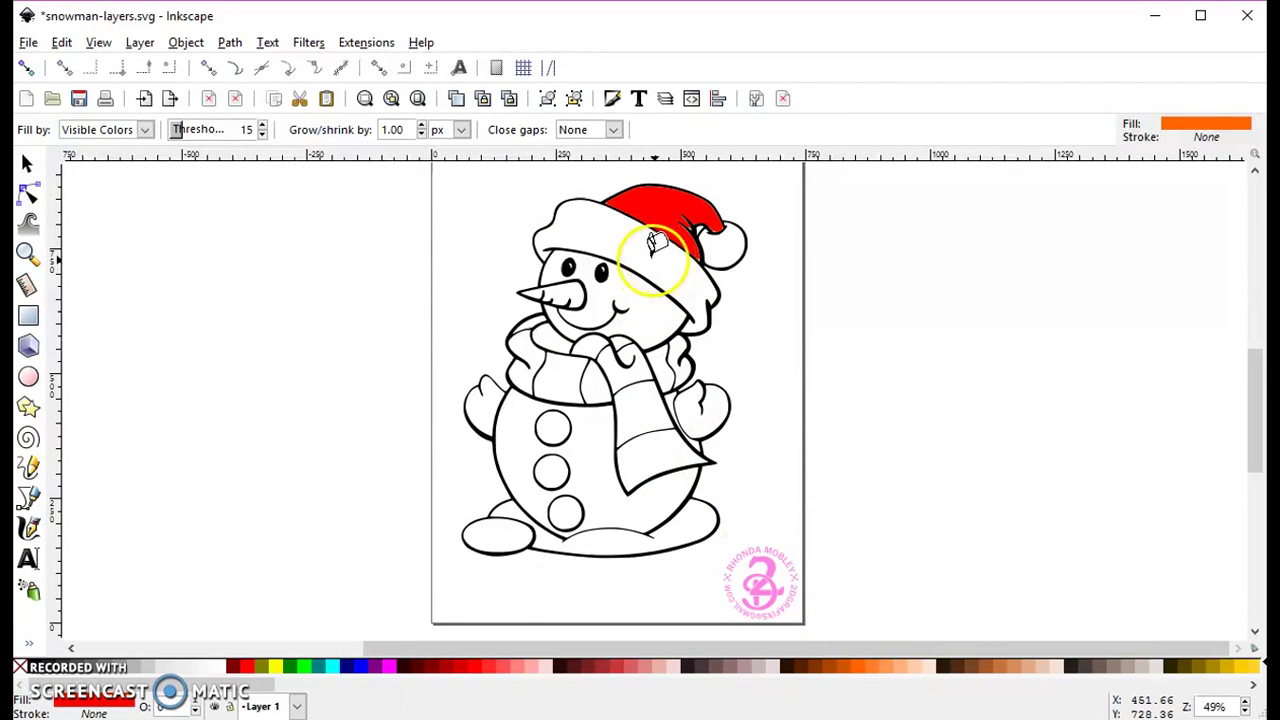
- With nothing selected, bucket-fill the carrot nose with orange (#FF6600), then deselect the new fill
left_click(27, 165)
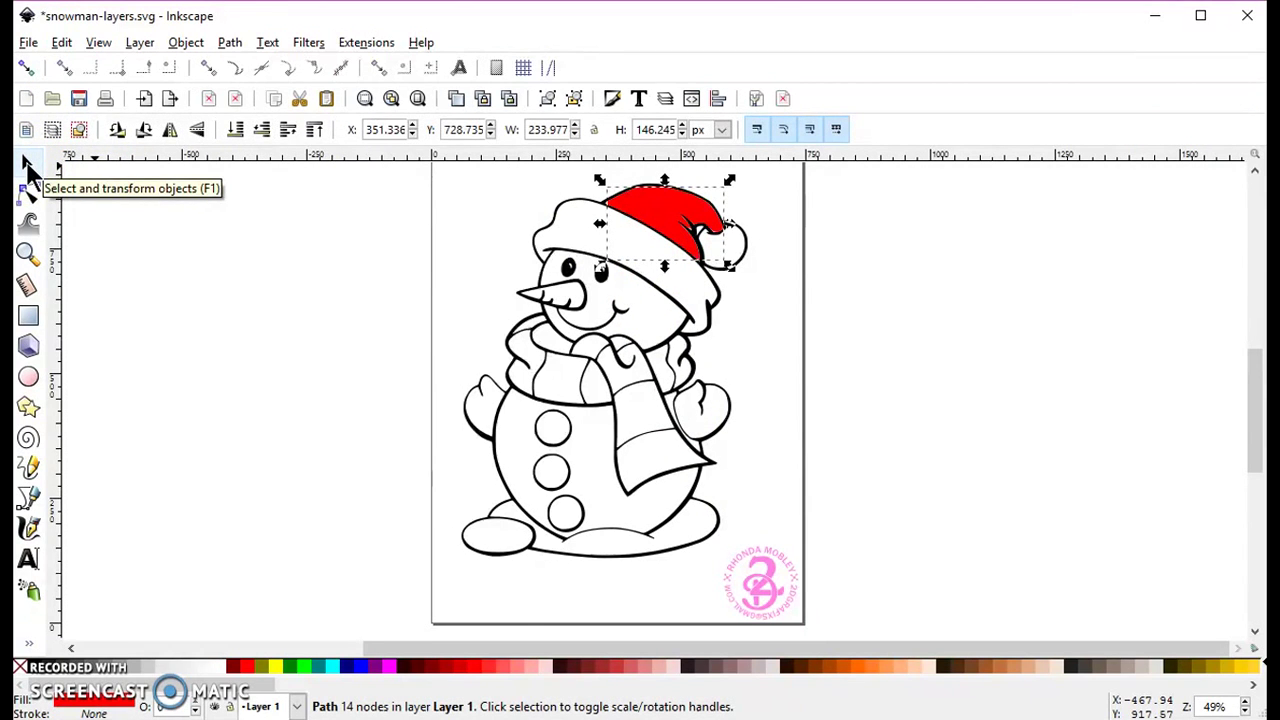
left_click(80, 128)
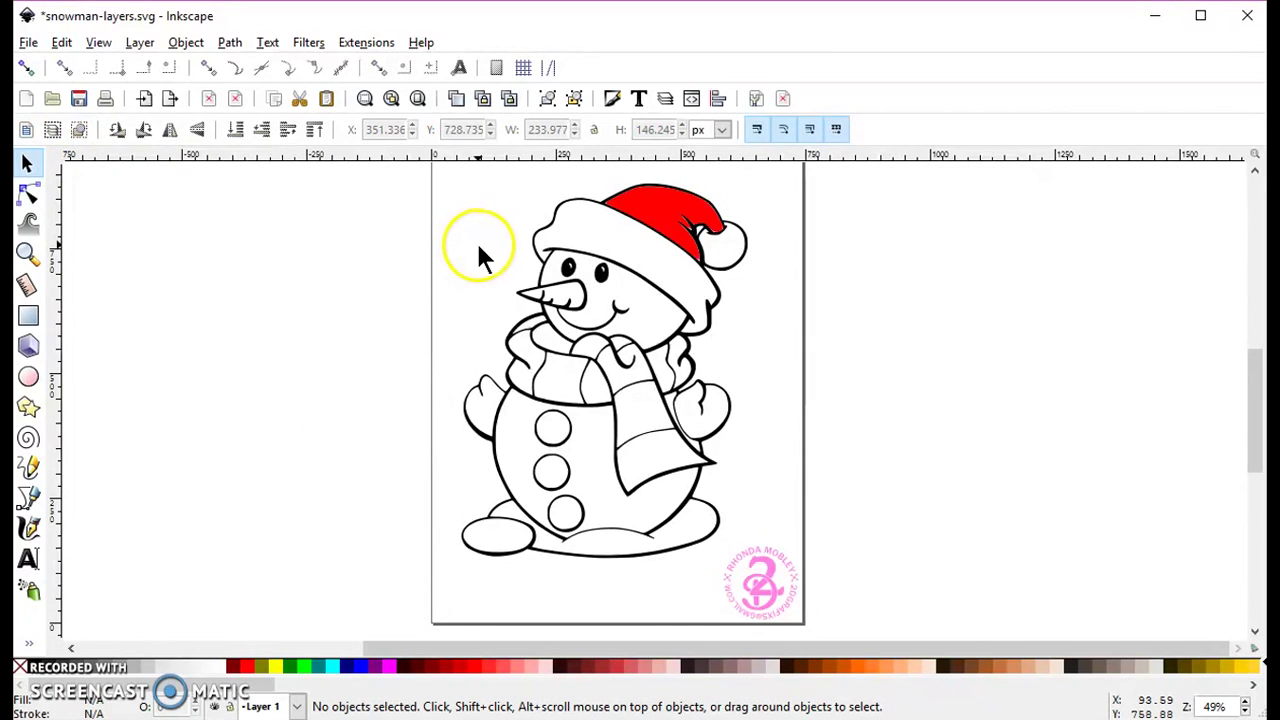
key("shift+F7")
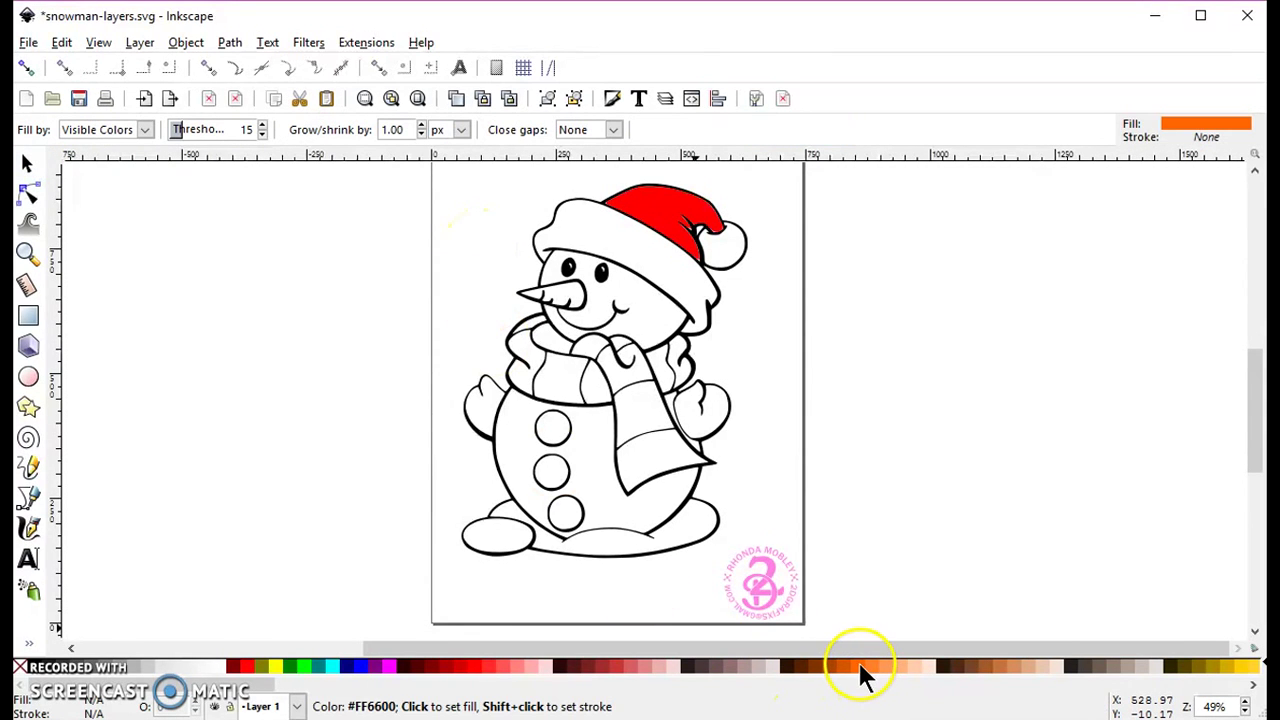
left_click(567, 279)
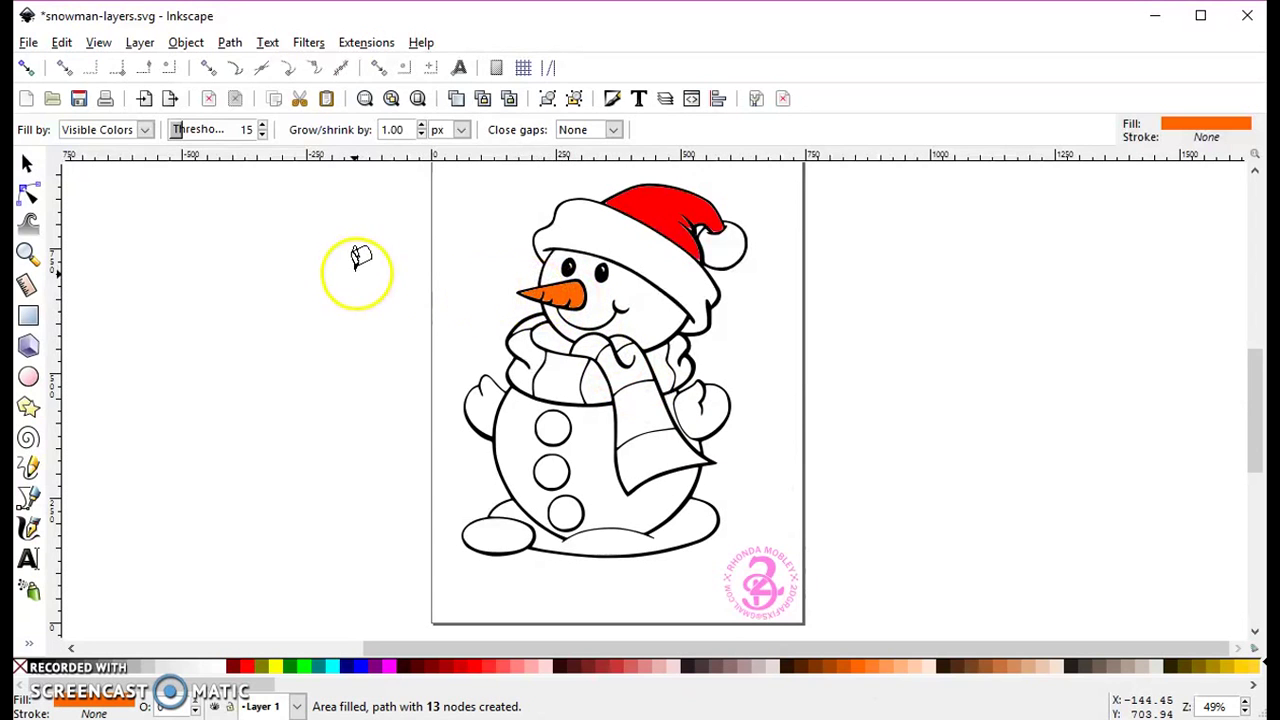
left_click(28, 165)
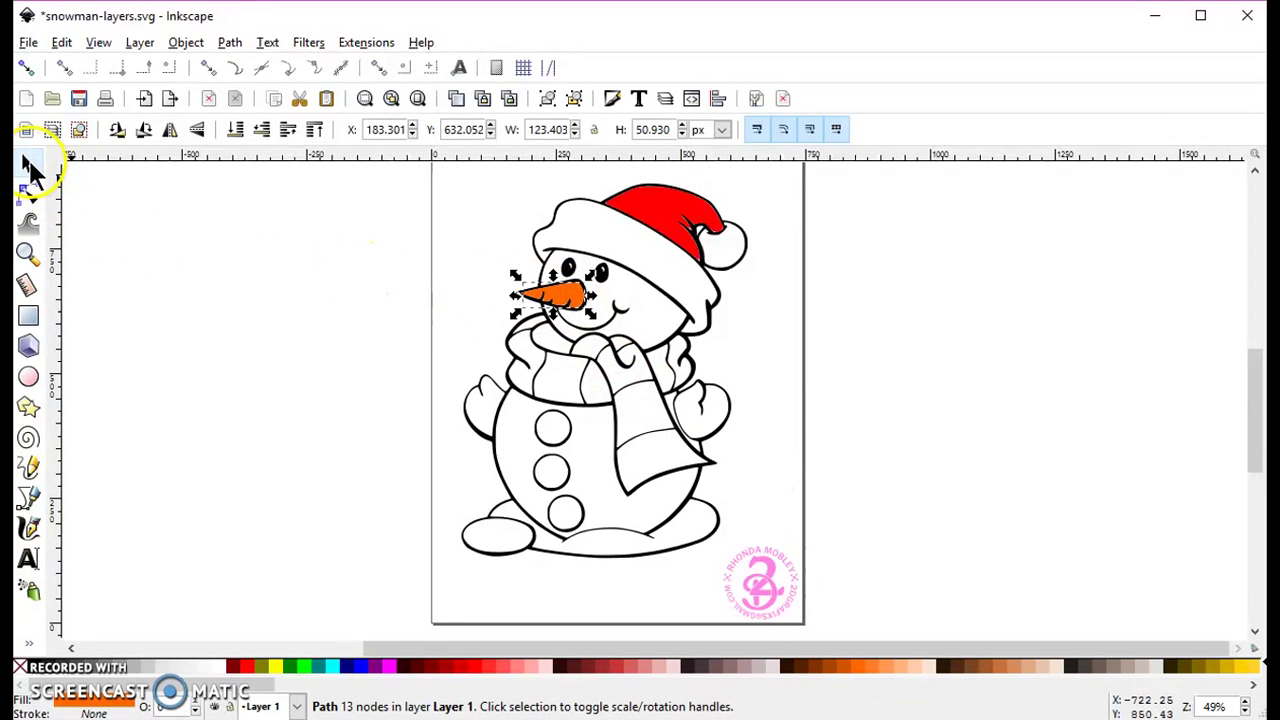
left_click(78, 129)
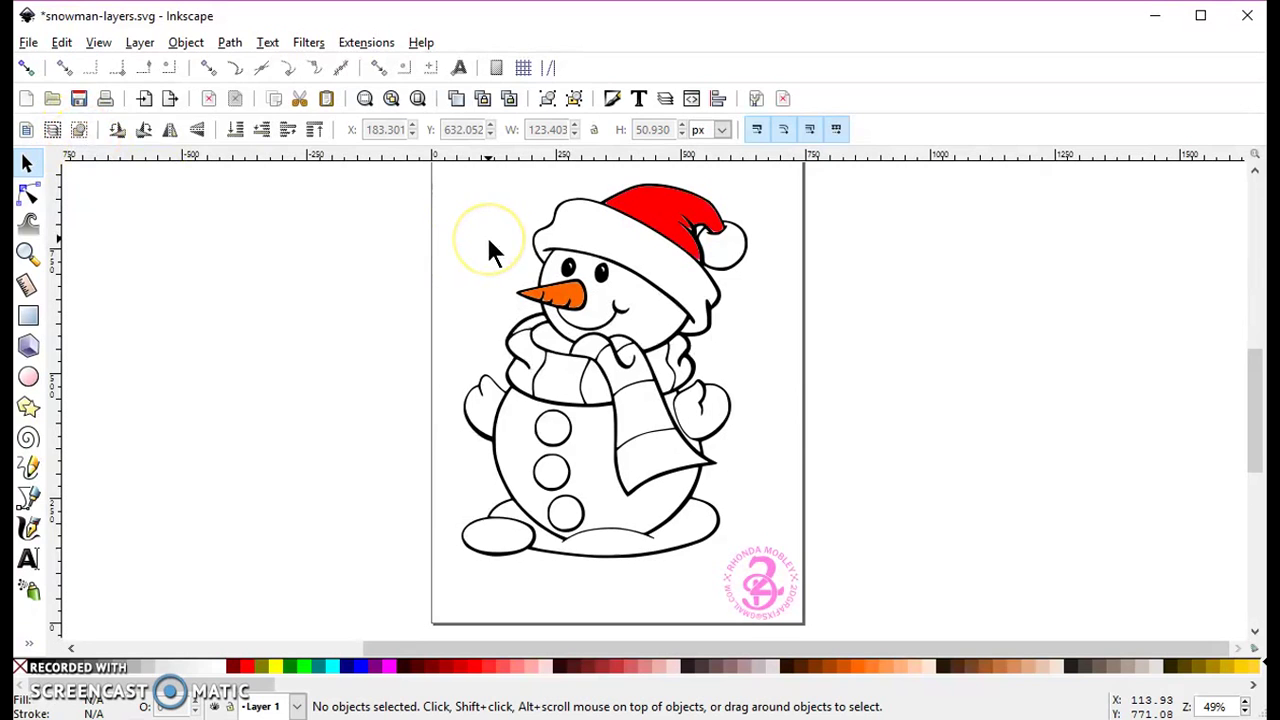
- Bucket-fill both of the snowman's mittens with blue (#0000FF)
key("u")
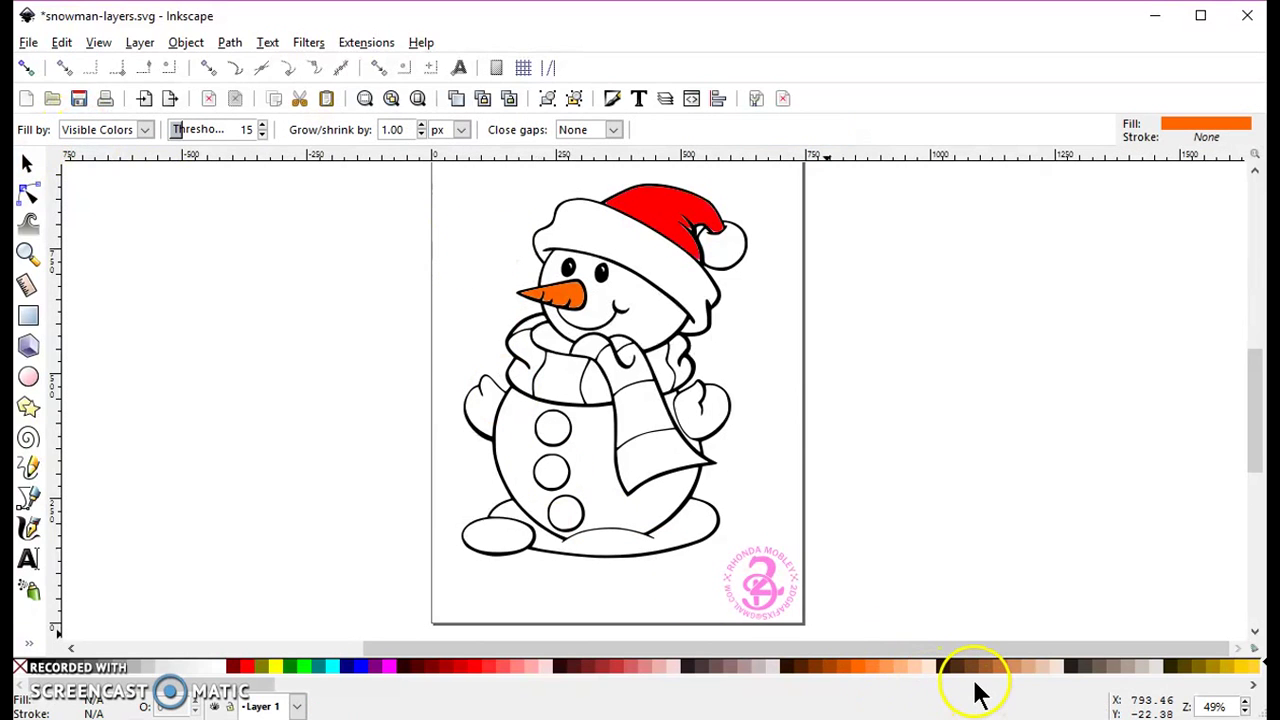
scroll(975, 690, "down", 6)
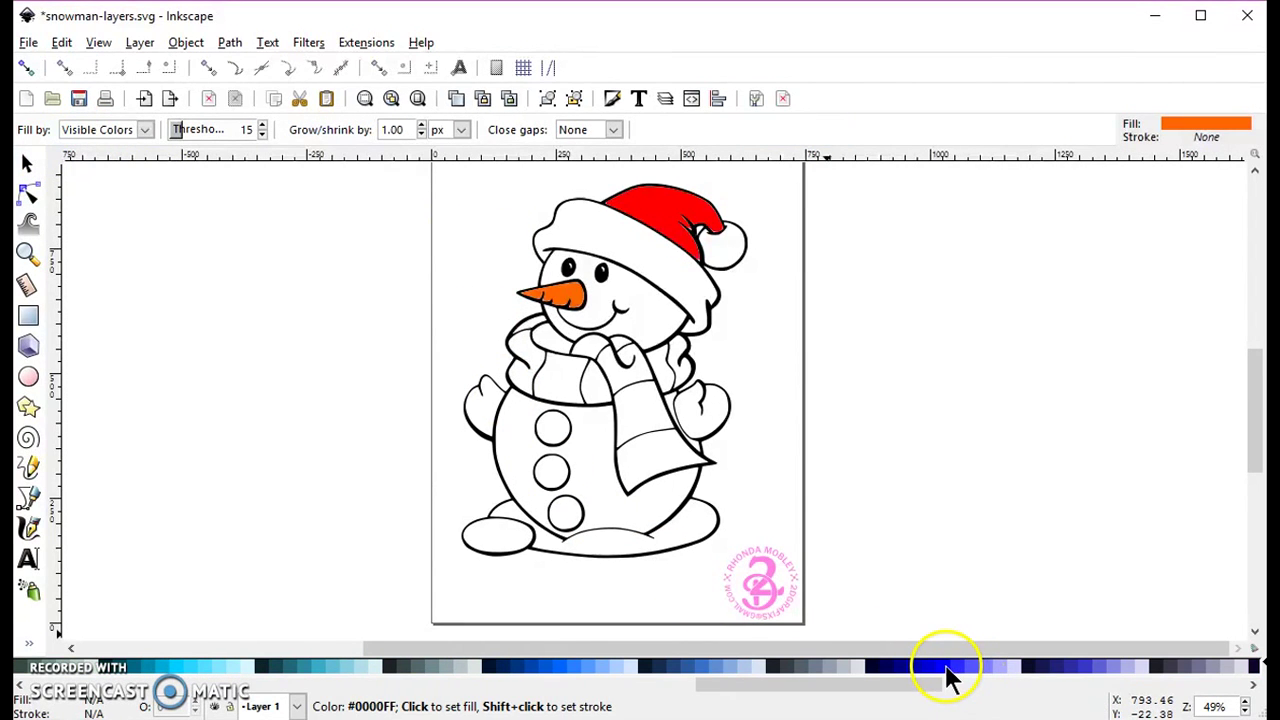
left_click(947, 668)
left_click(712, 410)
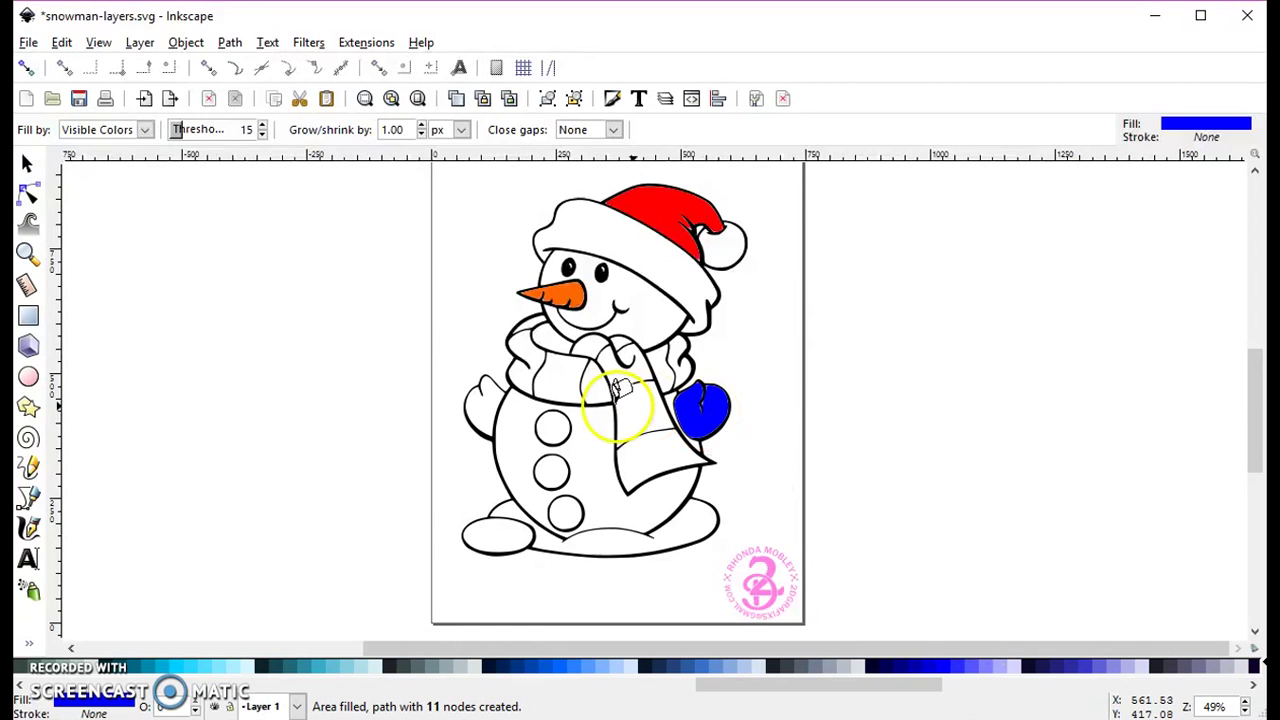
left_click(490, 395)
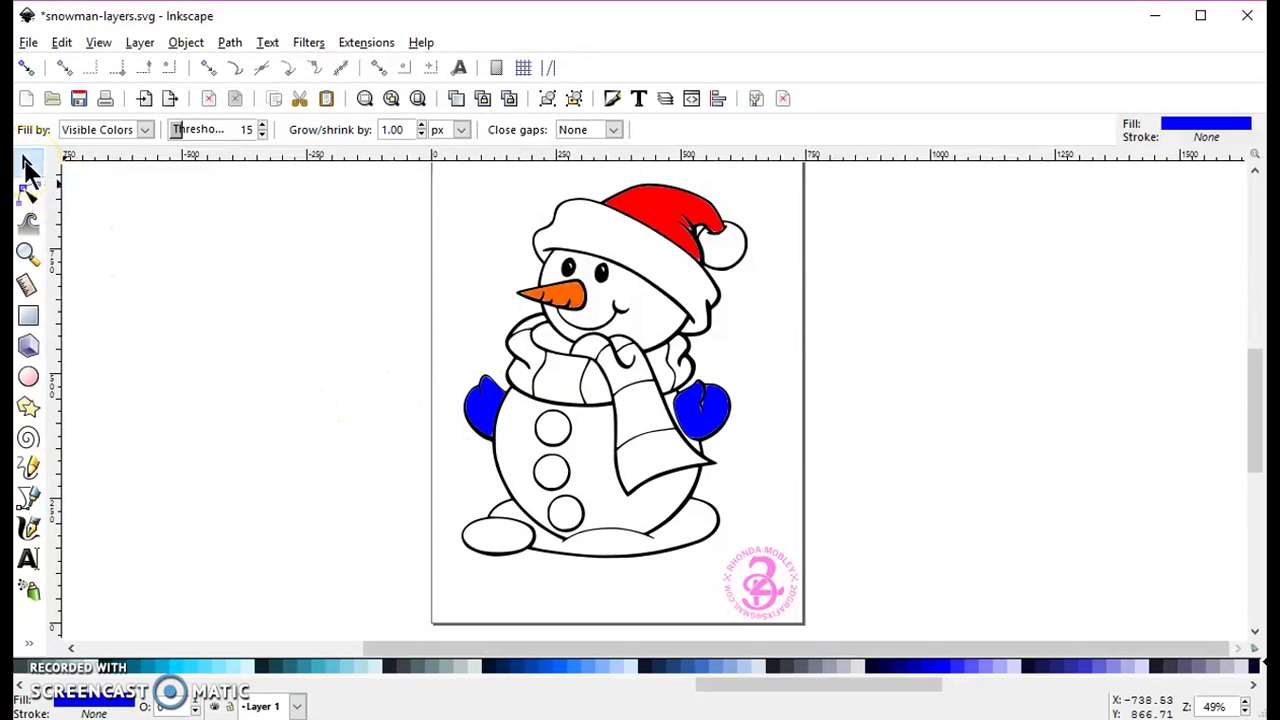
- Select both blue mitten fills and combine them into a single path
left_click(28, 168)
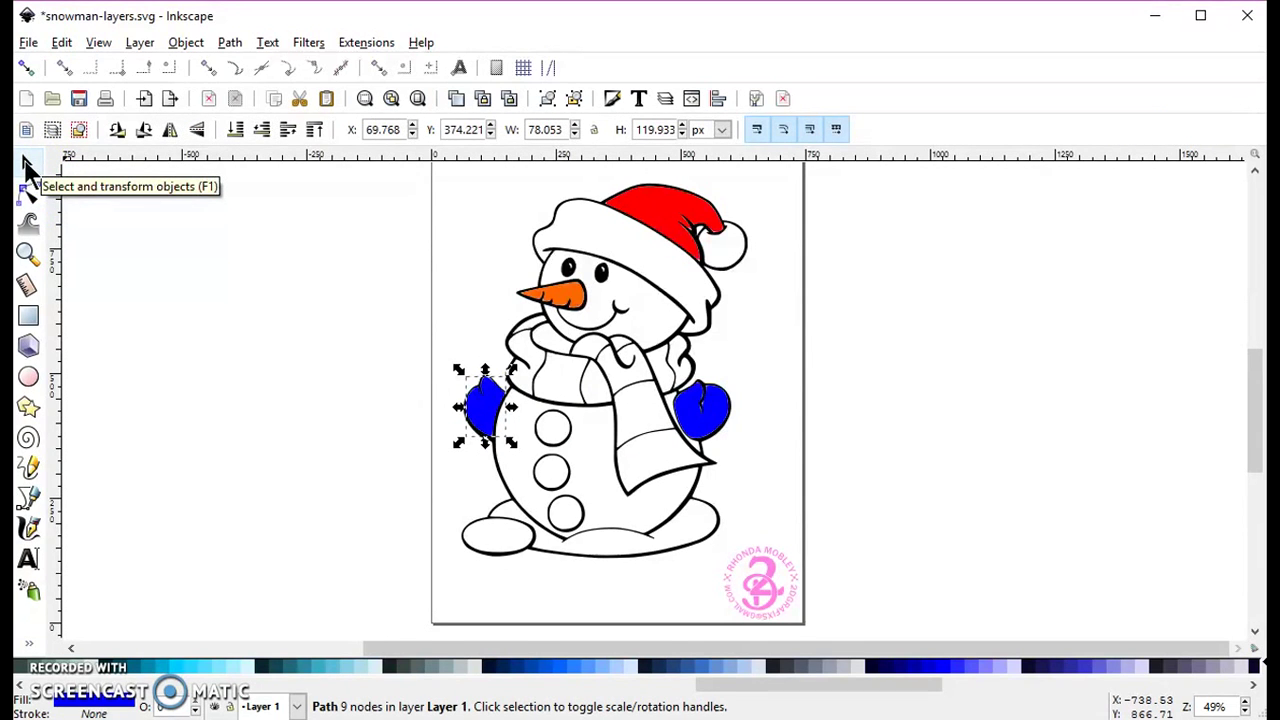
left_click(722, 410, "shift")
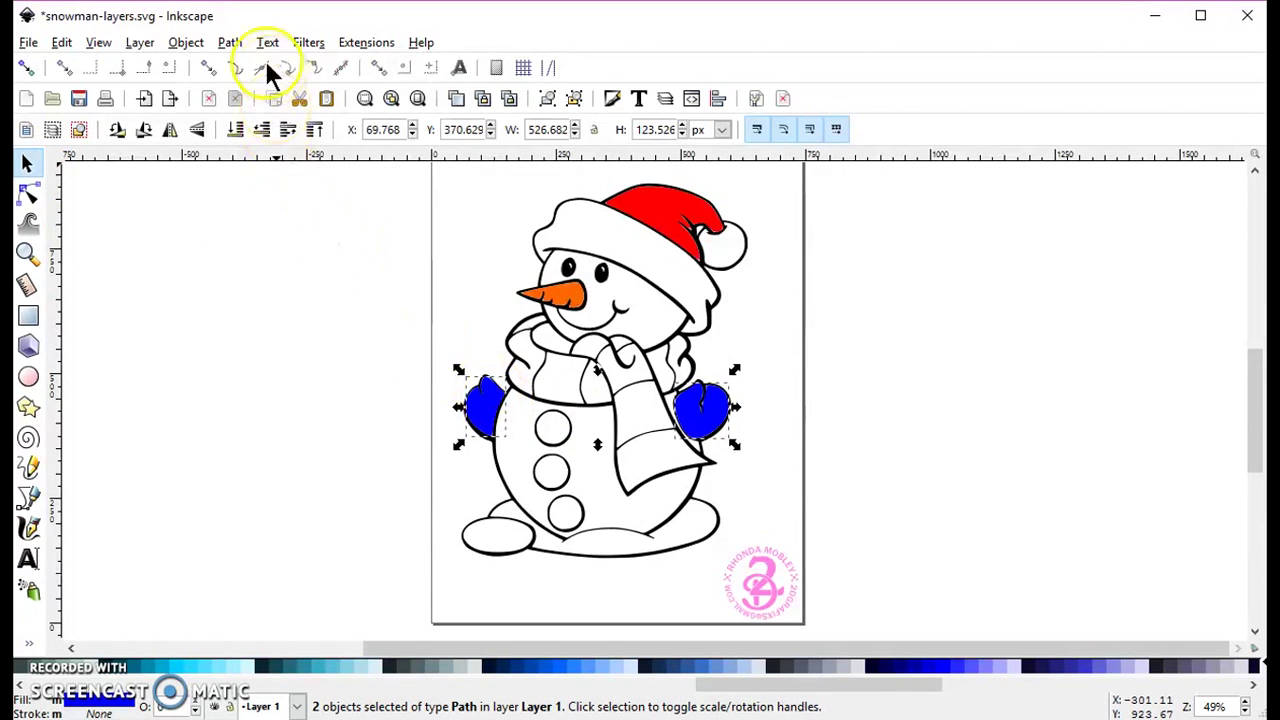
left_click(231, 41)
left_click(262, 296)
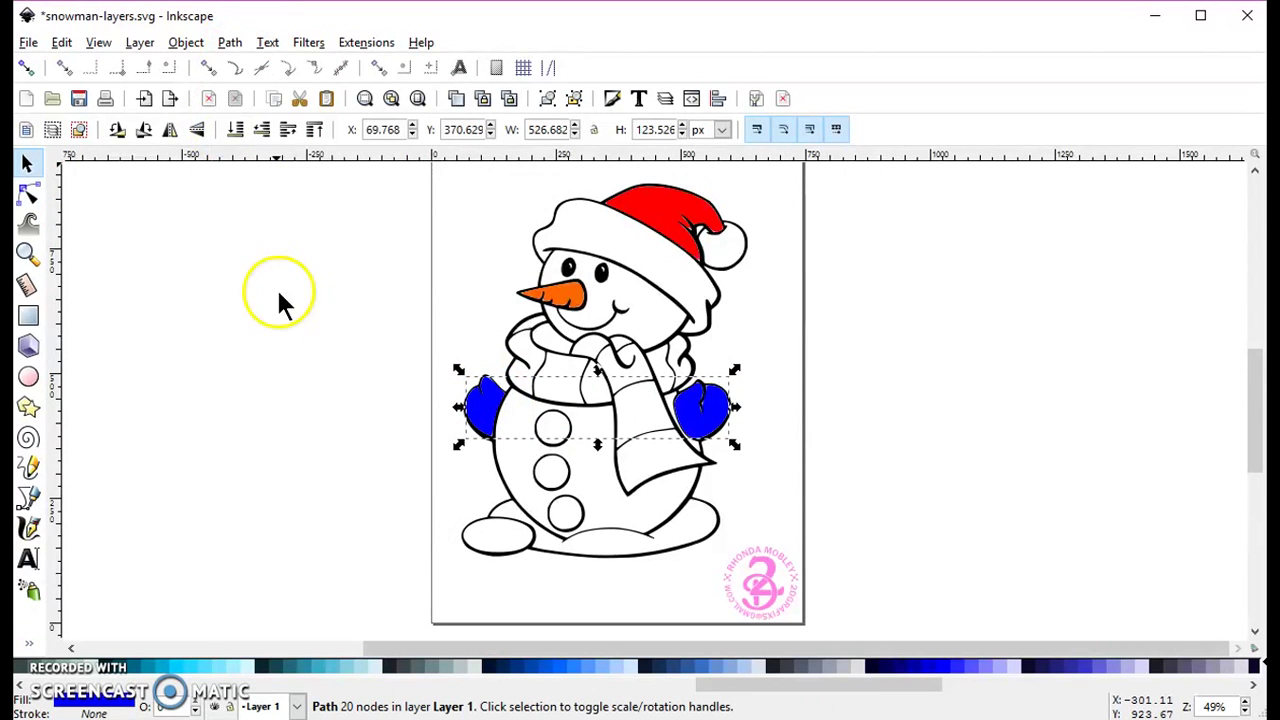
mouse_move(489, 418)
left_mouse_down()
mouse_move(235, 292)
mouse_move(230, 328)
mouse_move(224, 292)
mouse_move(225, 322)
mouse_move(226, 307)
mouse_move(288, 408)
mouse_move(477, 412)
left_mouse_up()
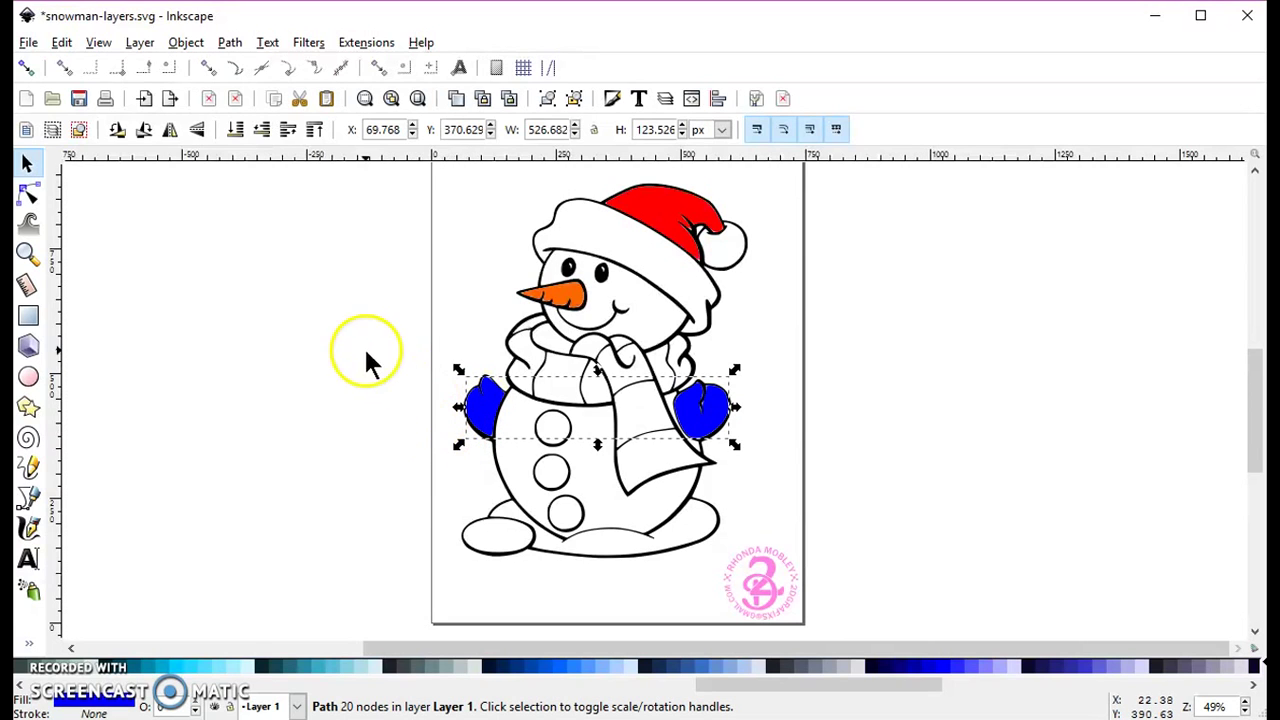
- With nothing selected, bucket-fill every other stripe of the scarf with light blue, including the small piece at the neck
left_click(80, 128)
key("shift+F7")
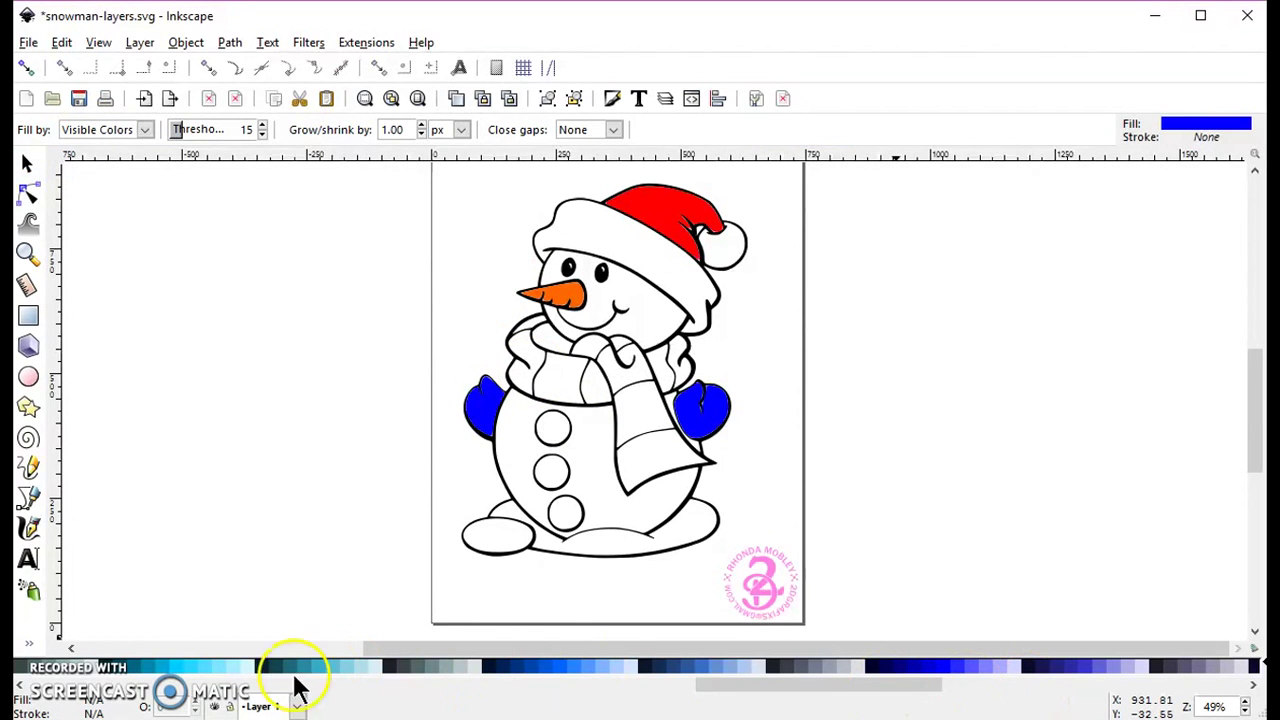
left_click(200, 676)
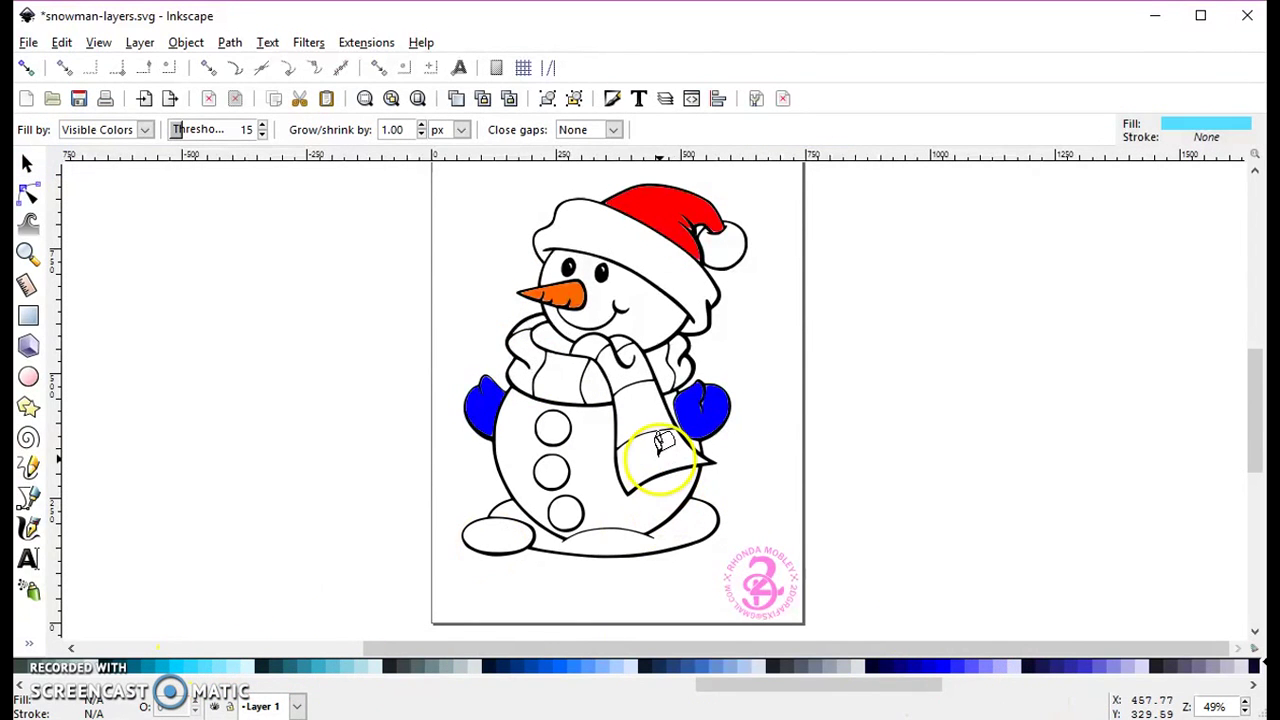
left_click(662, 440)
left_click(611, 366)
left_click(686, 350)
left_click(552, 358)
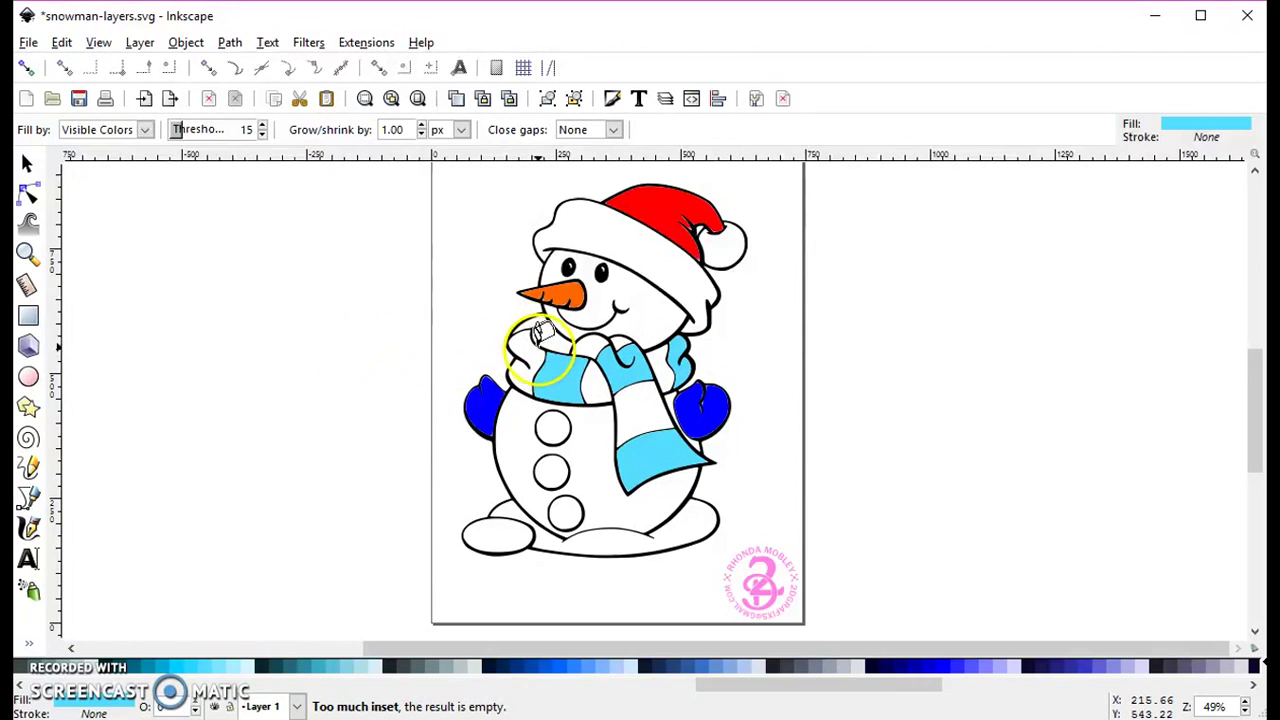
scroll(530, 335, "up", 1)
left_click(528, 310)
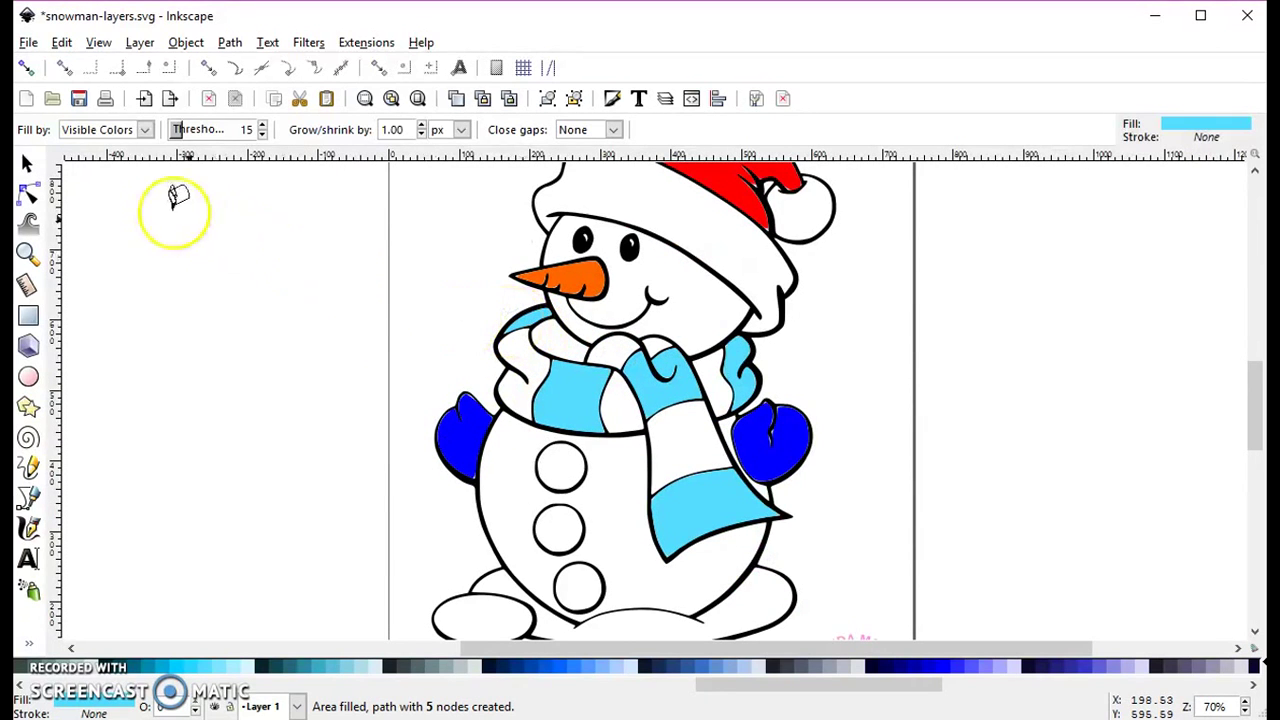
- Select all five light blue scarf fills and combine them into a single path
left_click(29, 166)
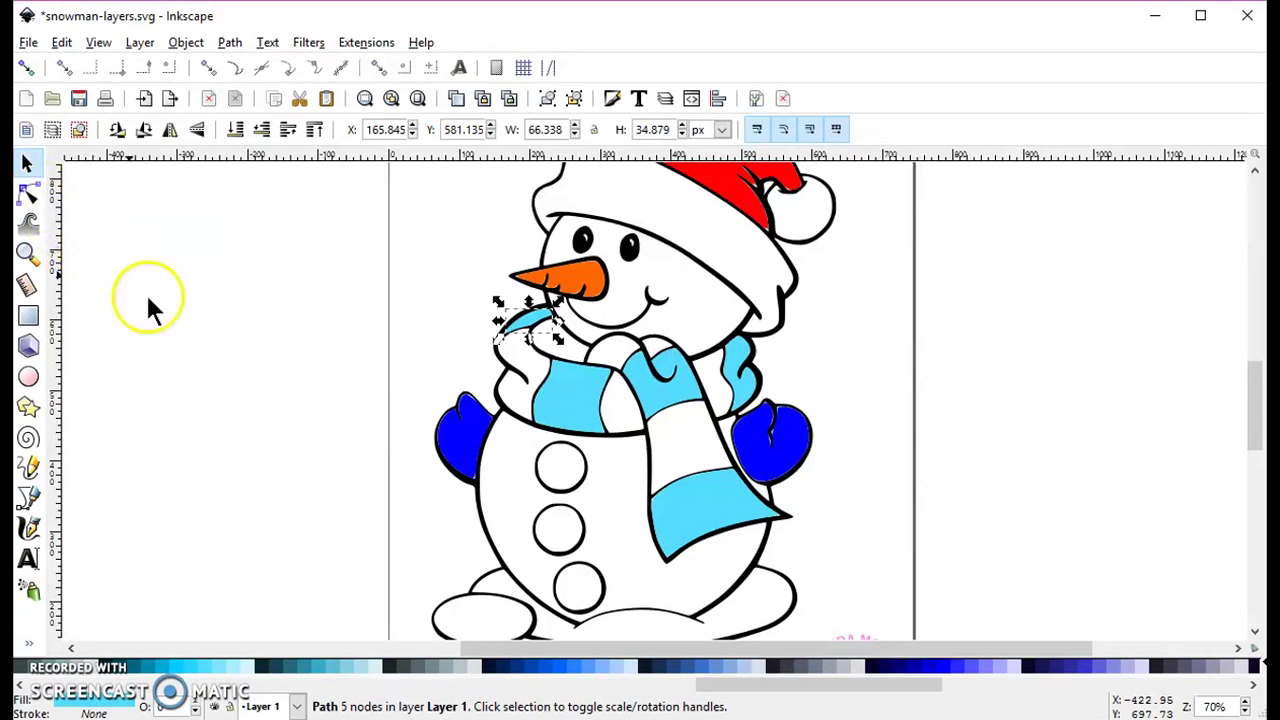
left_click(561, 396, "shift")
left_click(638, 390, "shift")
left_click(662, 382, "shift")
left_click(755, 388, "shift")
left_click(729, 486, "shift")
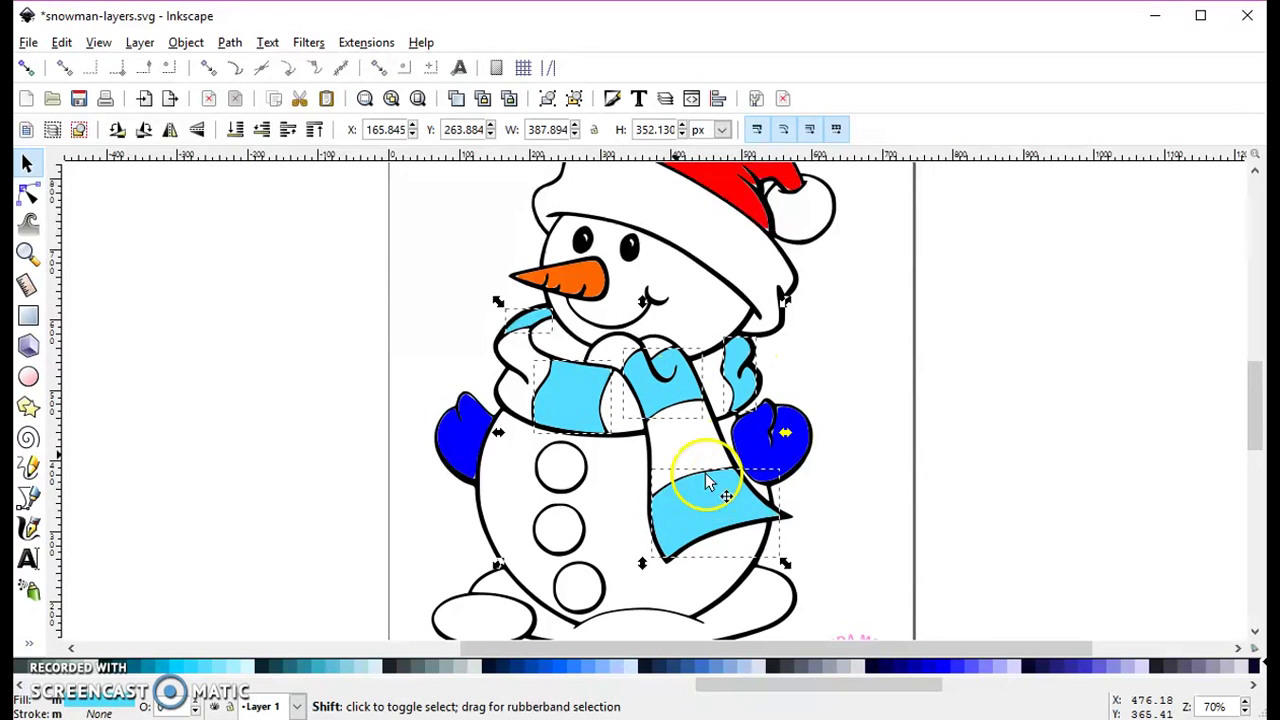
left_click(229, 42)
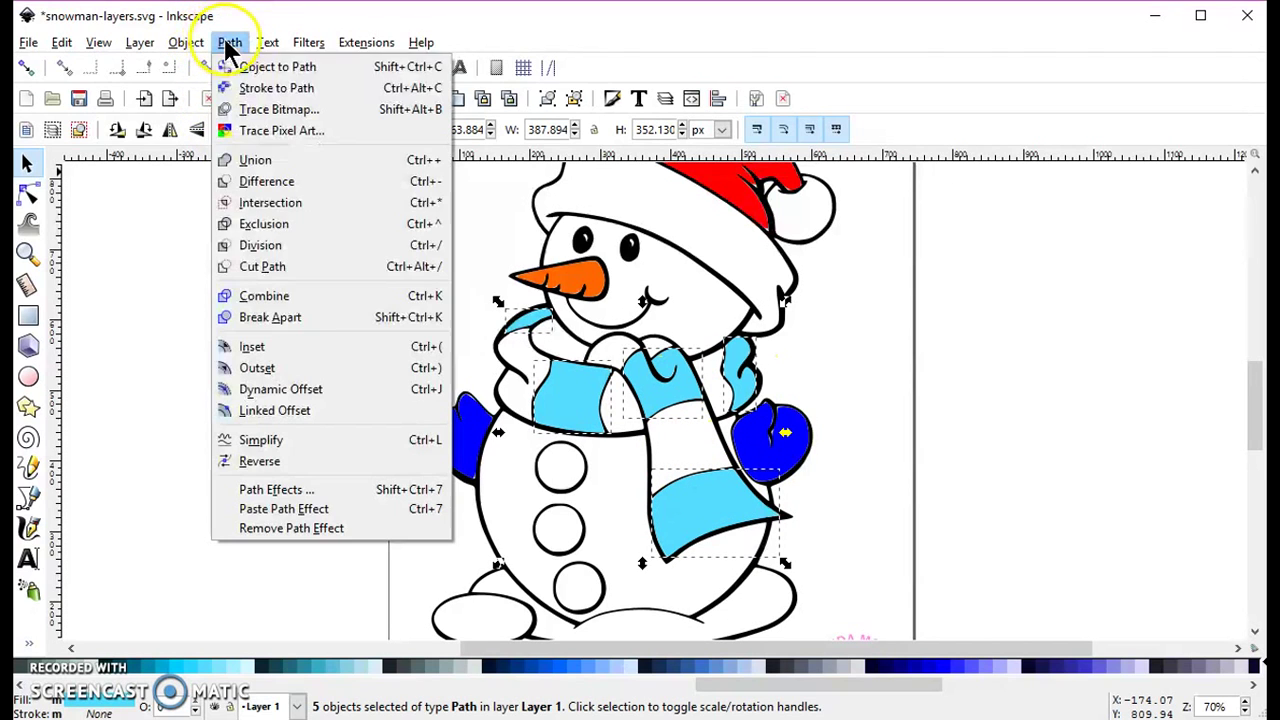
left_click(345, 296)
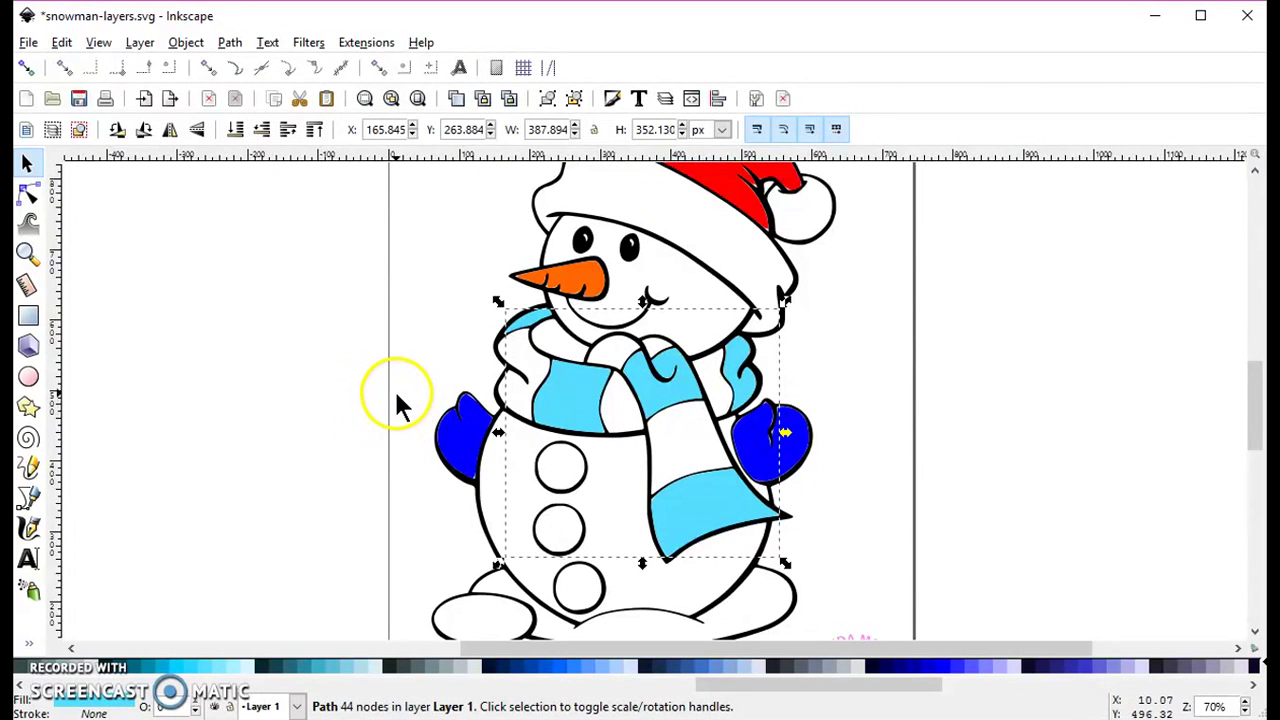
- With nothing selected, bucket-fill the scarf's remaining white stripes and the knot with bright green
scroll(395, 400, "down", 1, "ctrl")
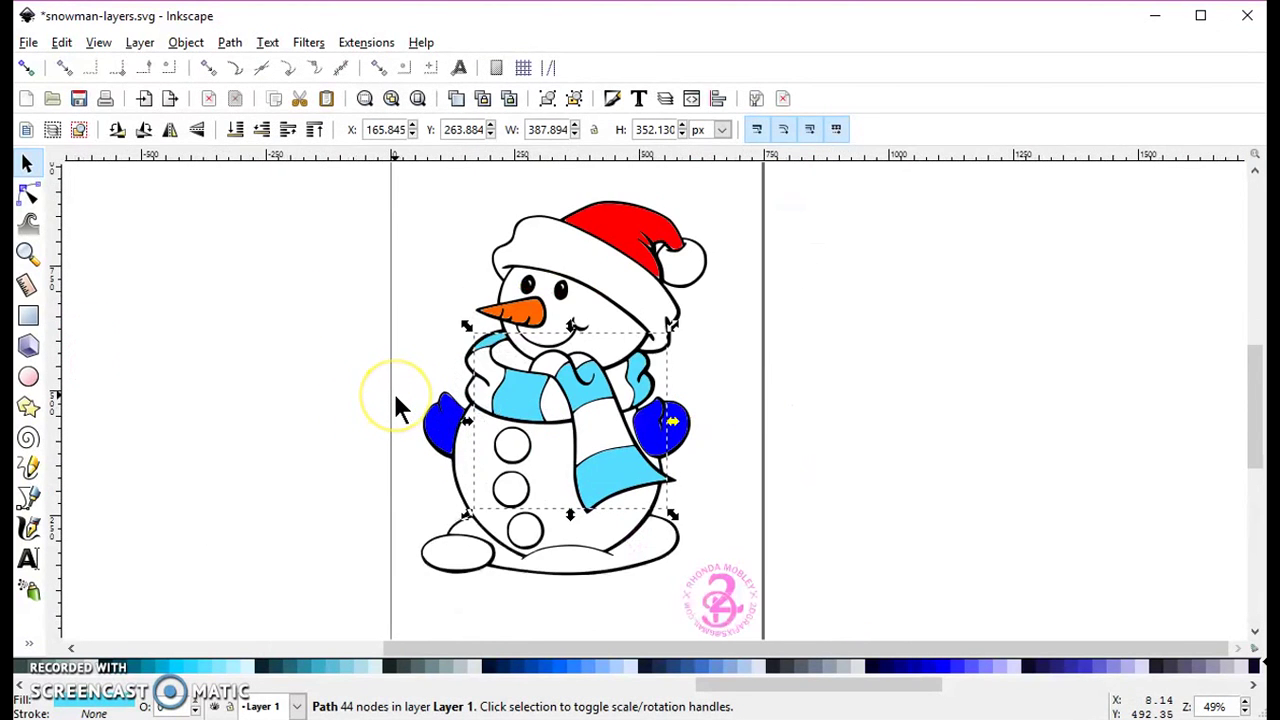
scroll(393, 400, "up", 2, "ctrl")
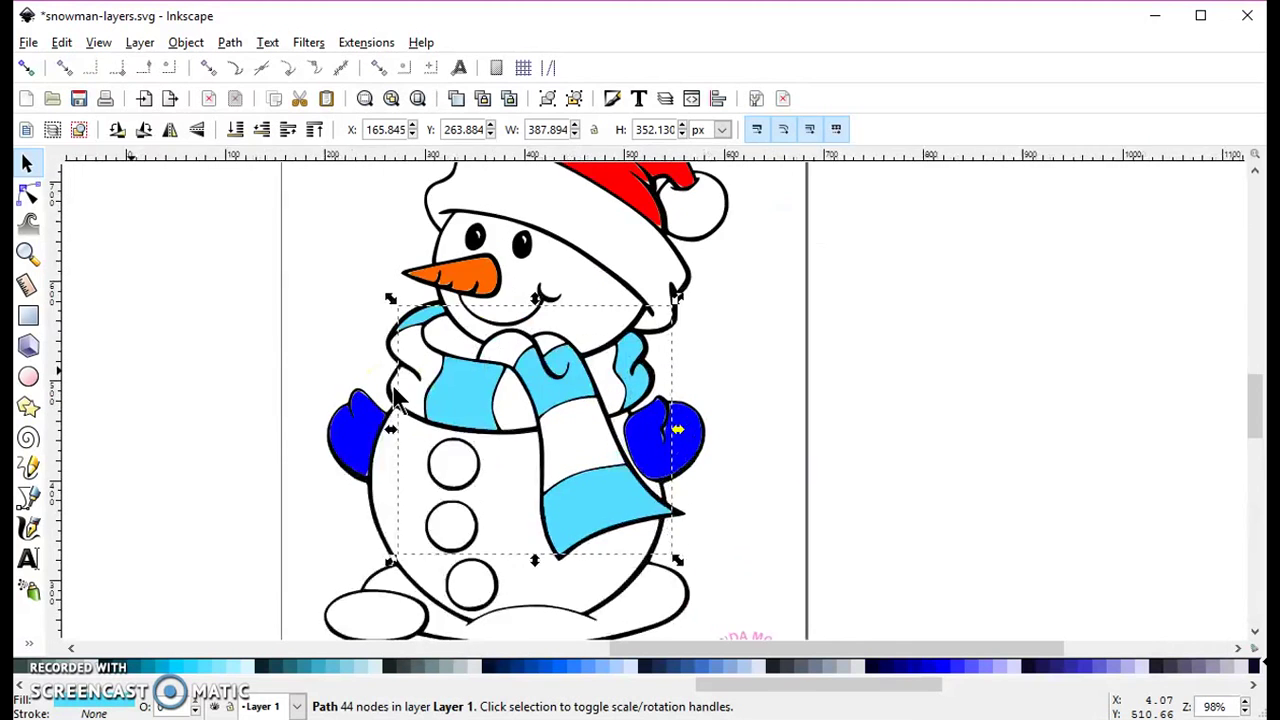
scroll(395, 395, "down", 2, "ctrl")
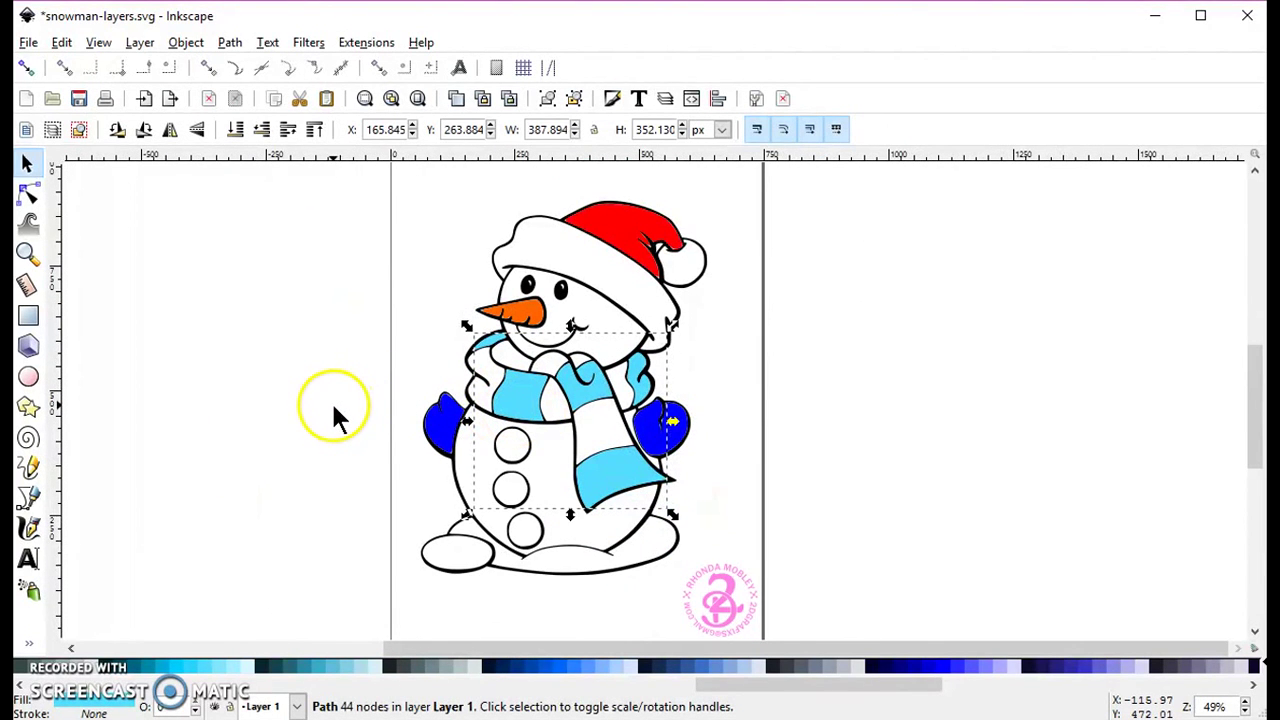
left_click(78, 128)
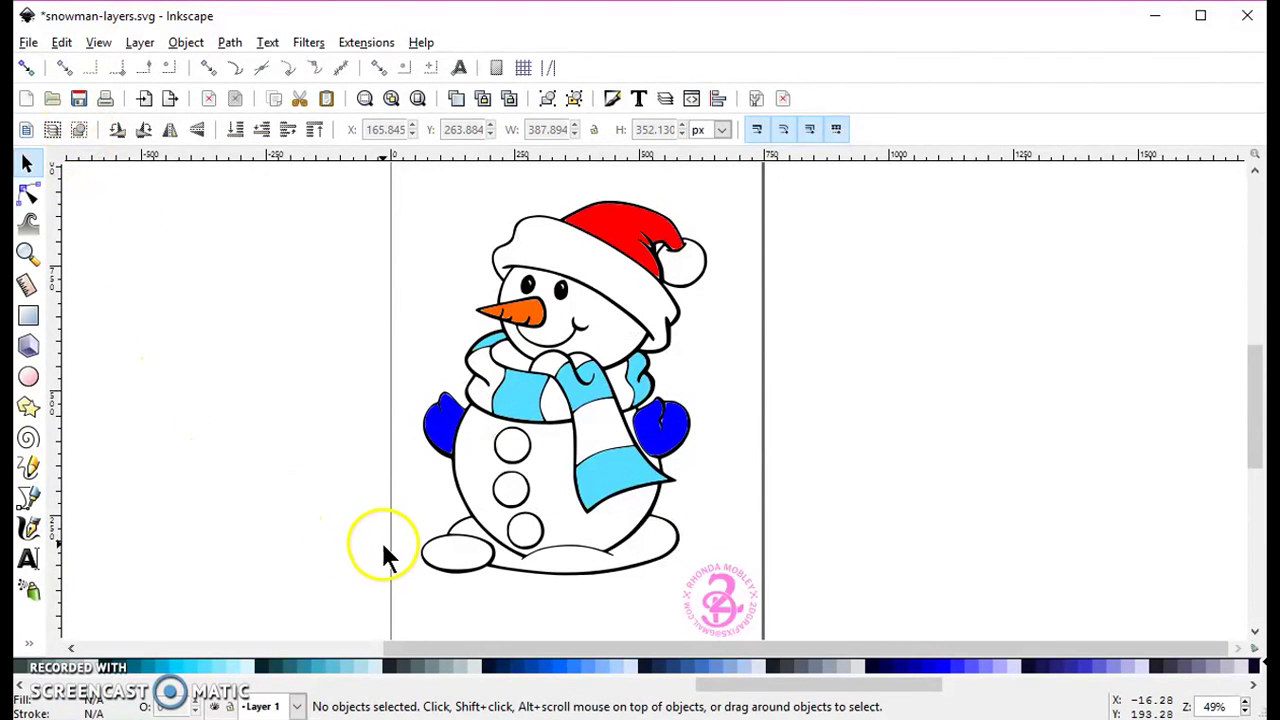
key("shift+F7")
left_click(245, 686)
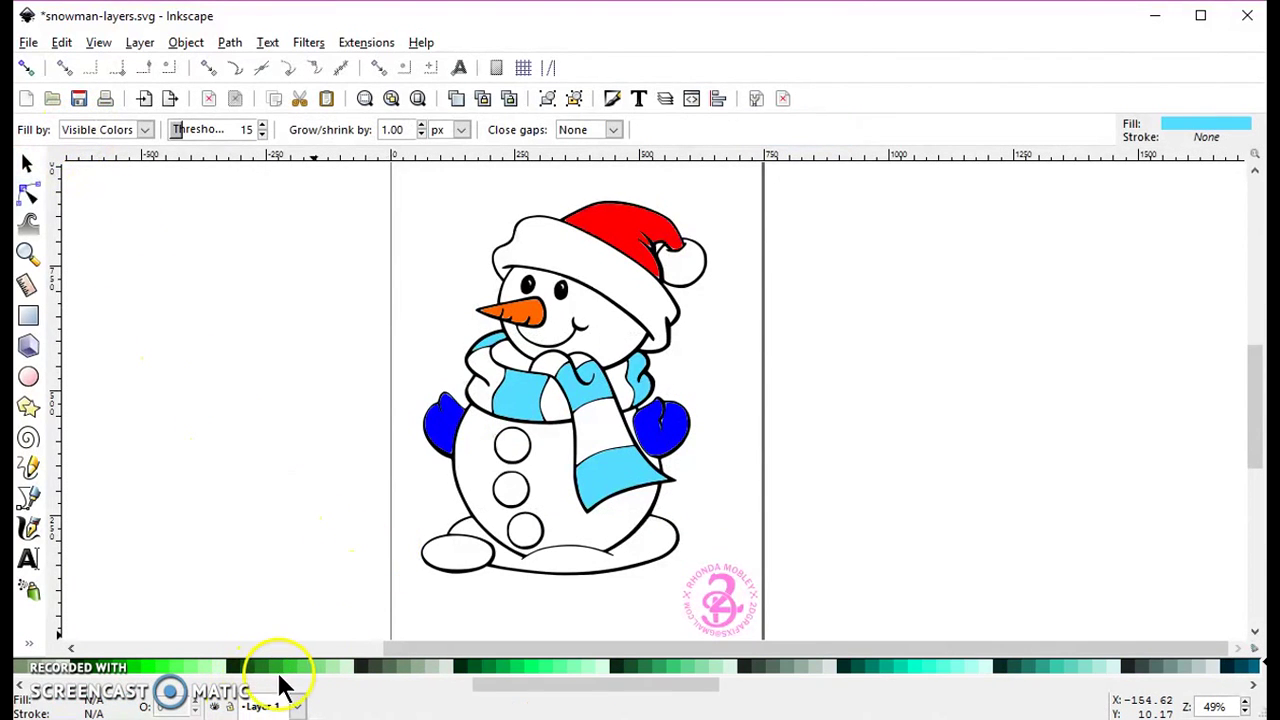
left_click(163, 666)
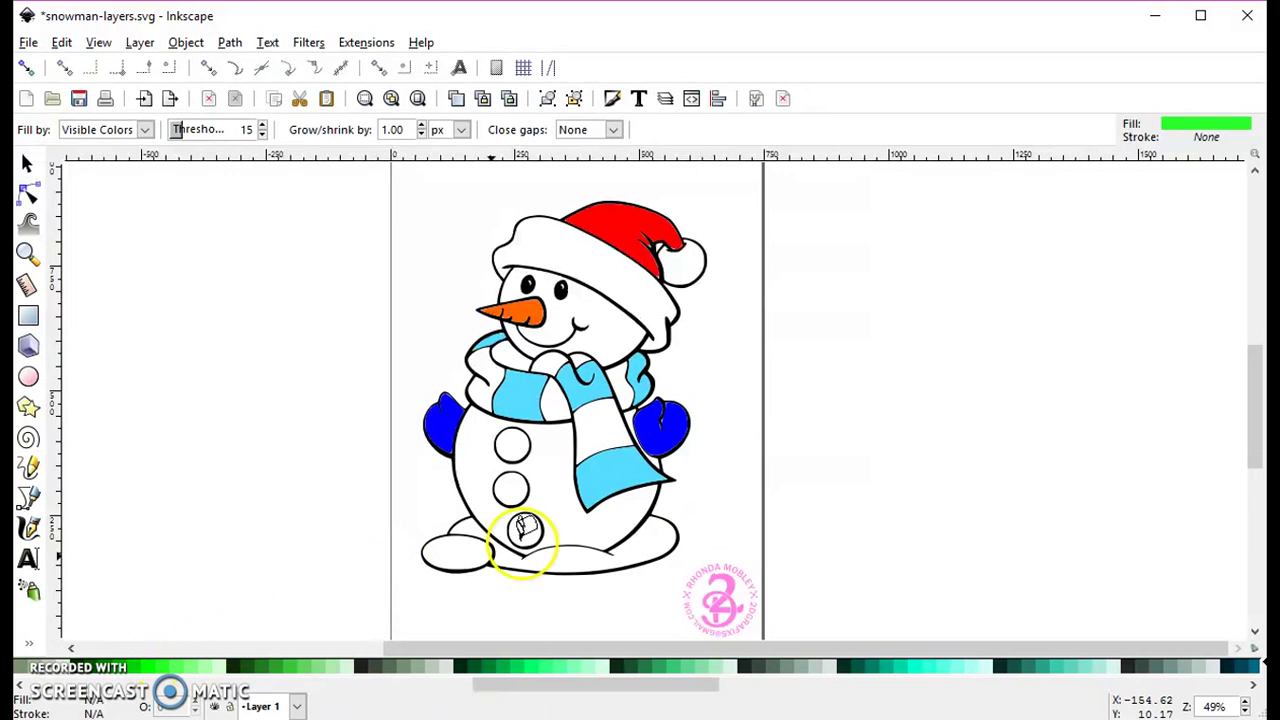
left_click(597, 412)
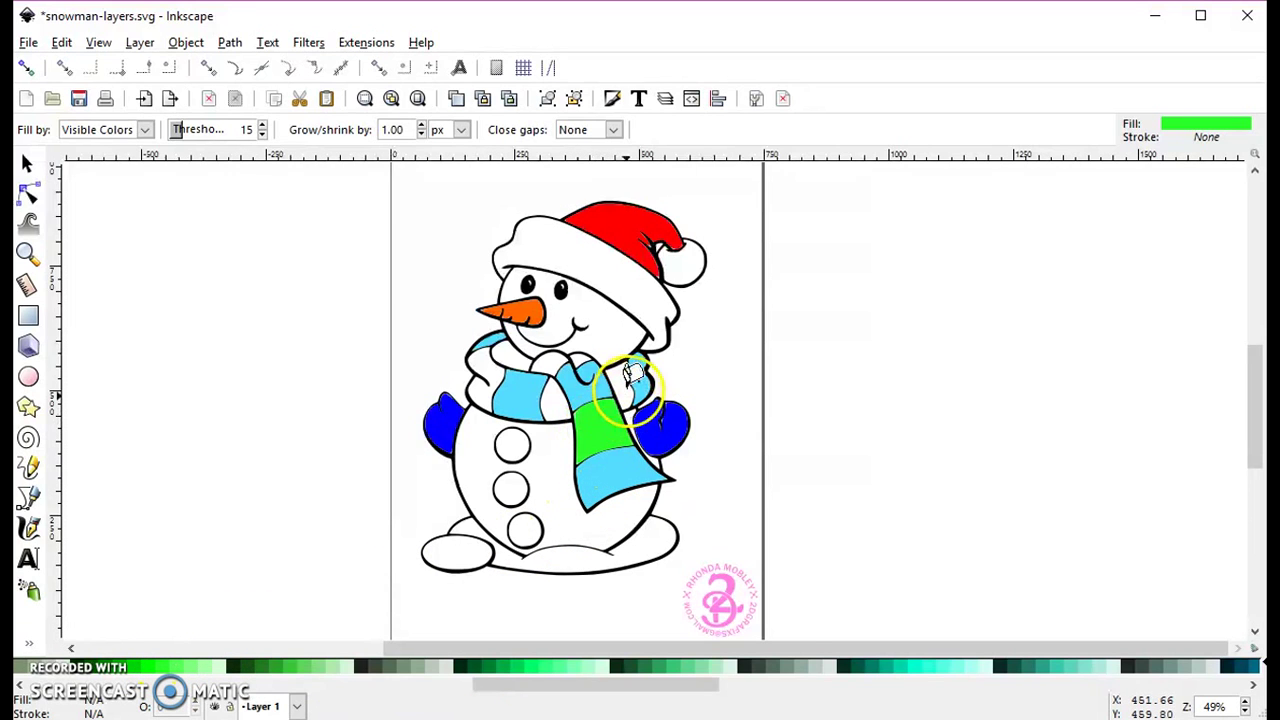
left_click(572, 355)
left_click(557, 383)
left_click(466, 366)
left_click(500, 378)
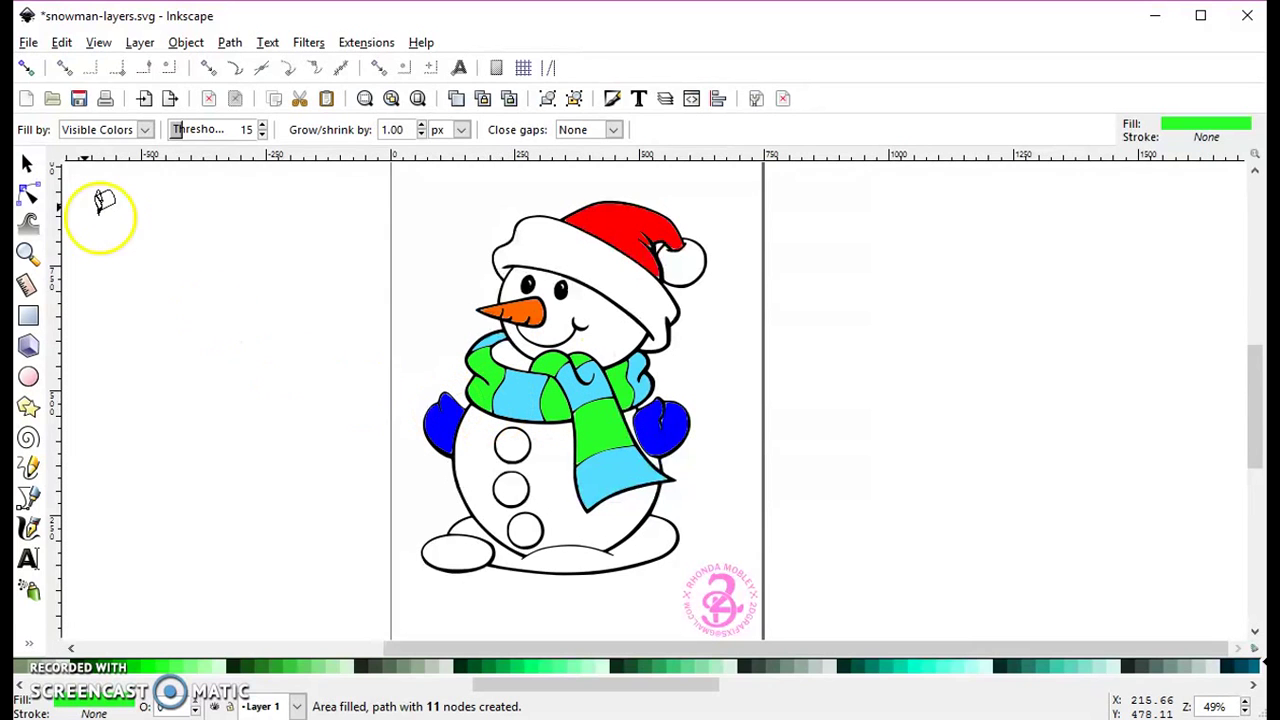
- Select all six green scarf fills and combine them into a single path
left_click(27, 165)
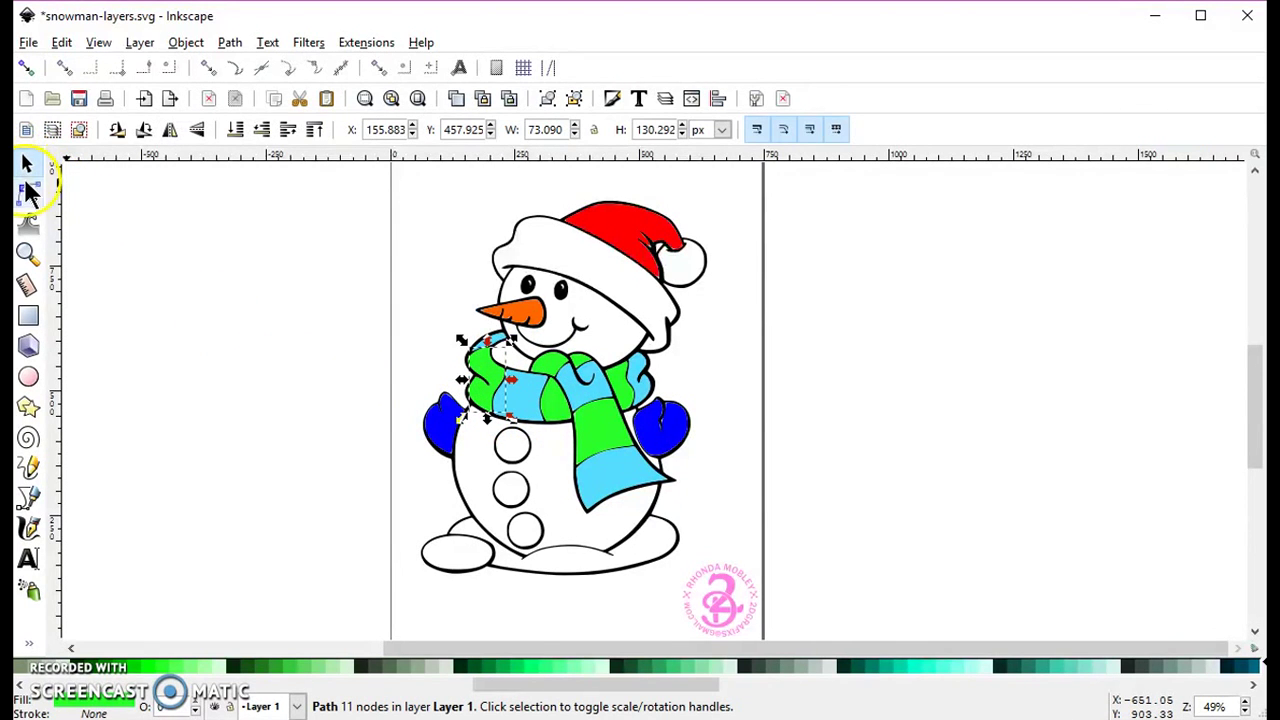
key("shift")
left_click(553, 375, "shift")
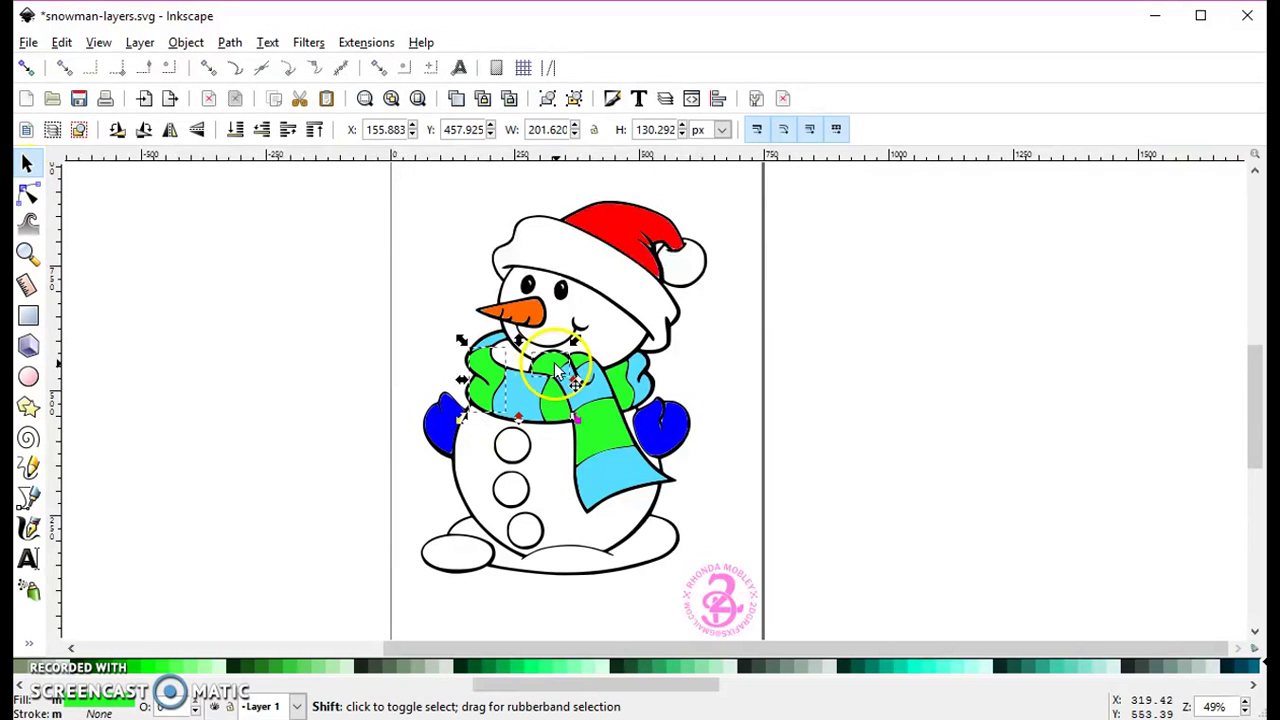
left_click(592, 348, "shift")
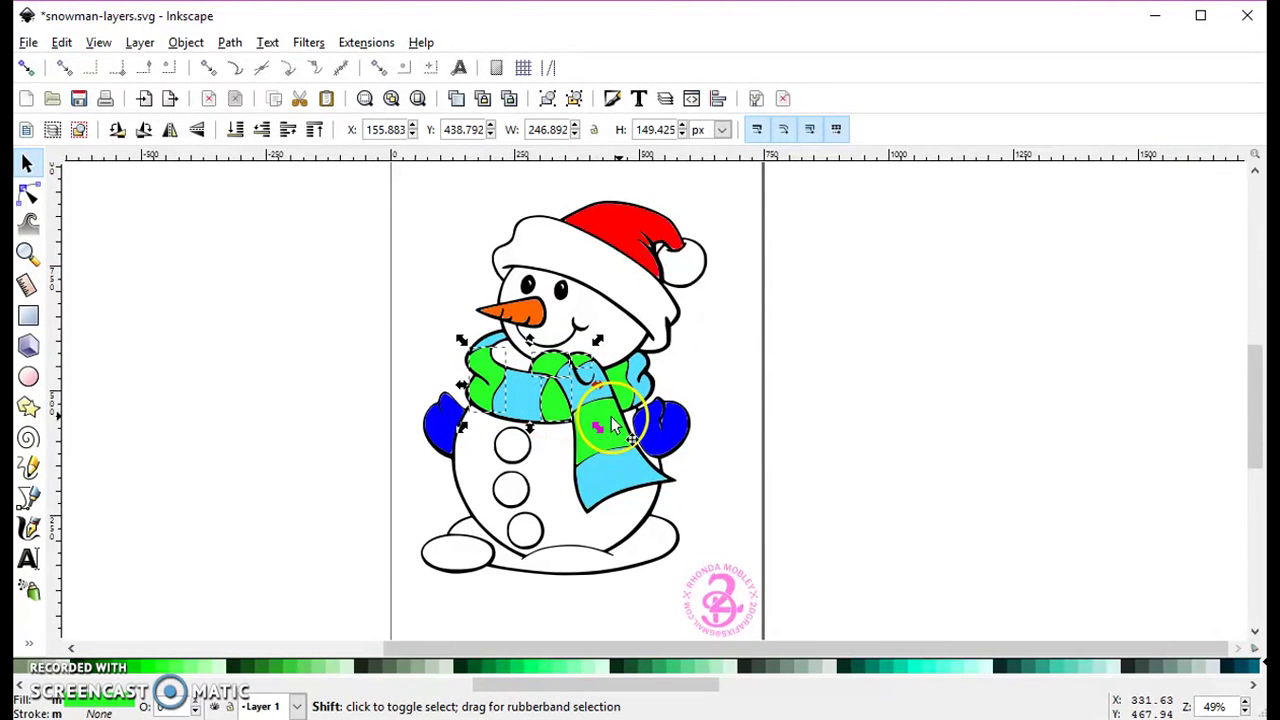
left_click(620, 384, "shift")
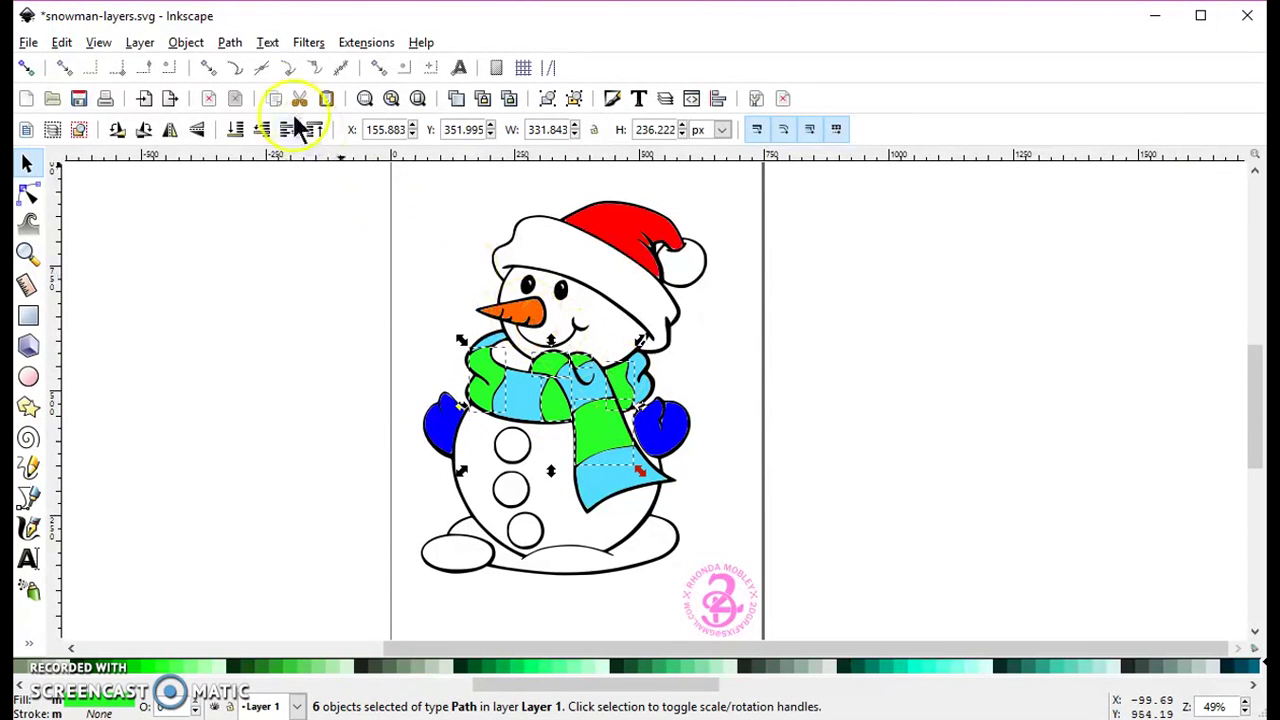
left_click(229, 42)
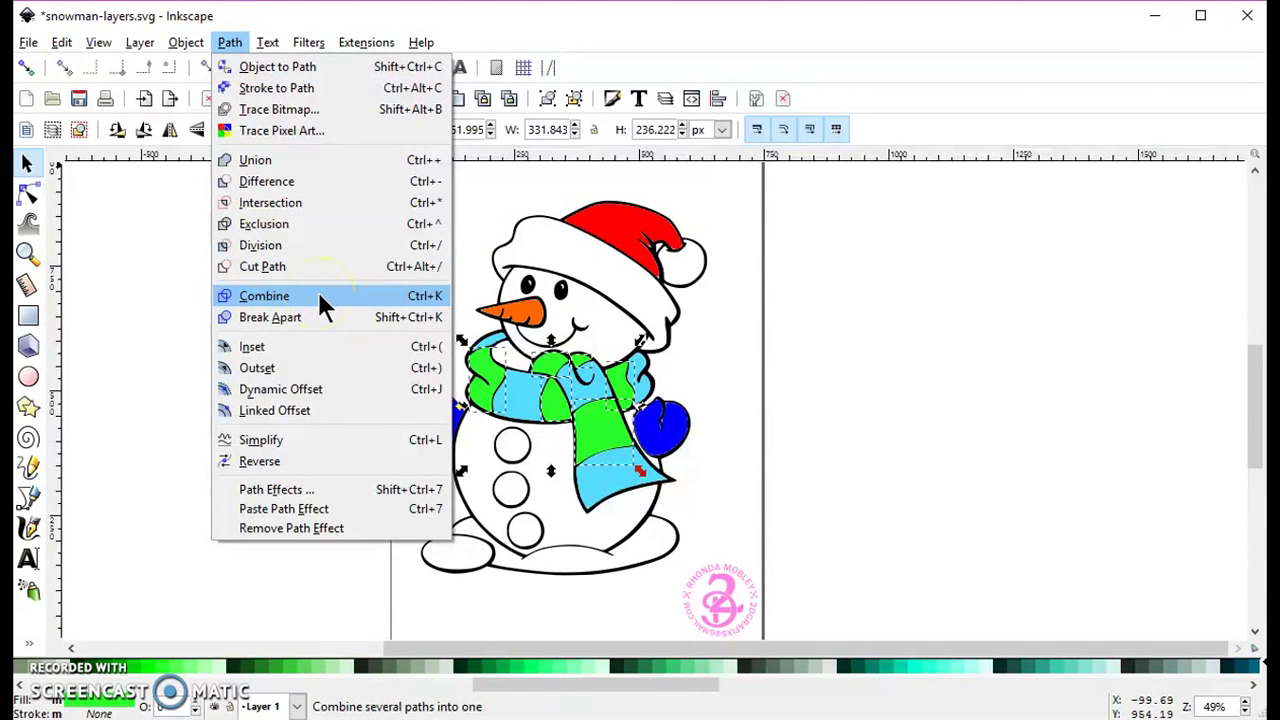
left_click(264, 296)
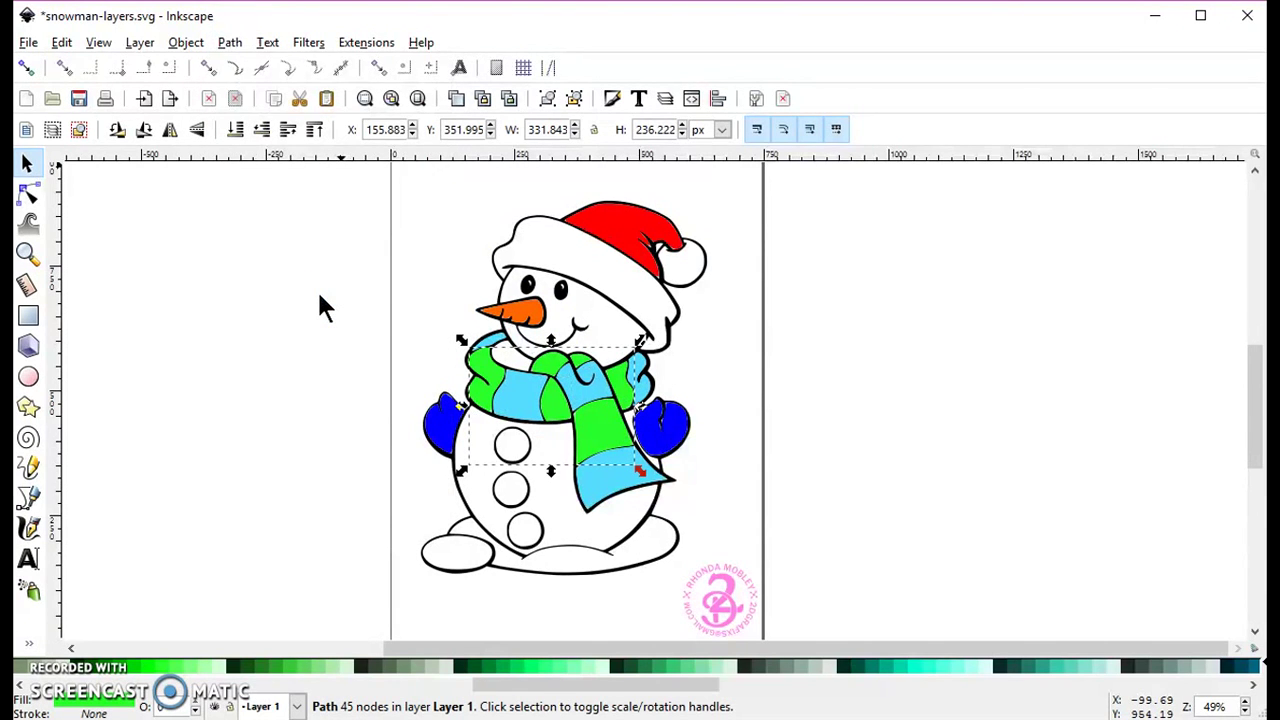
- With nothing selected, bucket-fill the three round buttons on the snowman's belly with dark gray
left_click(79, 129)
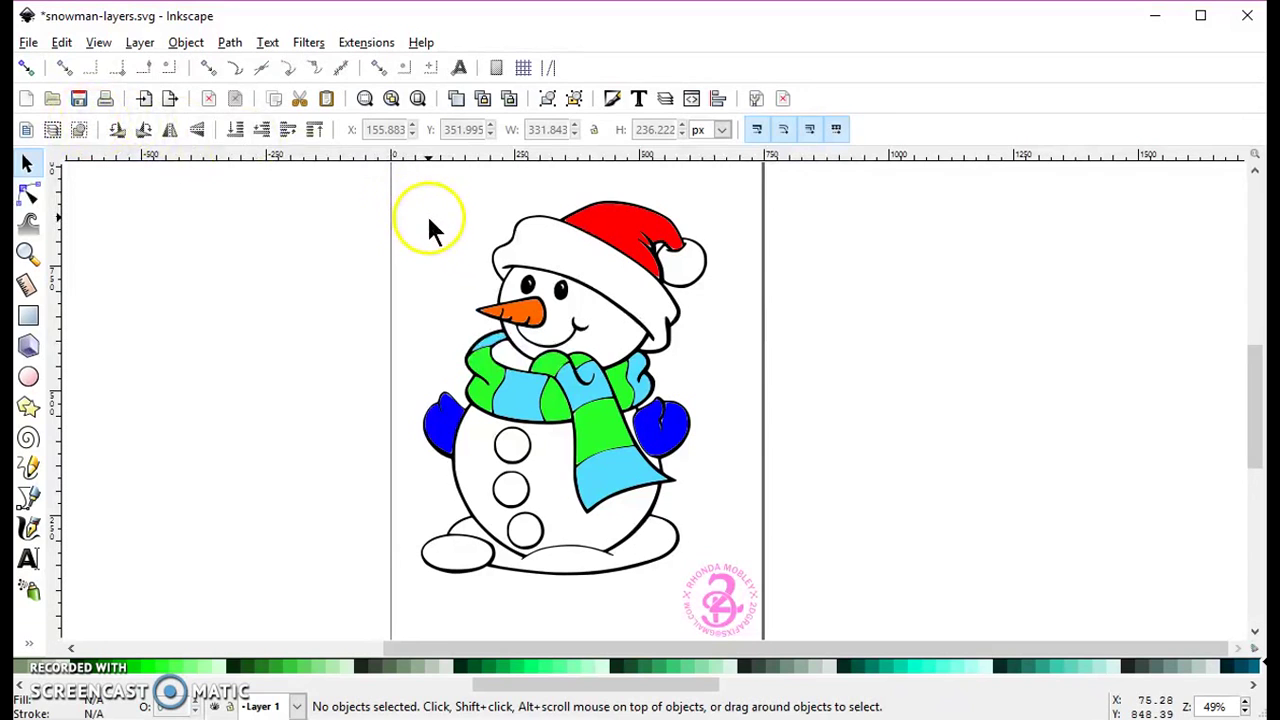
key("shift+F7")
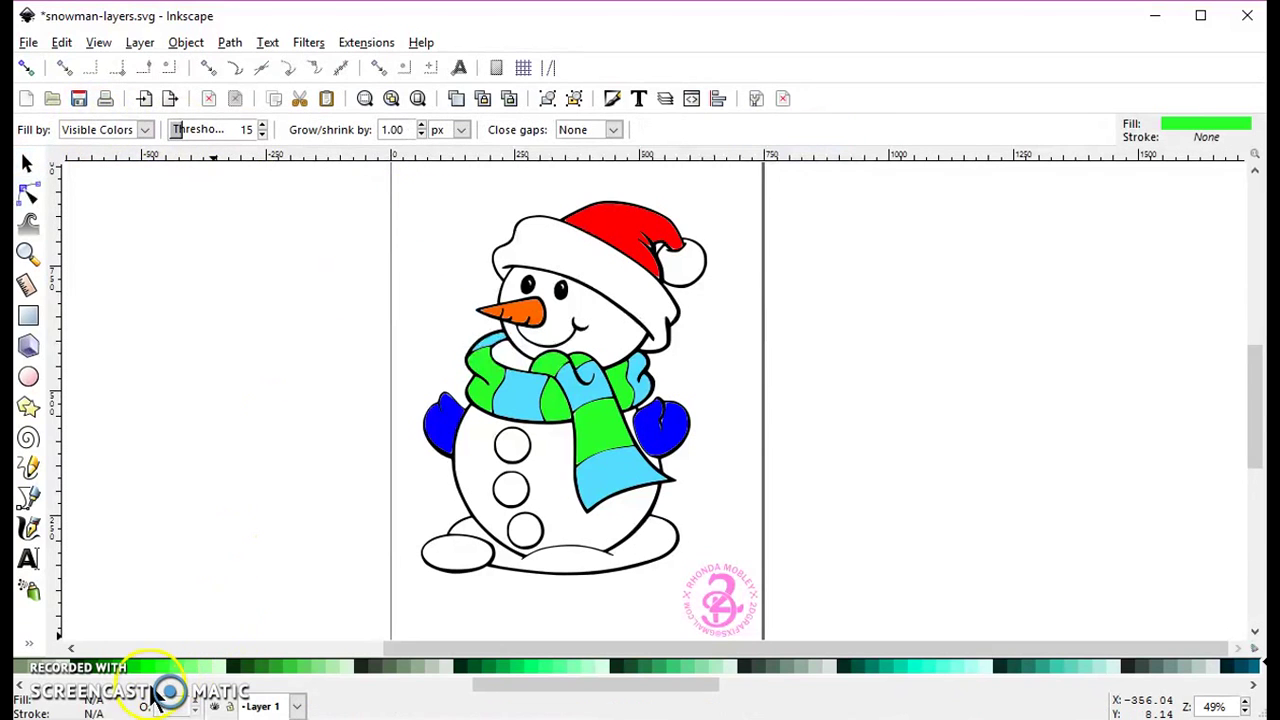
scroll(150, 690, "up", 5)
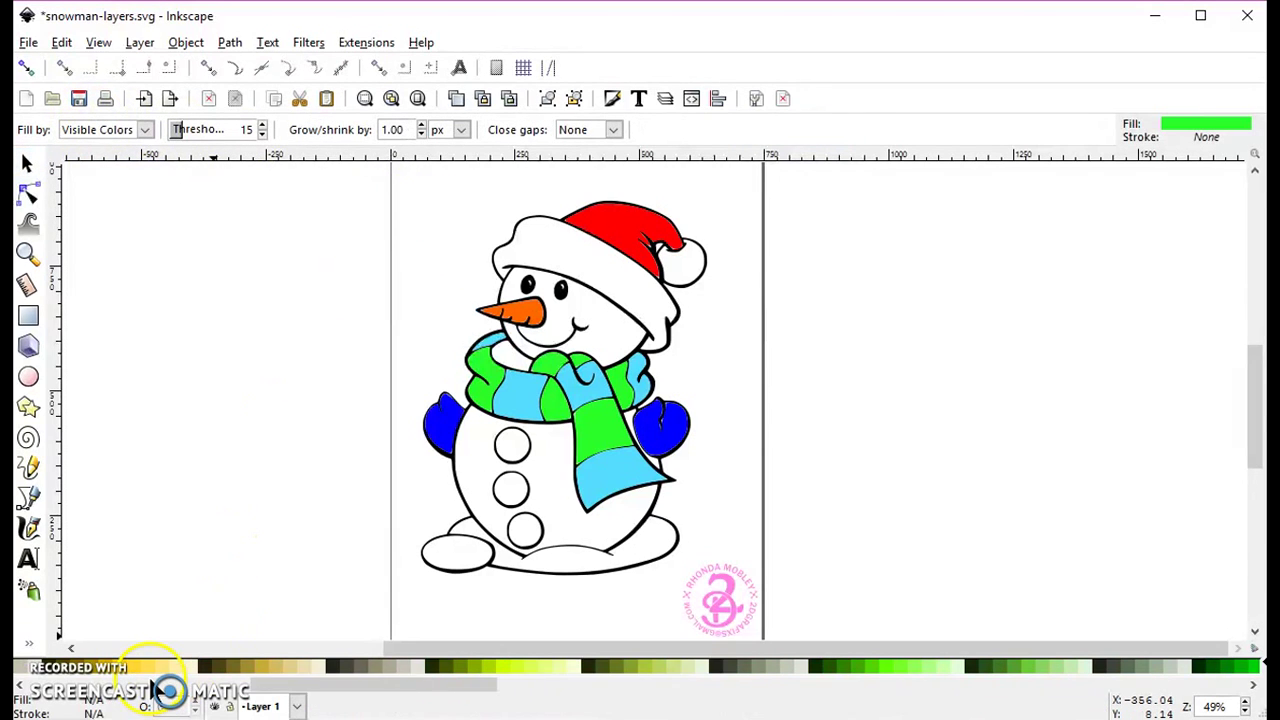
left_click(63, 668)
left_click(510, 447)
left_click(517, 500)
left_click(524, 527)
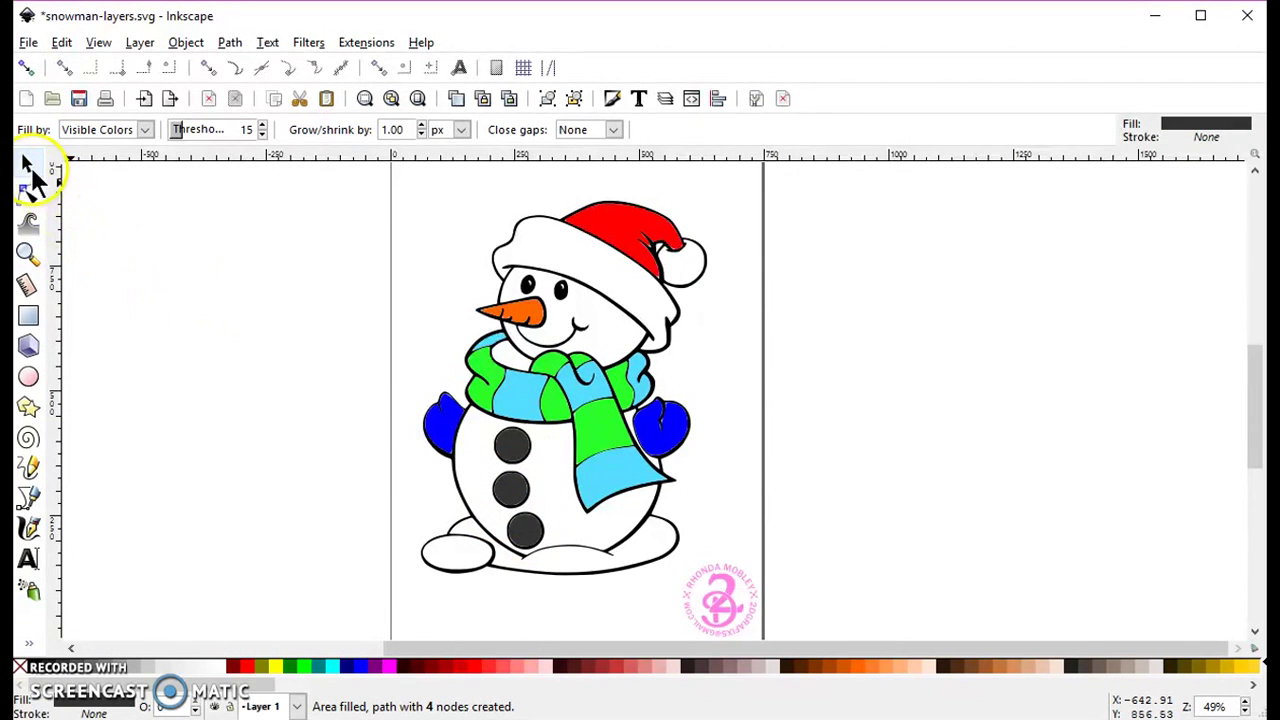
- Select all three dark gray button fills and combine them into a single path
left_click(28, 166)
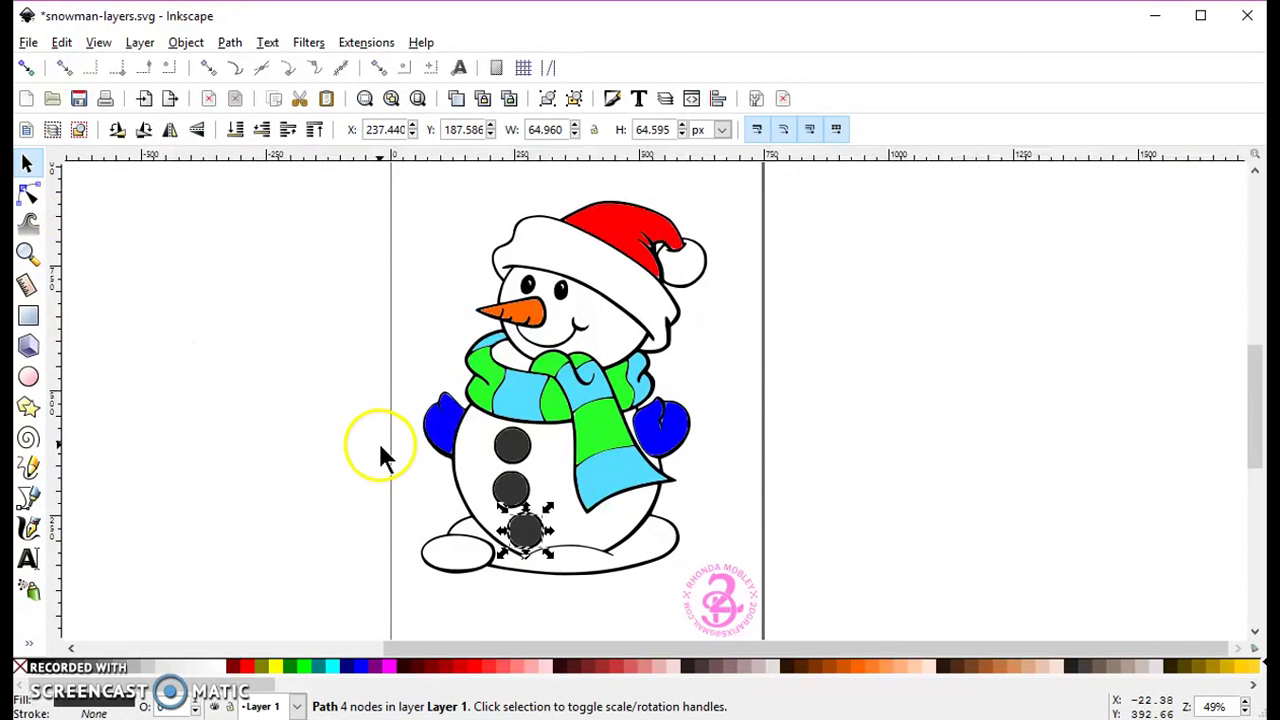
left_click(511, 490, "shift")
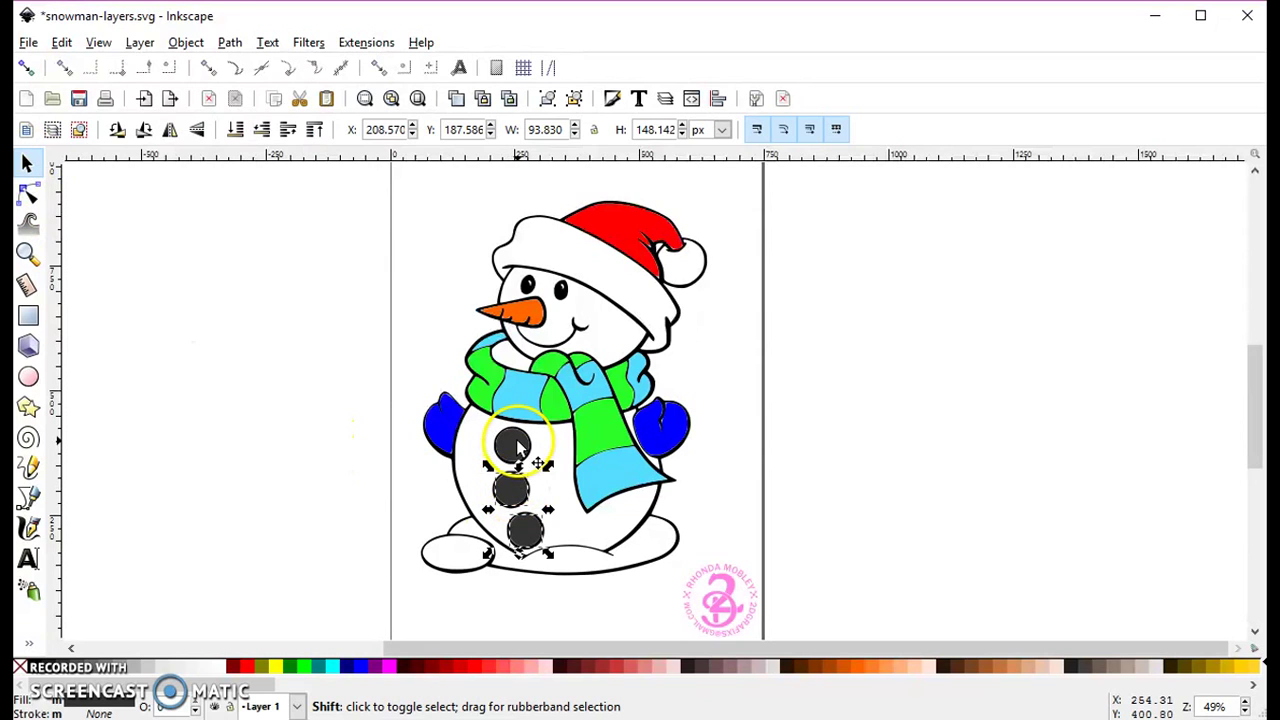
left_click(517, 447, "shift")
left_click(229, 45)
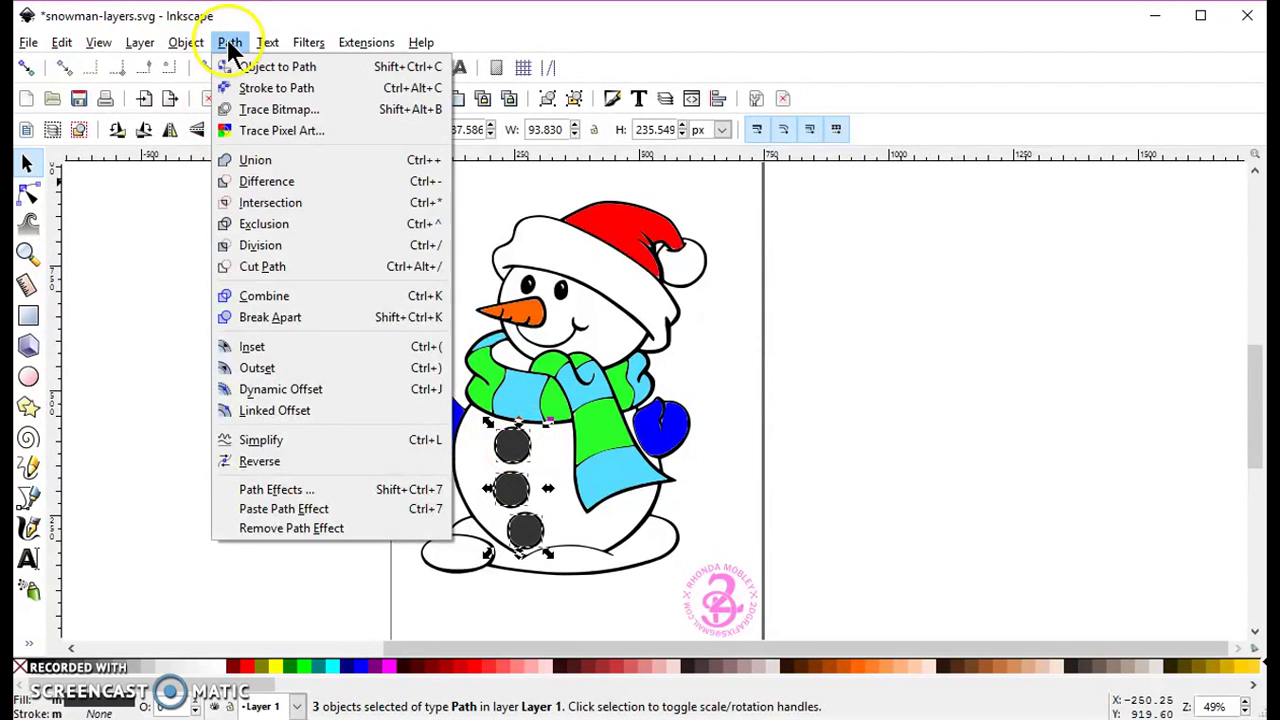
left_click(336, 296)
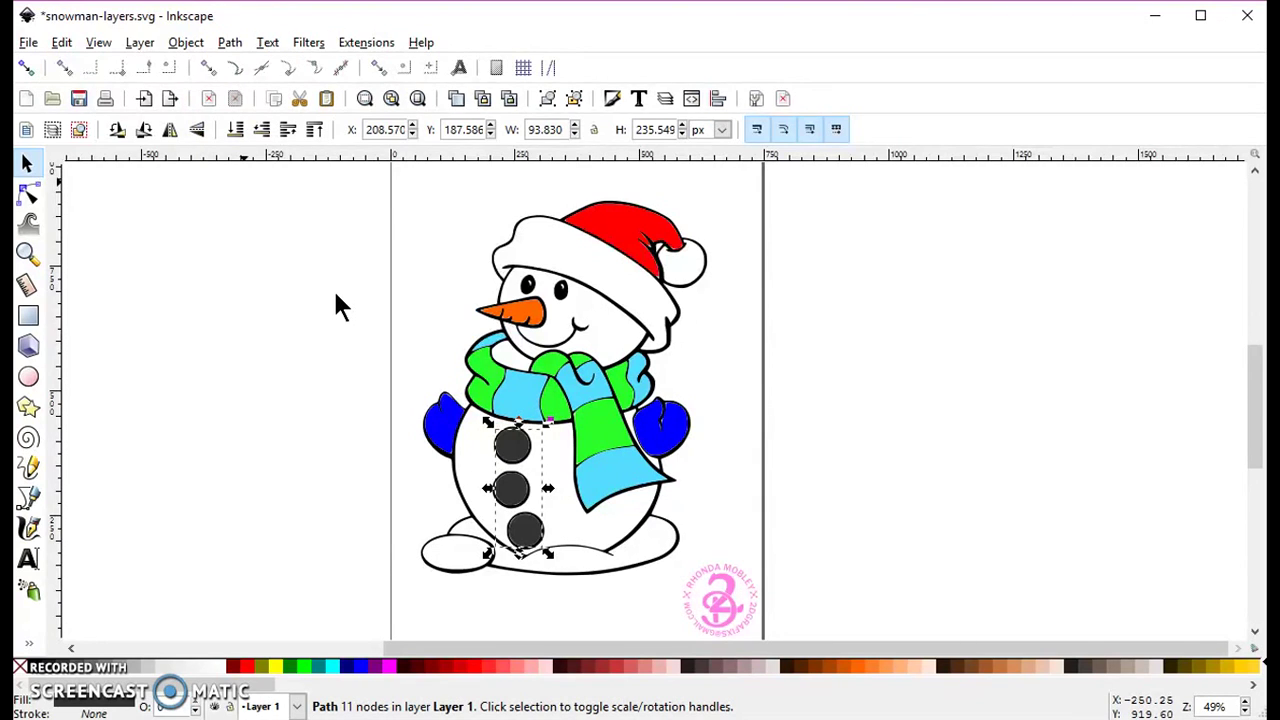
- With nothing selected, draw a rectangle about 631 by 881 px over the whole snowman and fill it with pink (#FF2AD4)
left_click(79, 129)
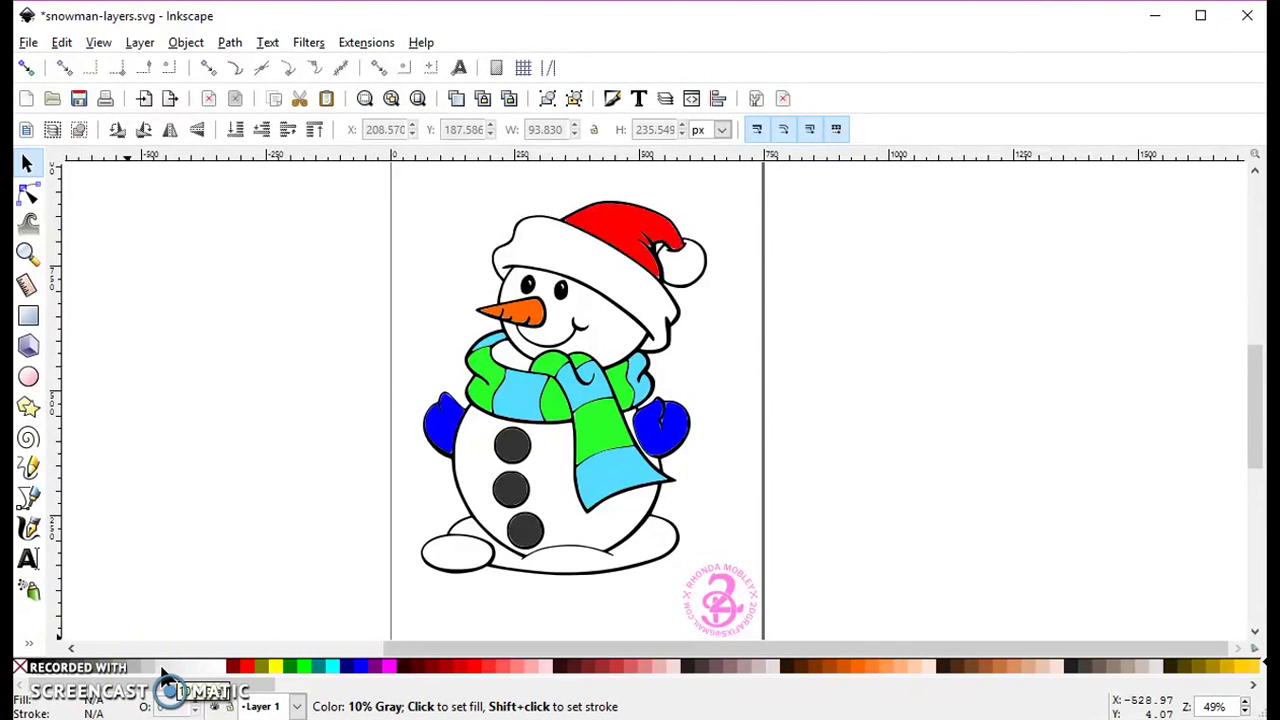
left_click(28, 316)
left_click_drag(403, 175, 717, 611)
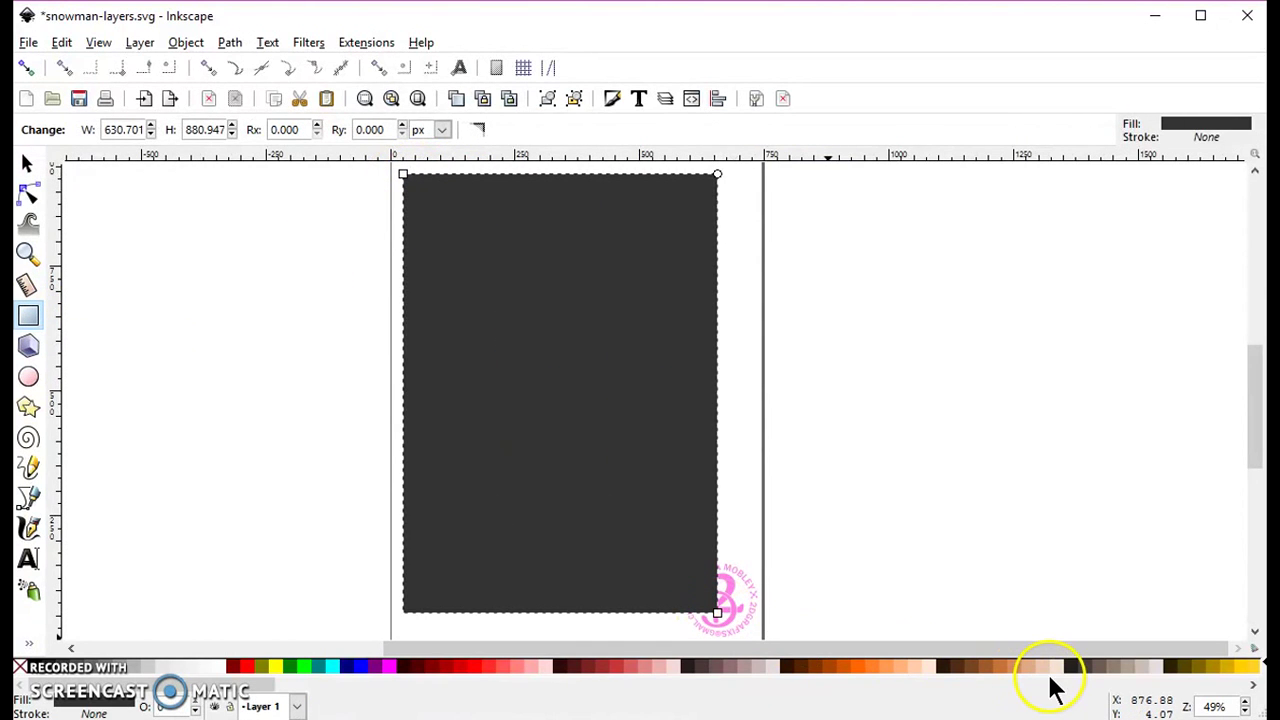
scroll(1053, 688, "down", 3)
scroll(1052, 689, "down", 9)
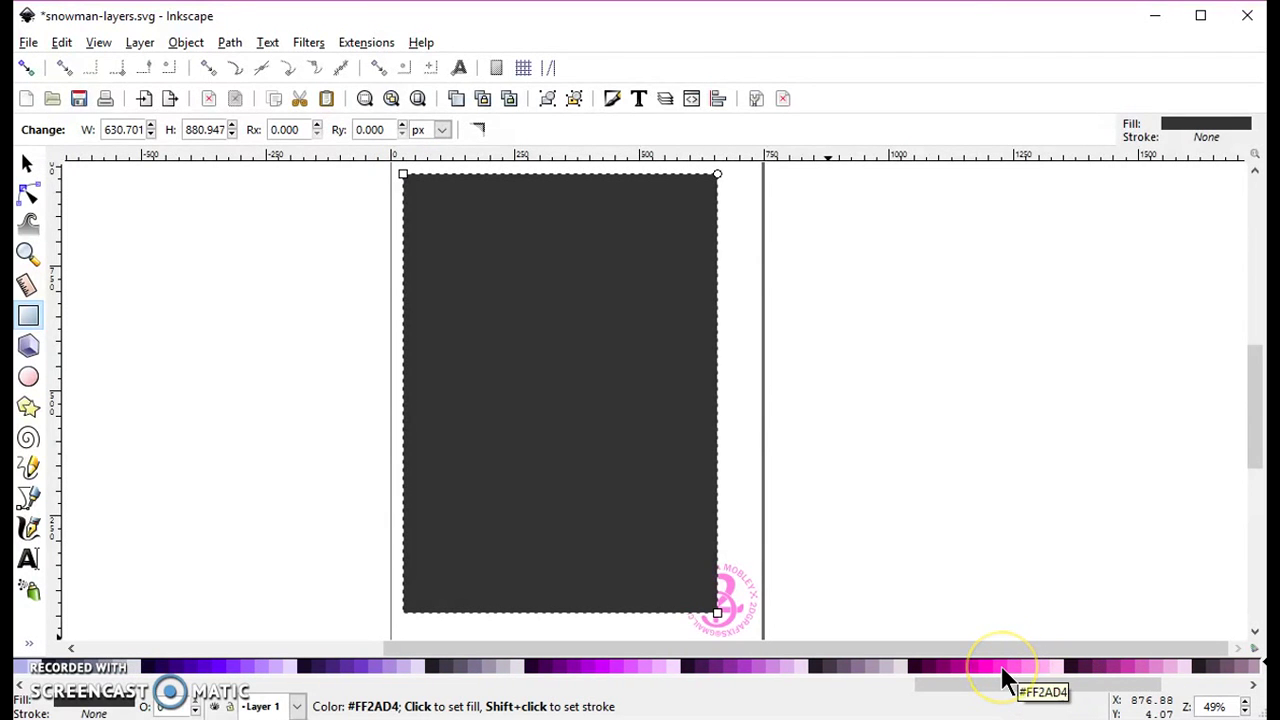
left_click(1004, 680)
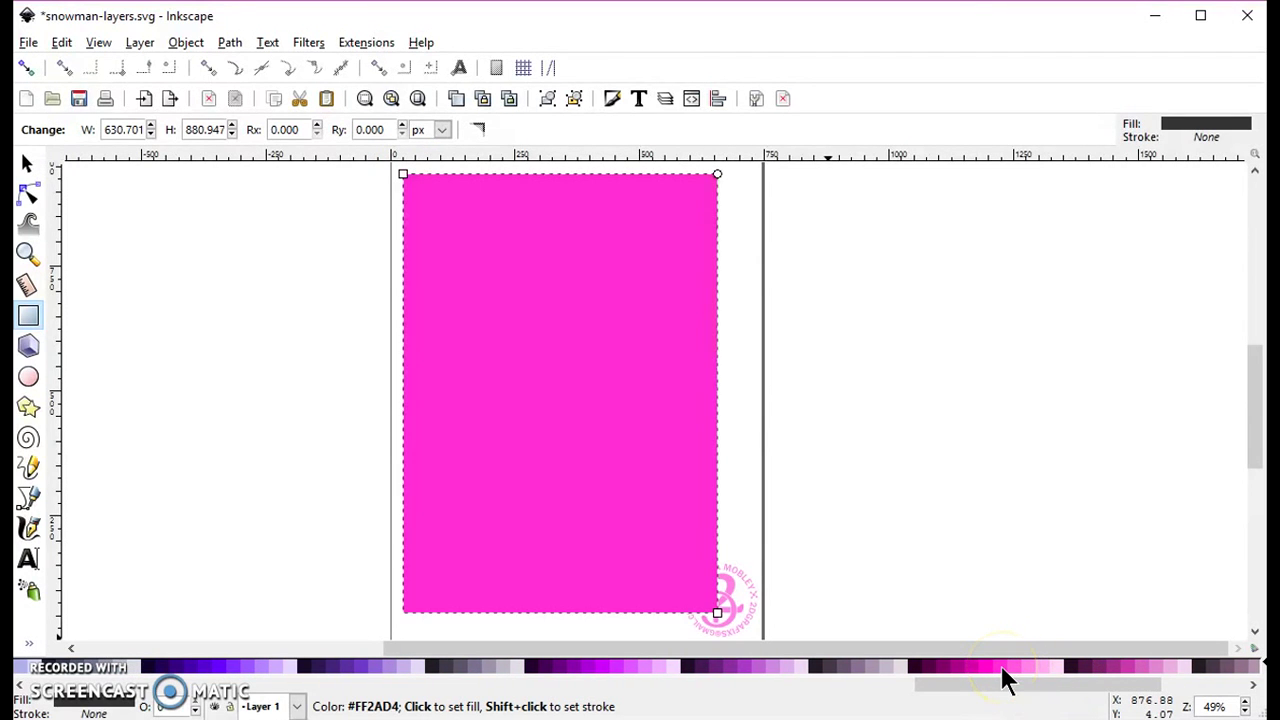
left_click(28, 168)
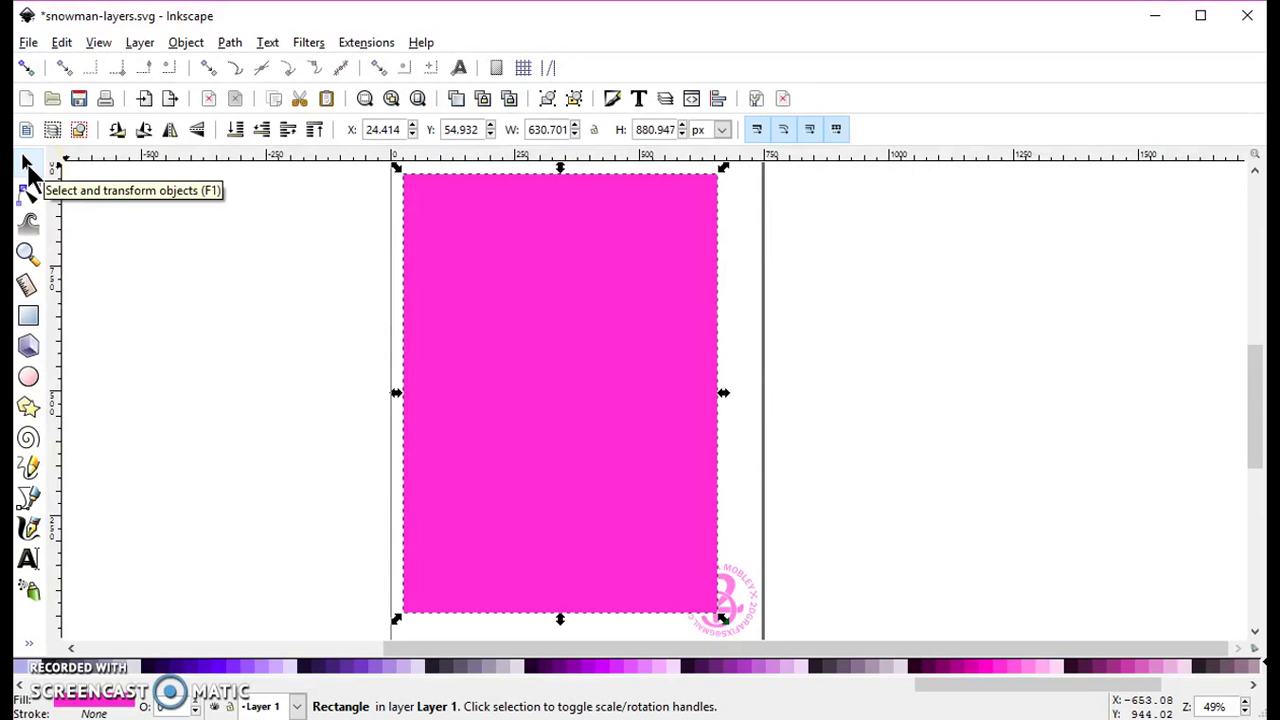
- Lower the pink rectangle to the bottom of the stacking order, behind the snowman drawing
left_click(234, 131)
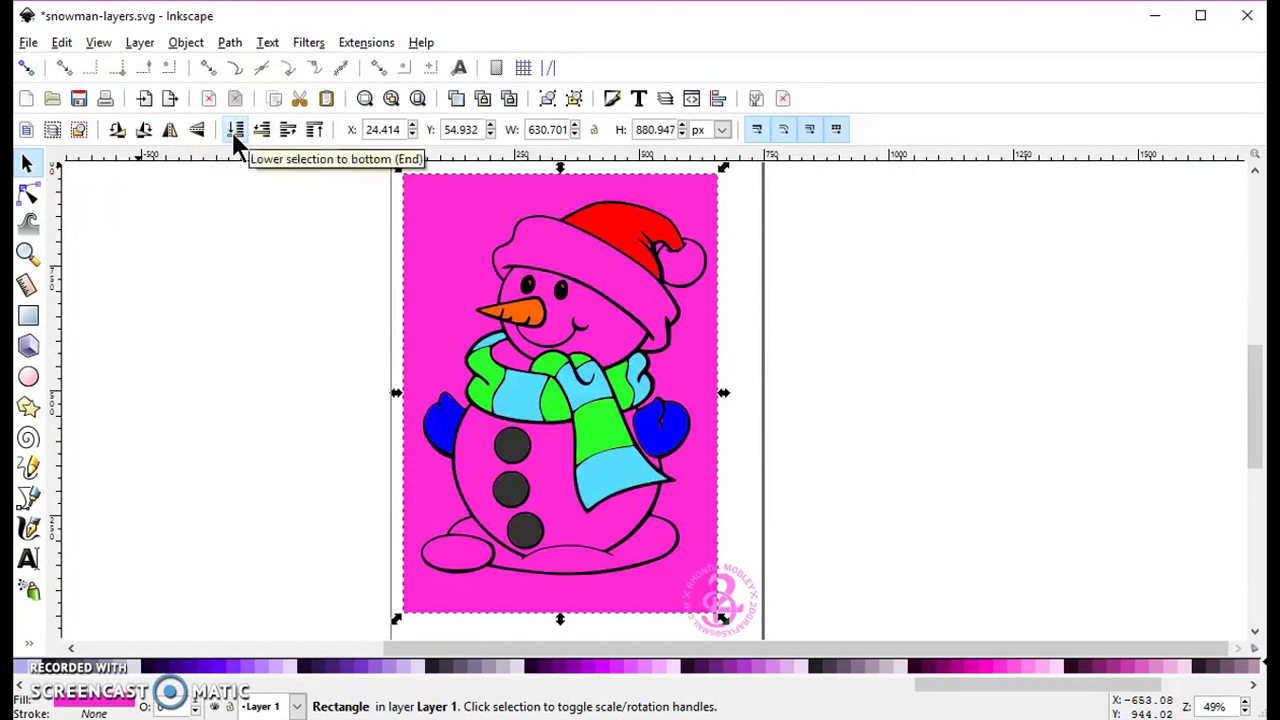
left_click(190, 43)
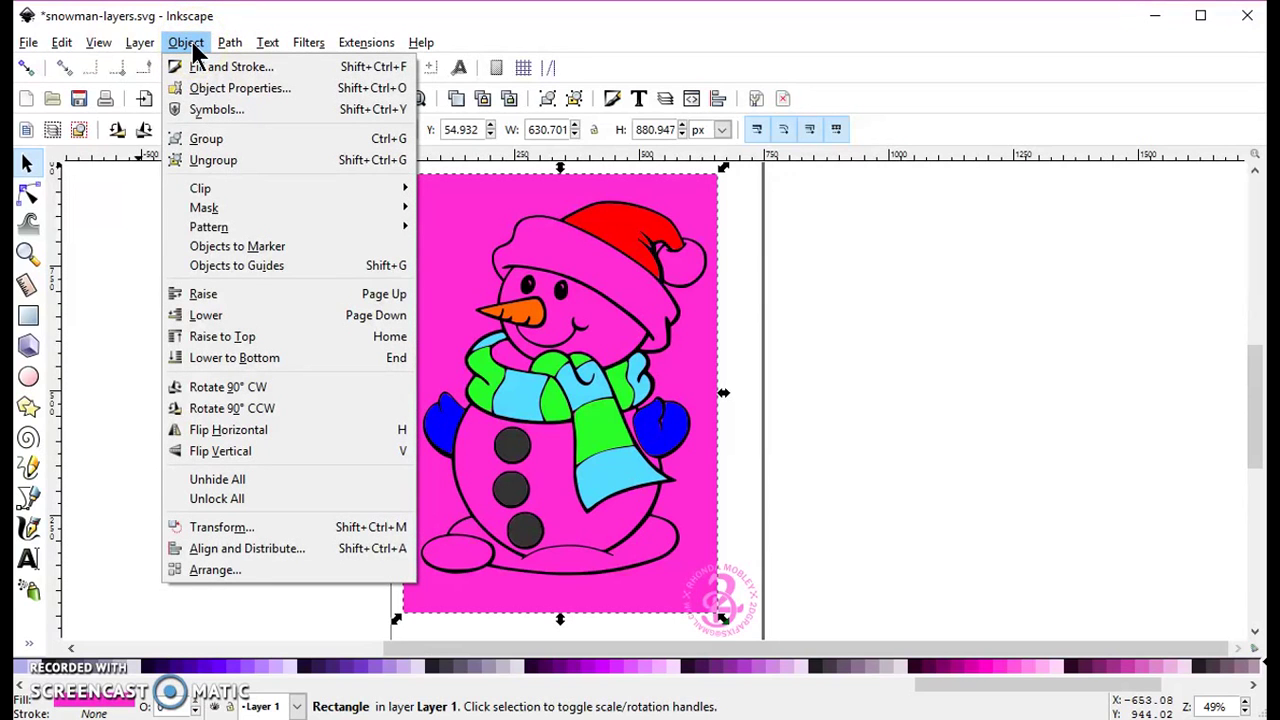
left_click(280, 360)
left_click_drag(280, 362, 388, 370)
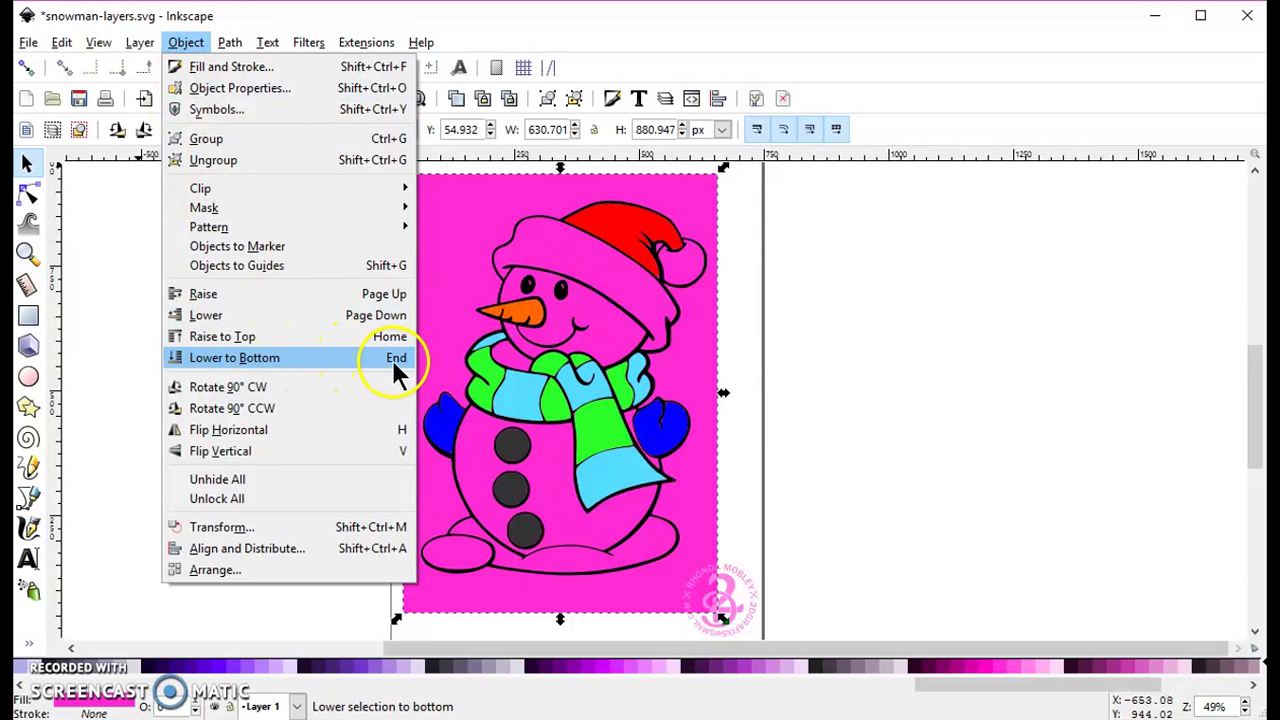
left_click(394, 360)
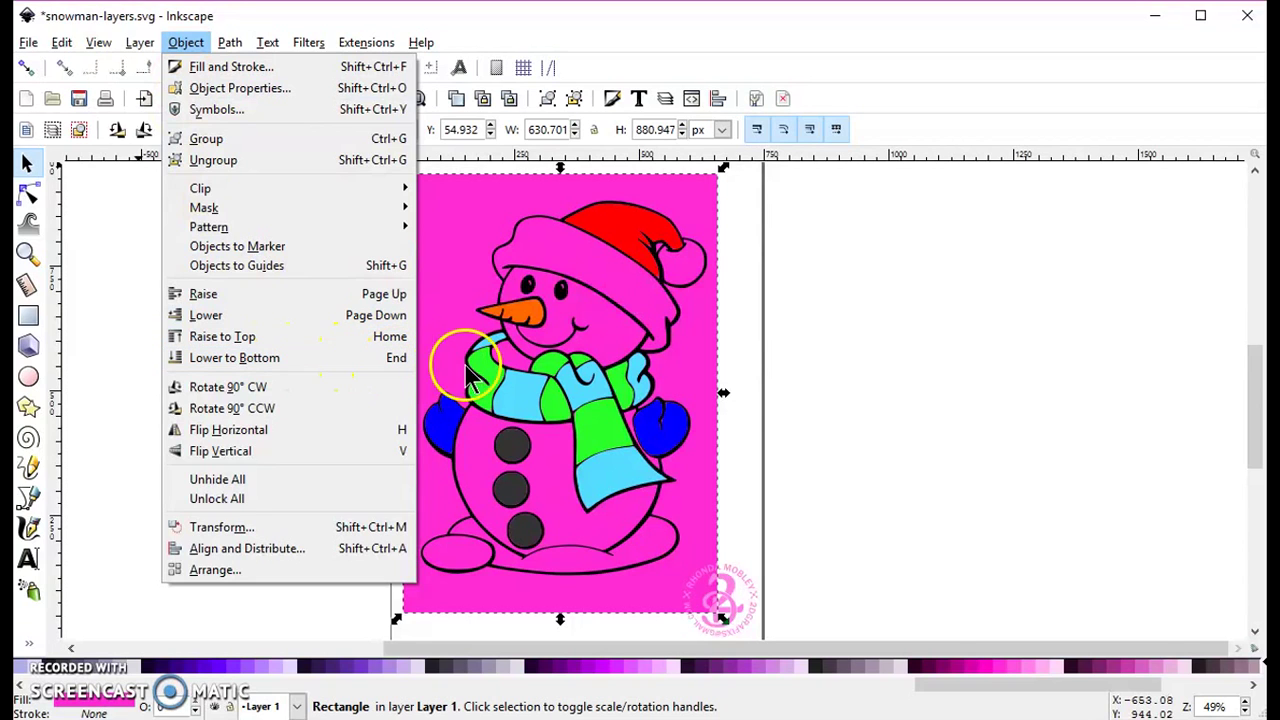
left_click(793, 373)
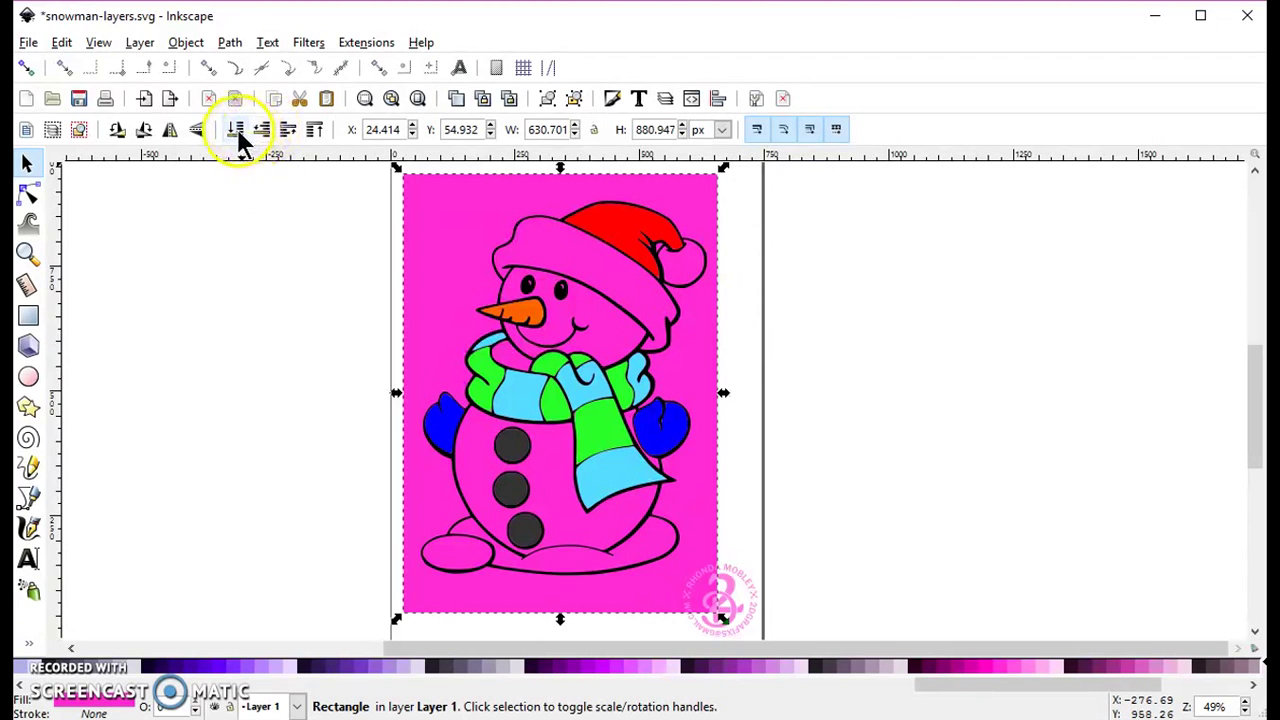
- With nothing selected, bucket-fill the hat's pom-pom and brim, the face, and the area under the mouth with white
left_click(301, 250)
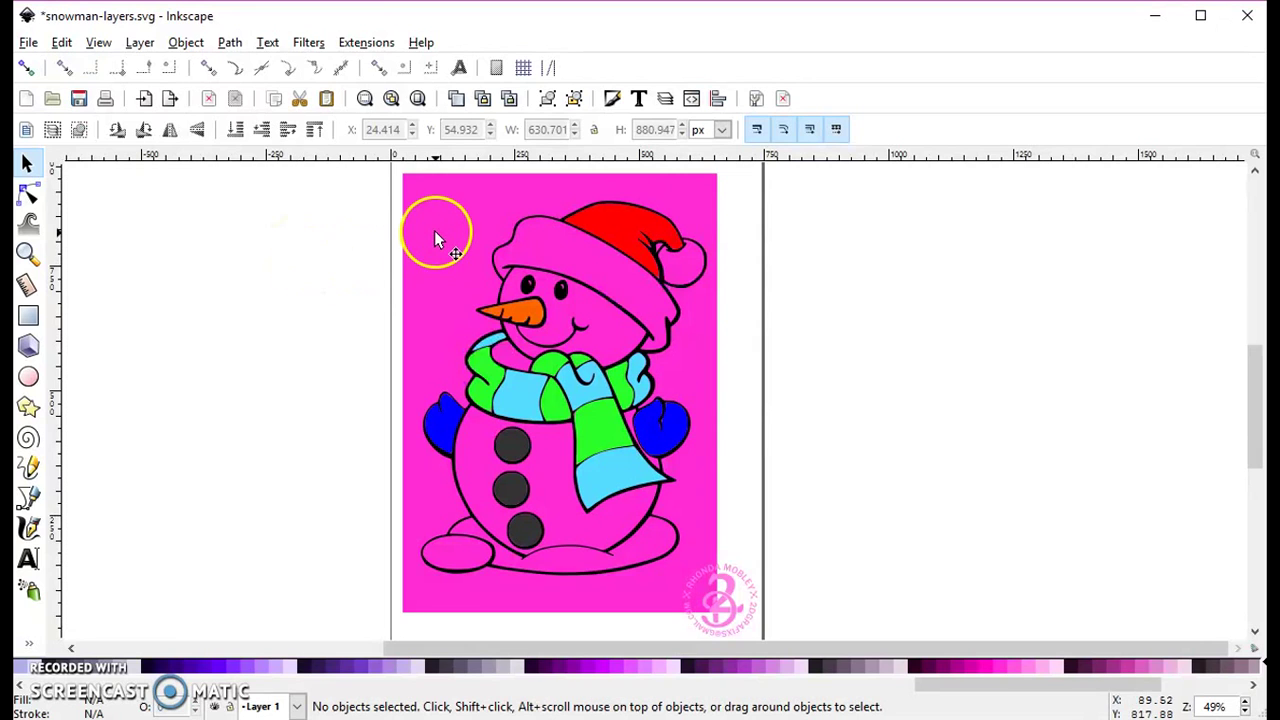
key("shift+F7")
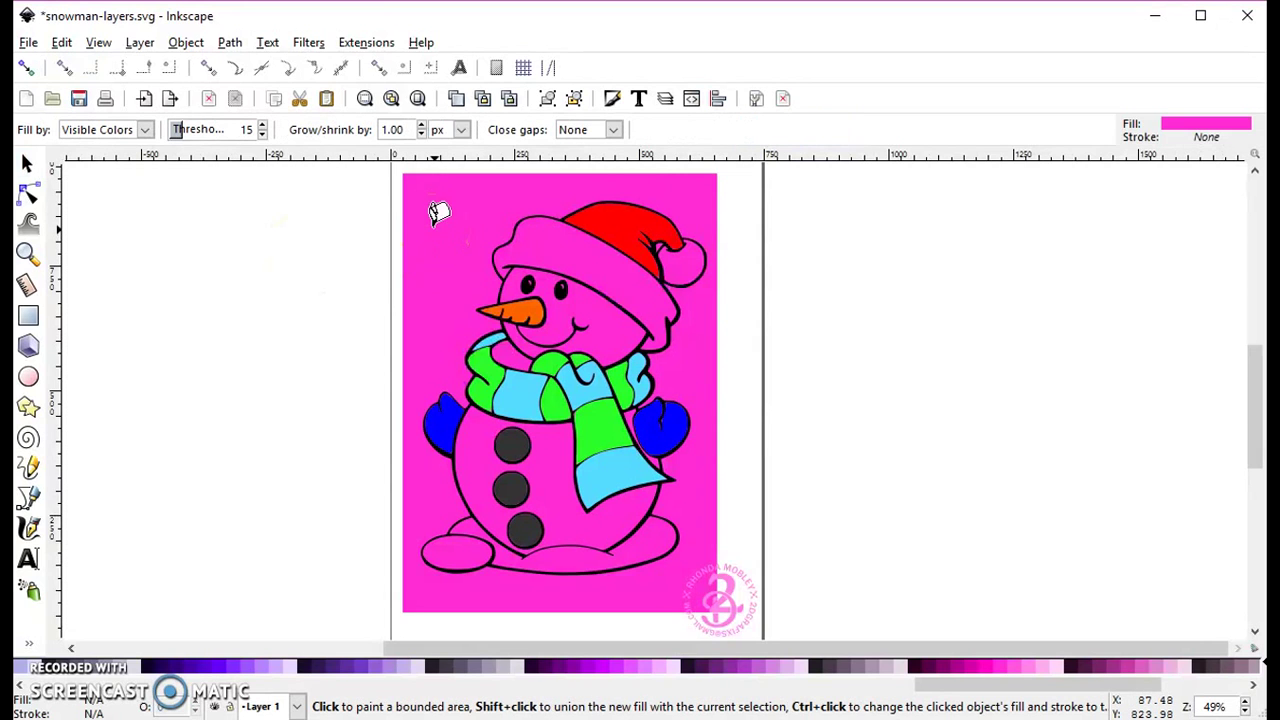
scroll(150, 665, "up", 15)
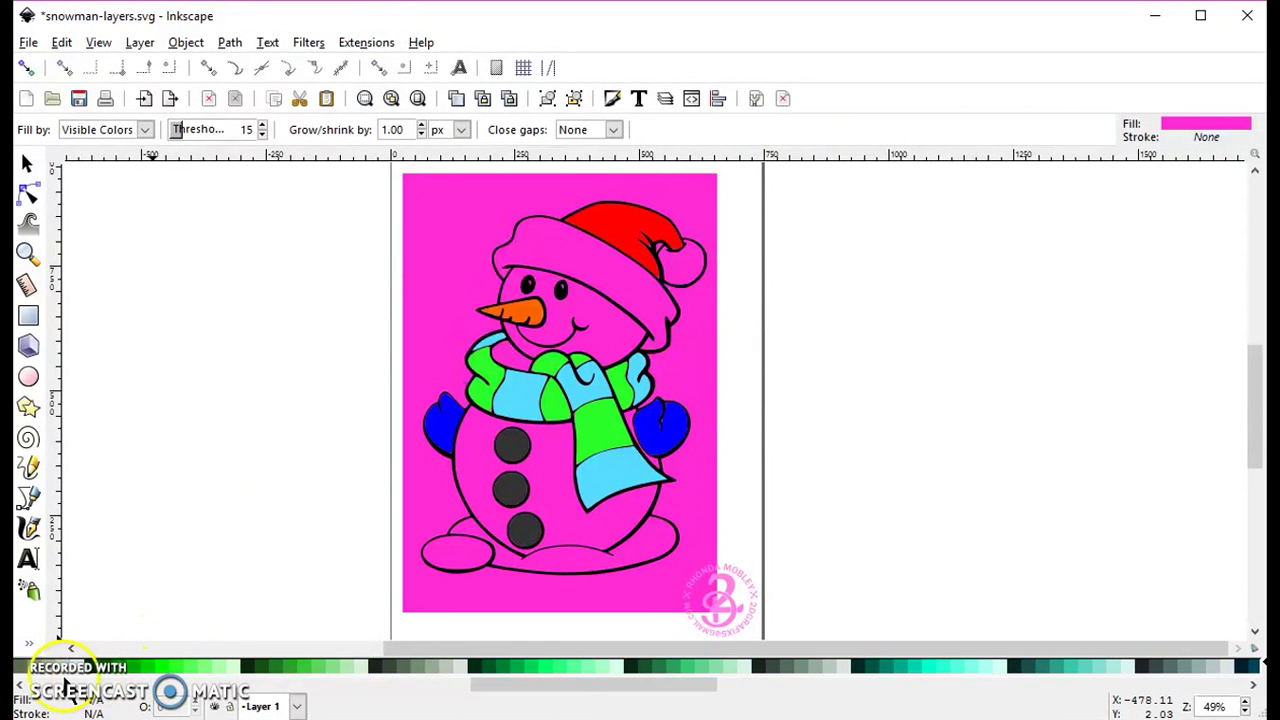
left_click(228, 676)
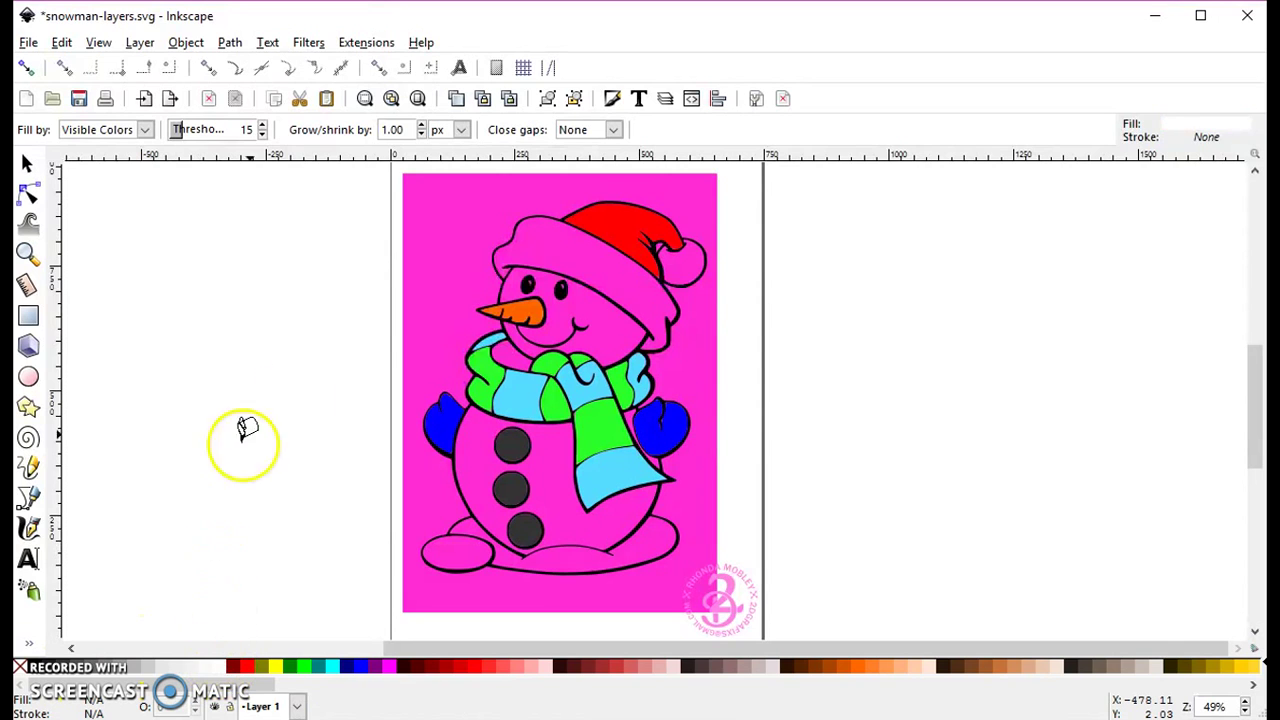
left_click(686, 268)
left_click(593, 262)
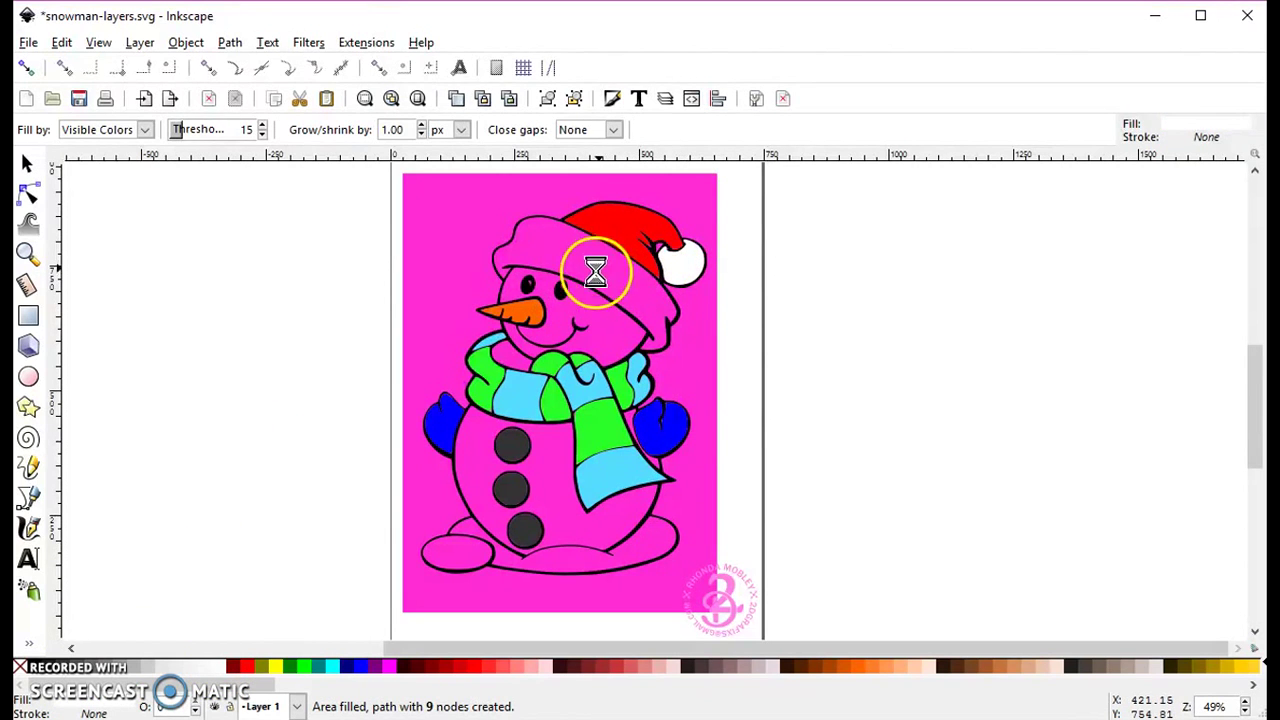
left_click(588, 298)
left_click(540, 345)
- Bucket-fill the snowman's belly, the small gaps between scarf and mitten, and the feet and base with white
left_click(543, 449)
left_click(546, 457)
left_click(632, 412)
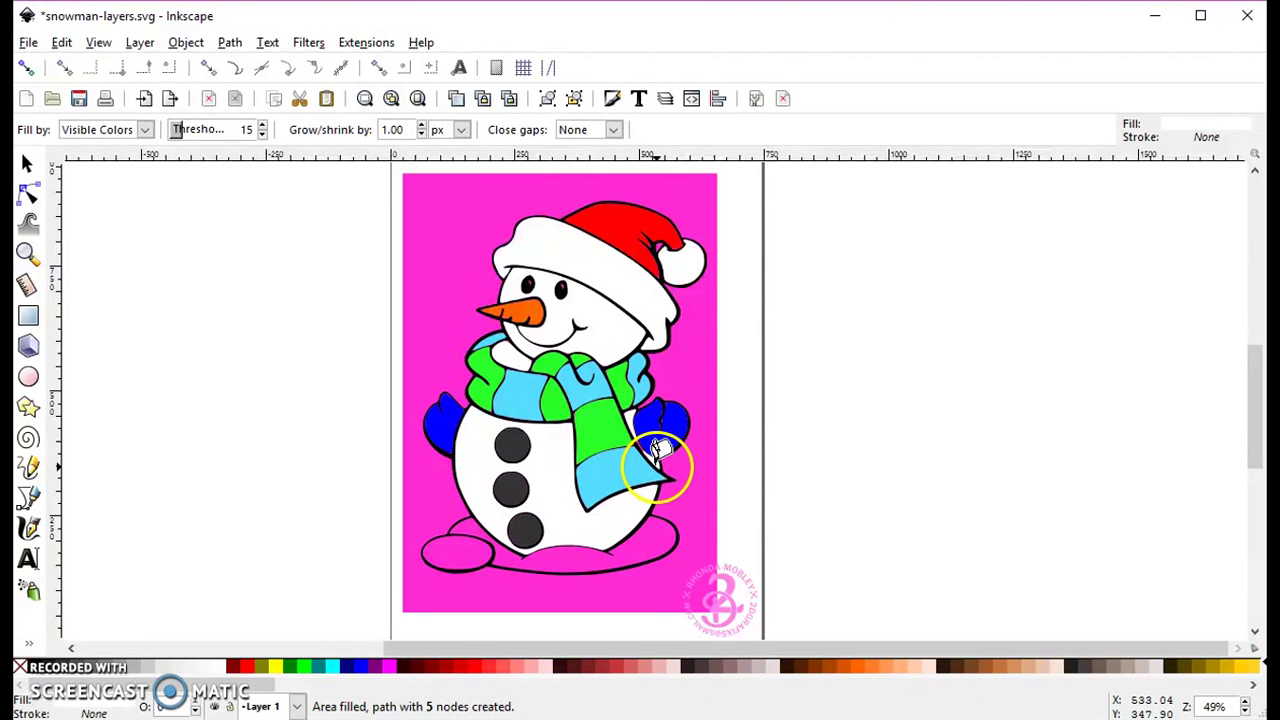
scroll(650, 435, "up", 4)
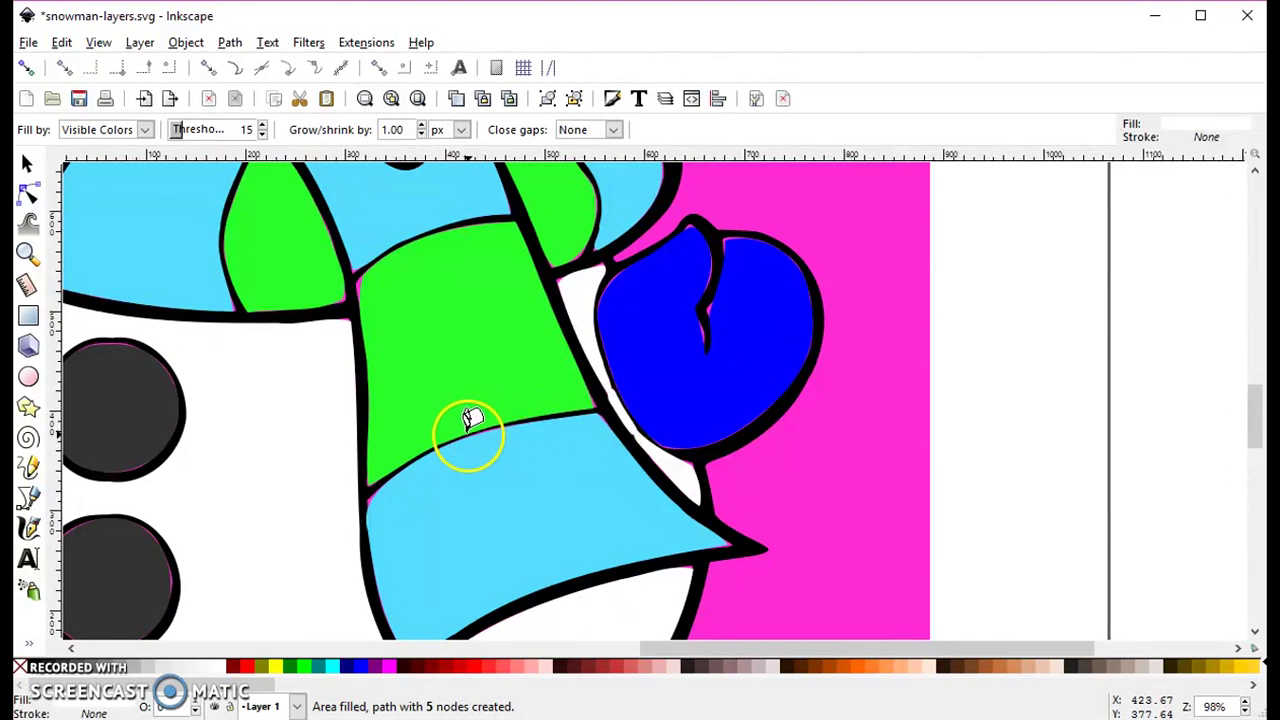
scroll(445, 455, "down", 5)
left_click(410, 512)
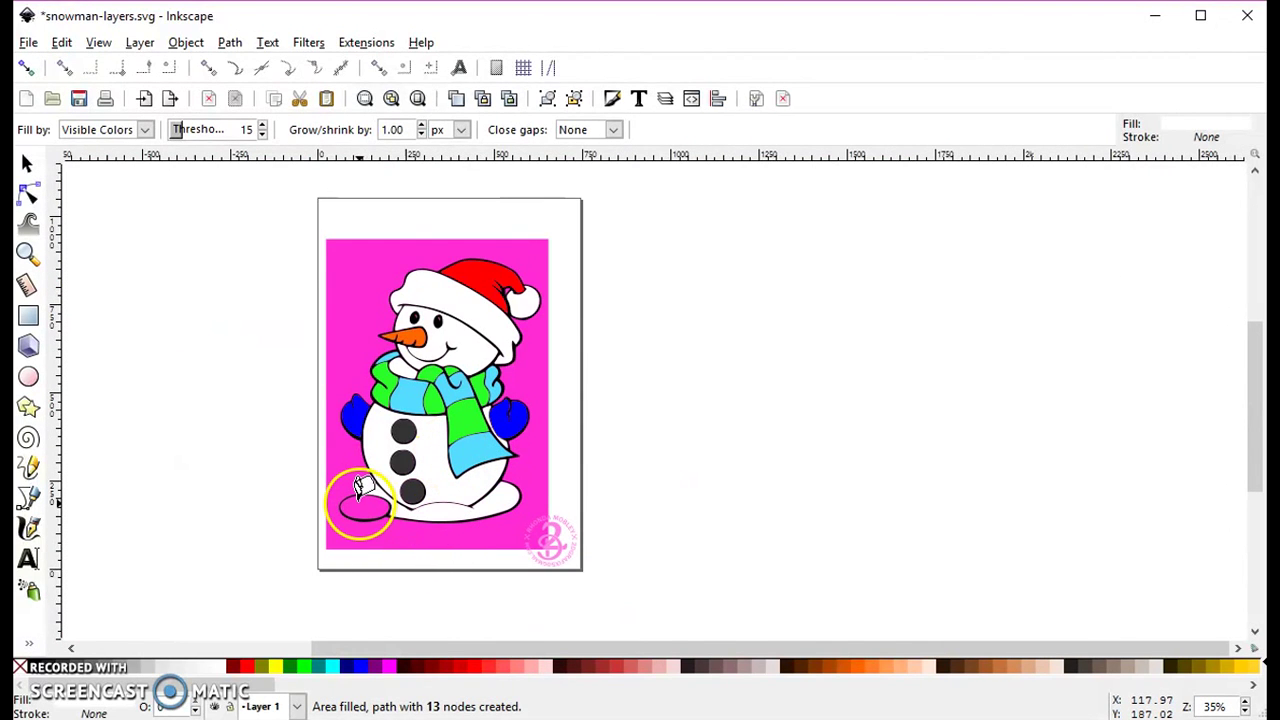
left_click(360, 487)
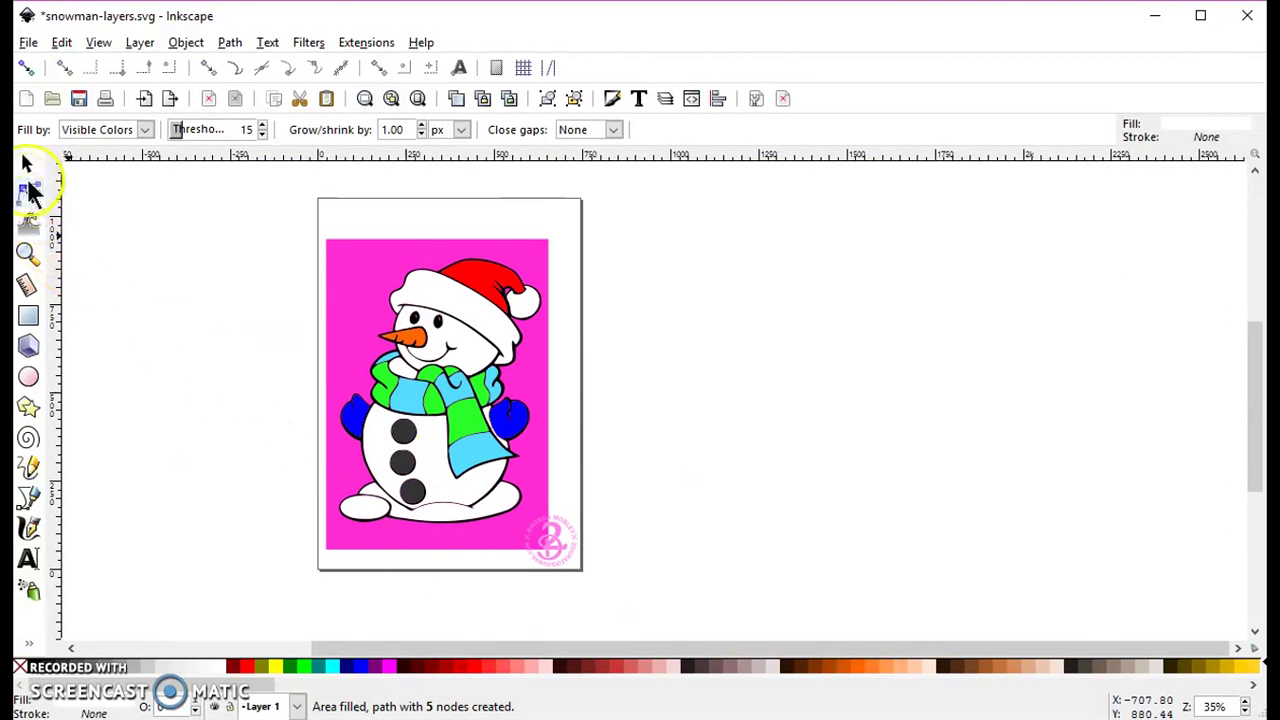
- Select all ten white fills, including the small slivers between scarf and mitten, and combine them into a single path
left_click(28, 164)
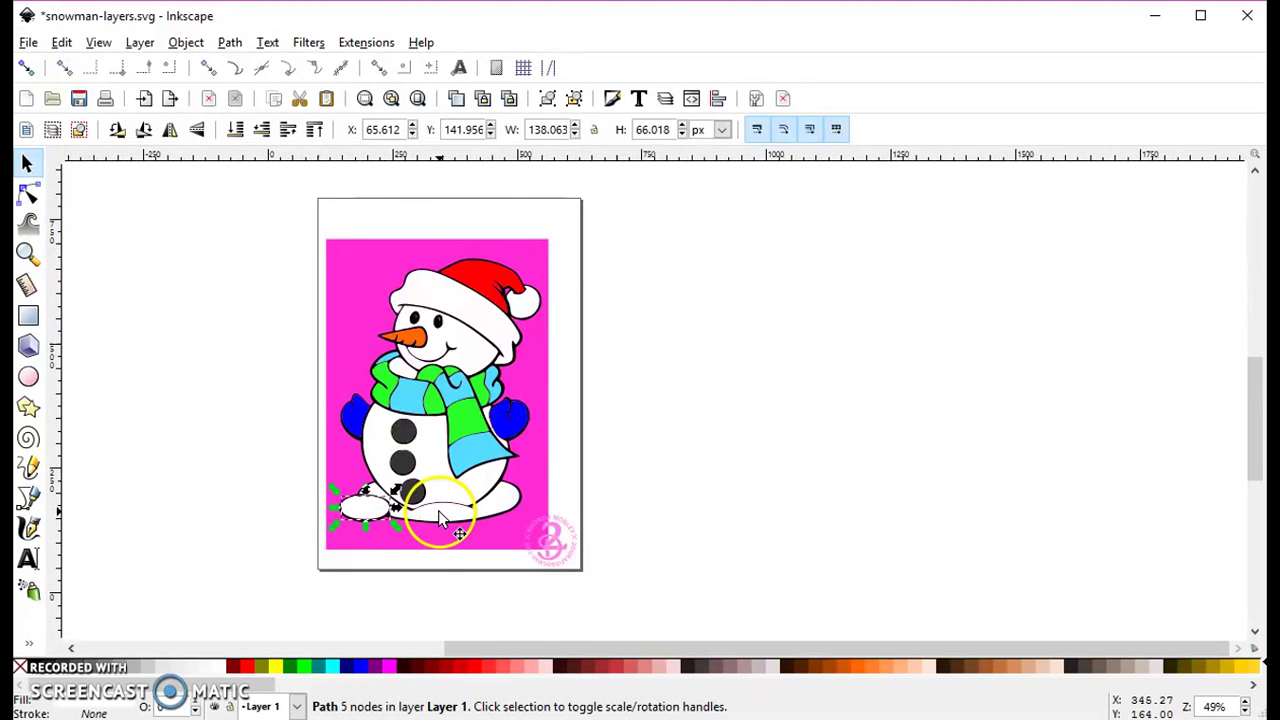
scroll(443, 510, "up", 1)
key("shift")
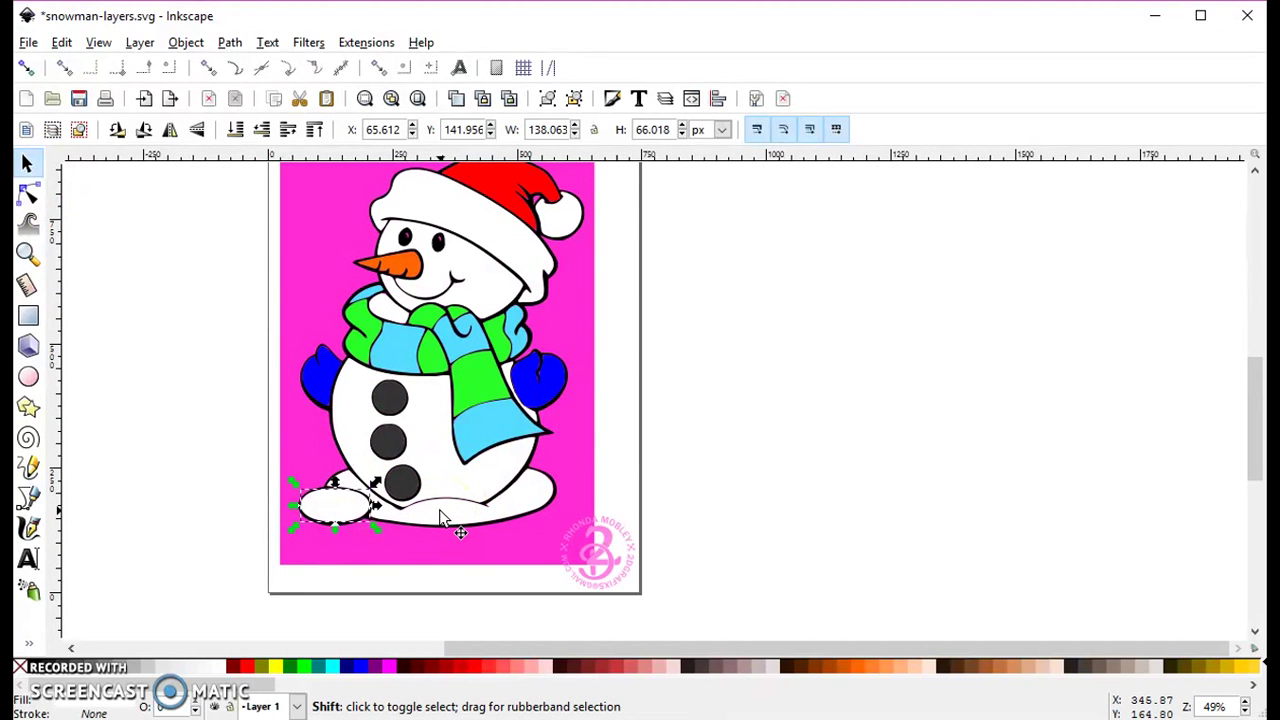
left_click(422, 446, "shift")
left_click(381, 313, "shift")
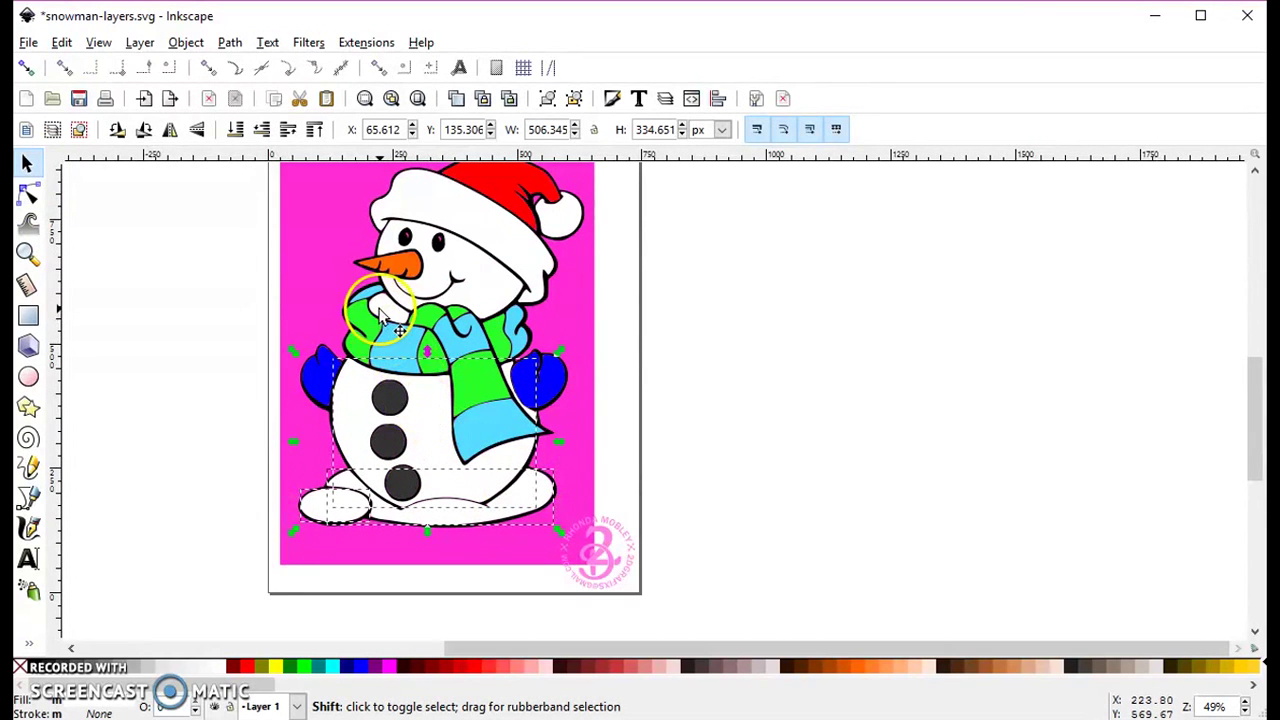
left_click(486, 286, "shift")
left_click(471, 214, "shift")
left_click(500, 218, "shift")
left_click(568, 210, "shift")
scroll(513, 398, "up", 4)
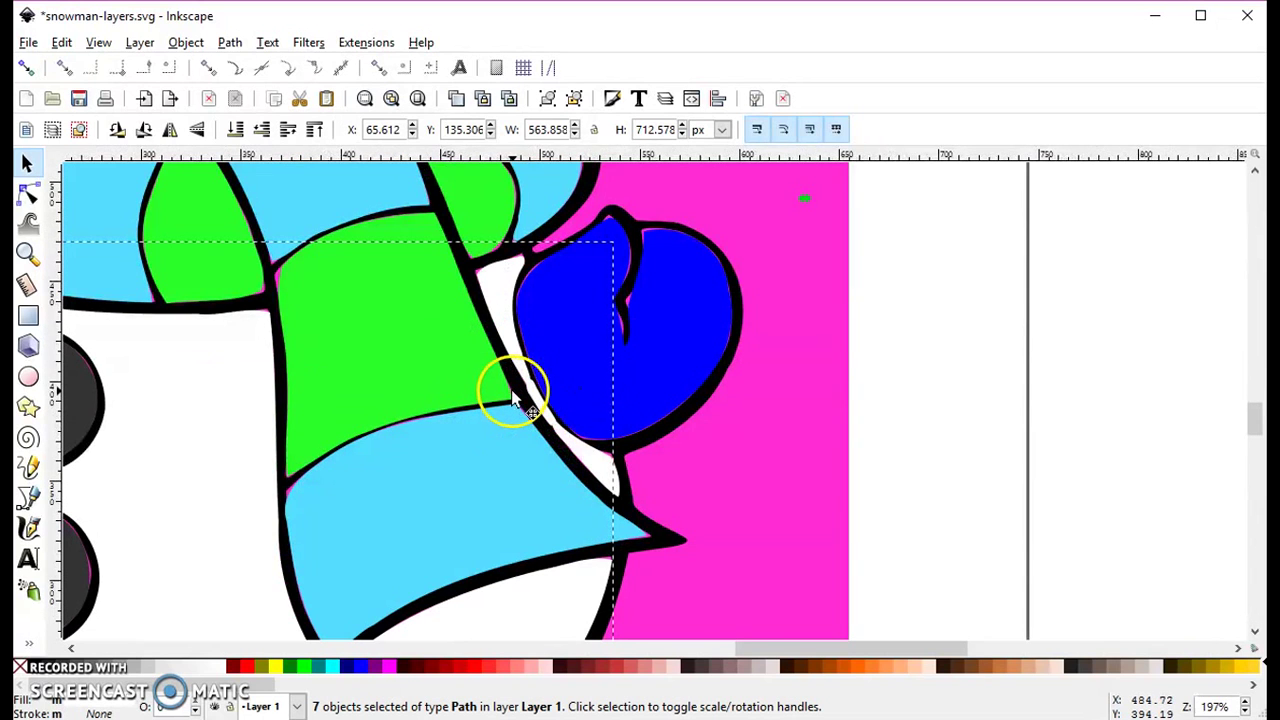
left_click(503, 318, "shift")
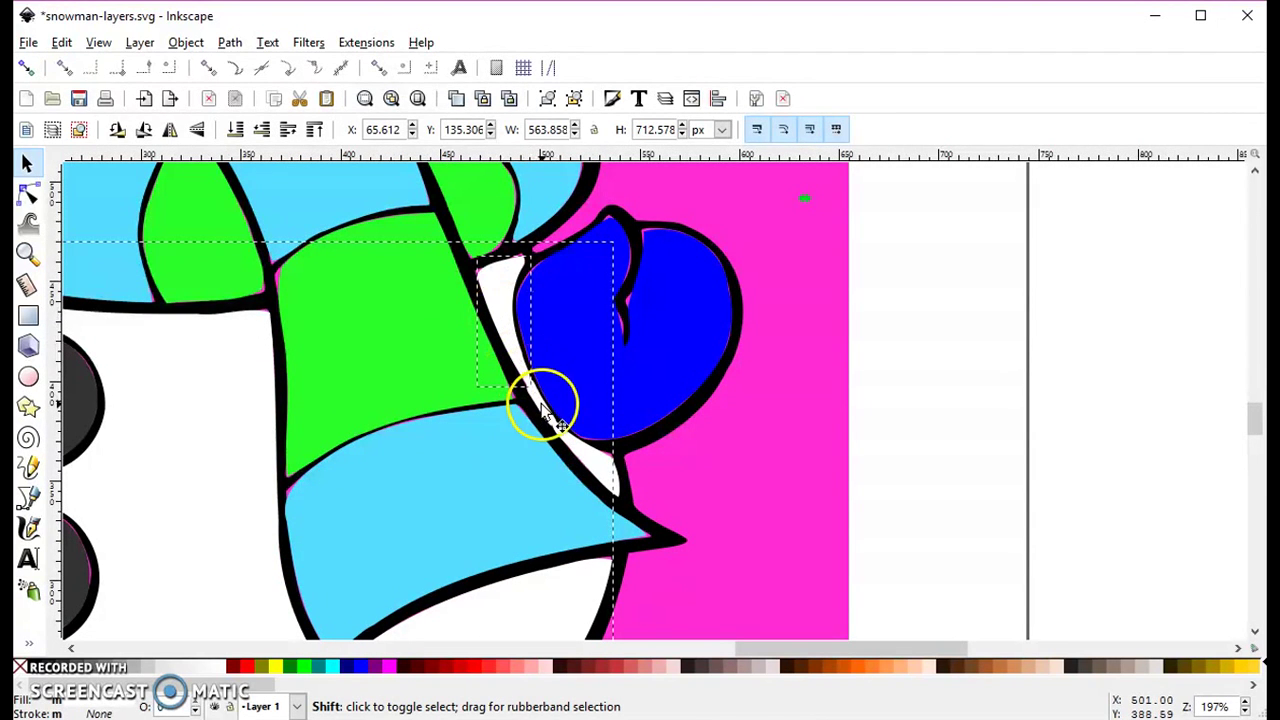
scroll(329, 363, "down", 3)
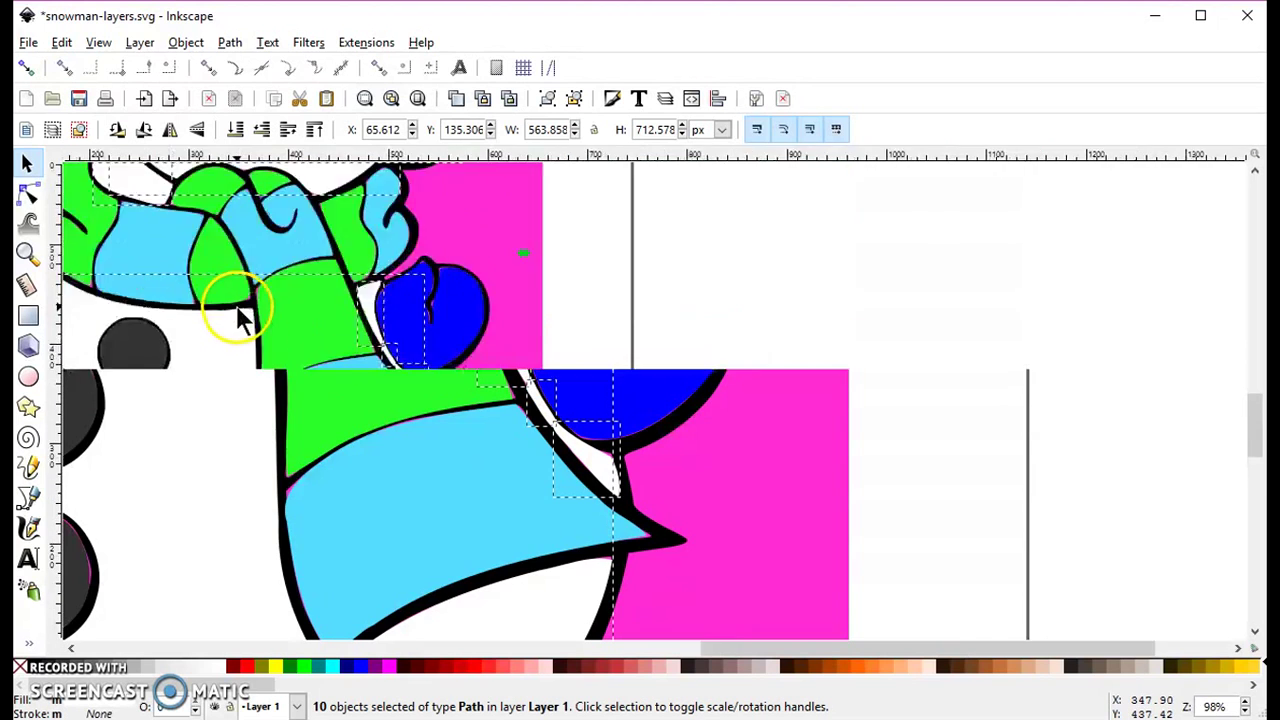
scroll(398, 360, "down", 1)
scroll(398, 363, "up", 2)
scroll(398, 363, "left", 2)
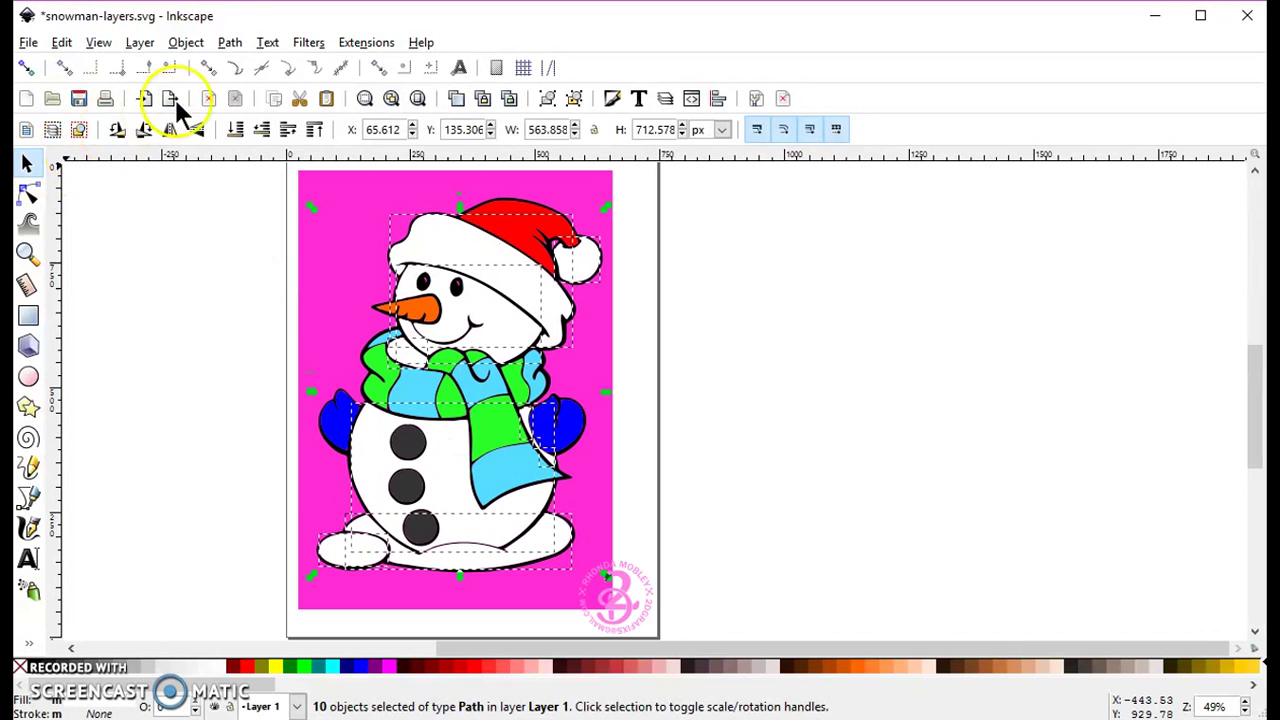
left_click(230, 43)
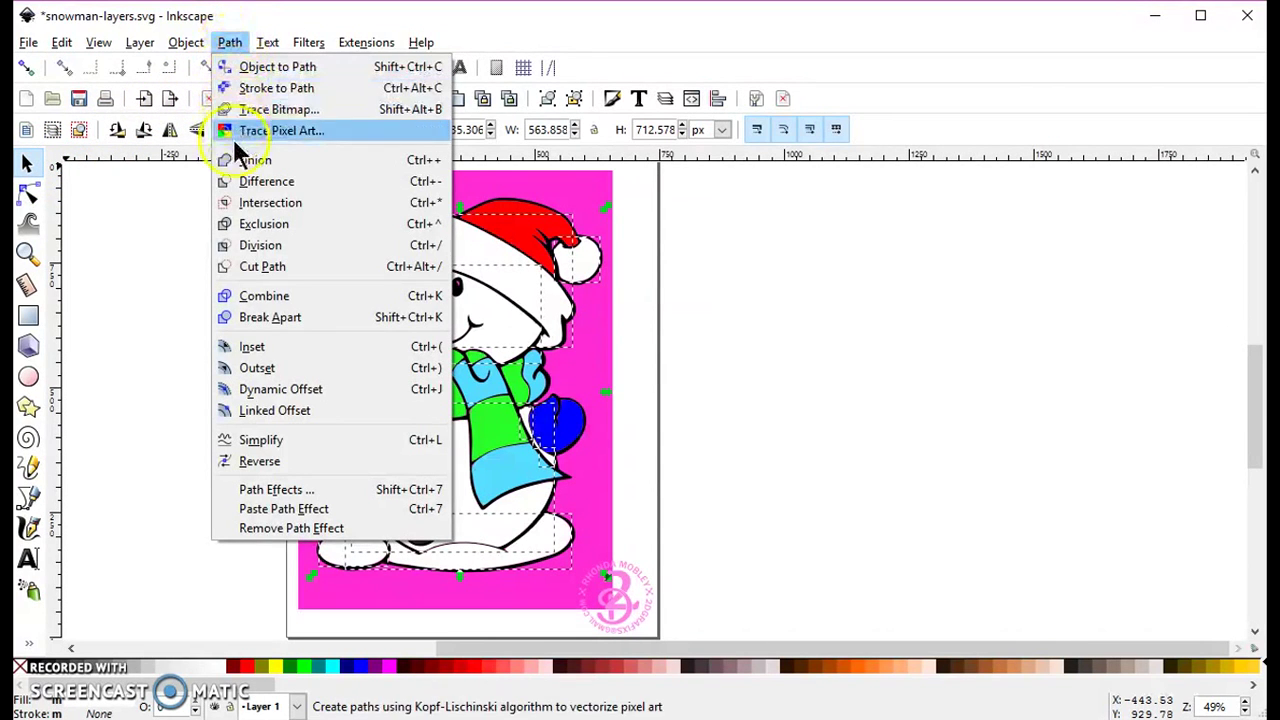
left_click(362, 297)
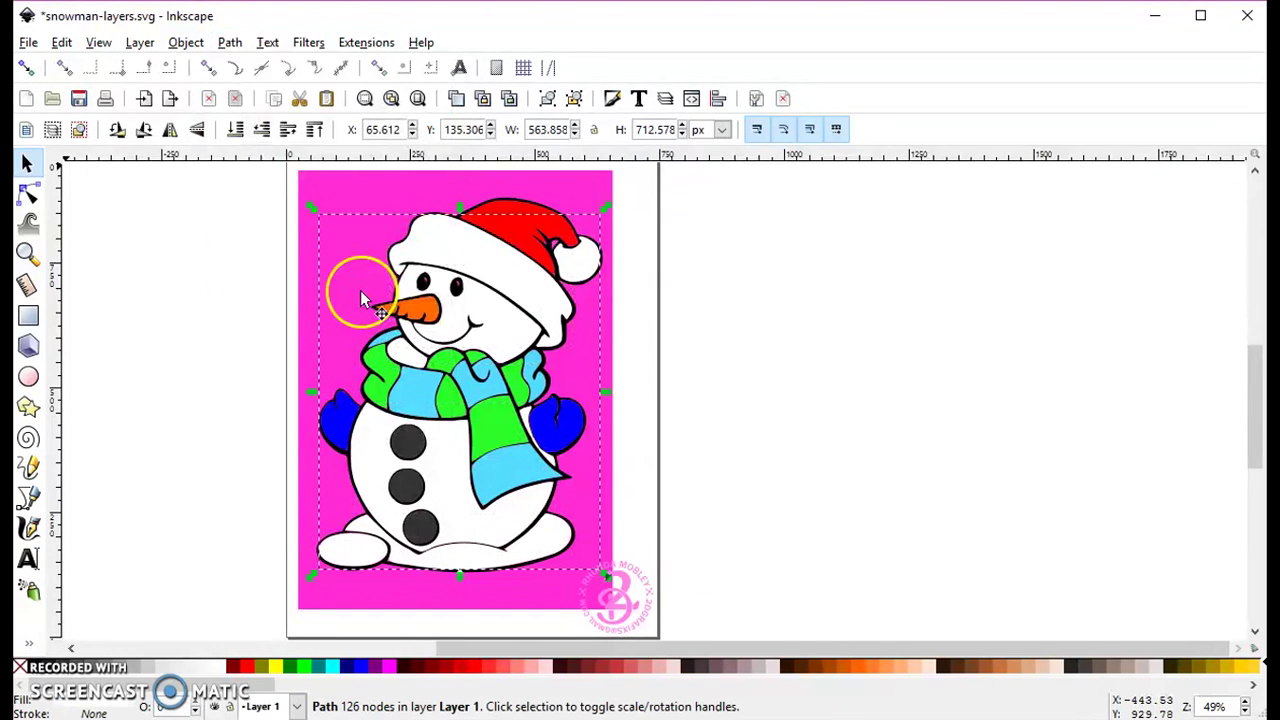
- With nothing selected, bucket-fill the small highlights in both of the snowman's eyes with white
left_click(455, 292)
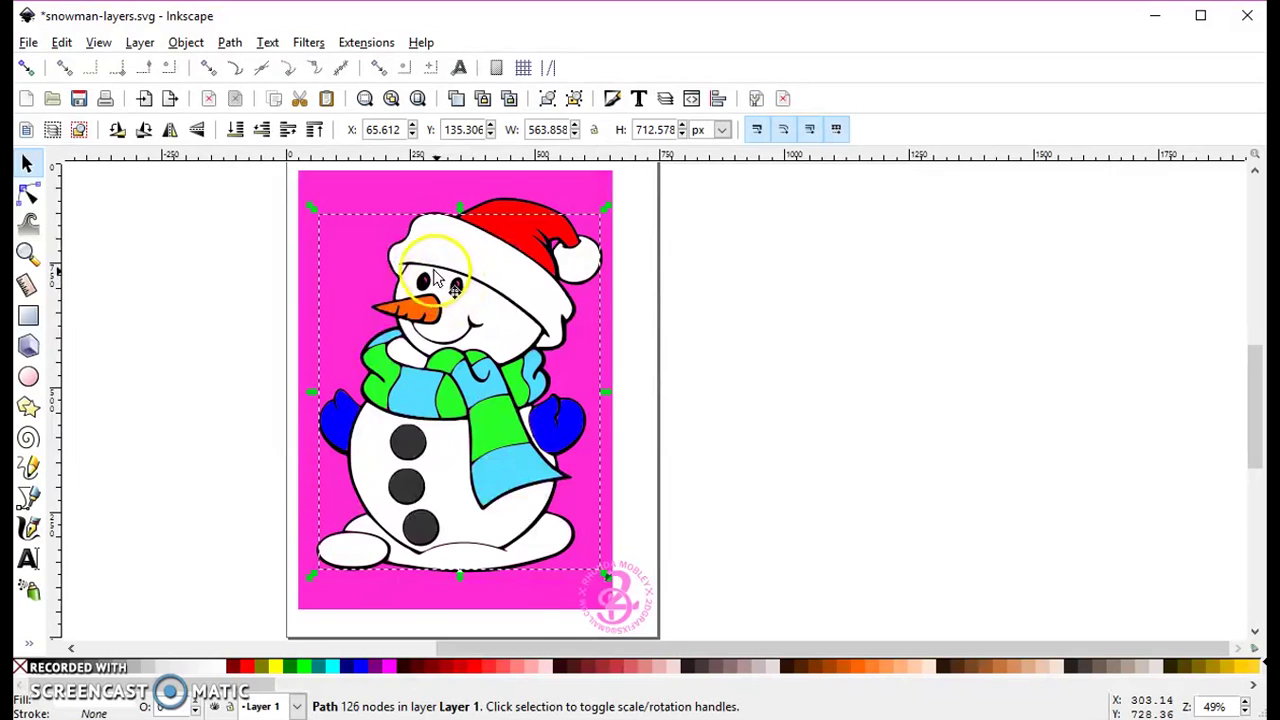
scroll(430, 272, "up", 3, "ctrl")
scroll(430, 320, "down", 1, "ctrl")
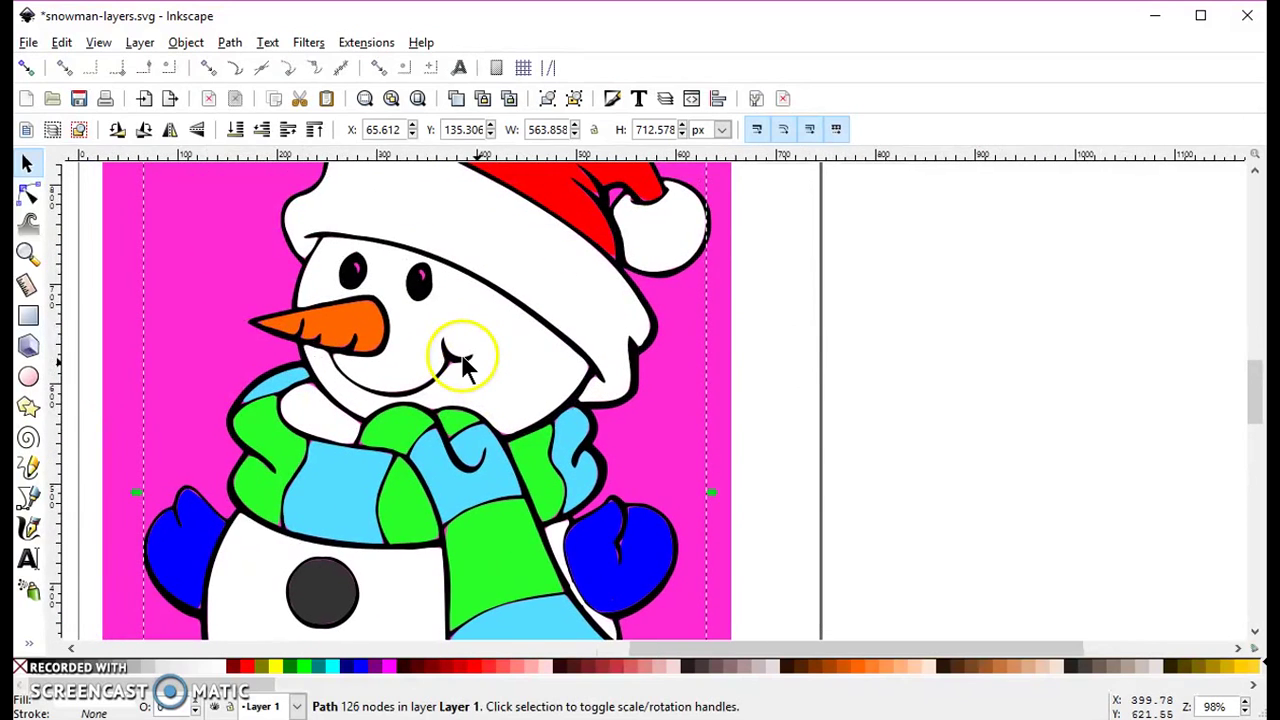
left_click_drag(408, 291, 490, 337)
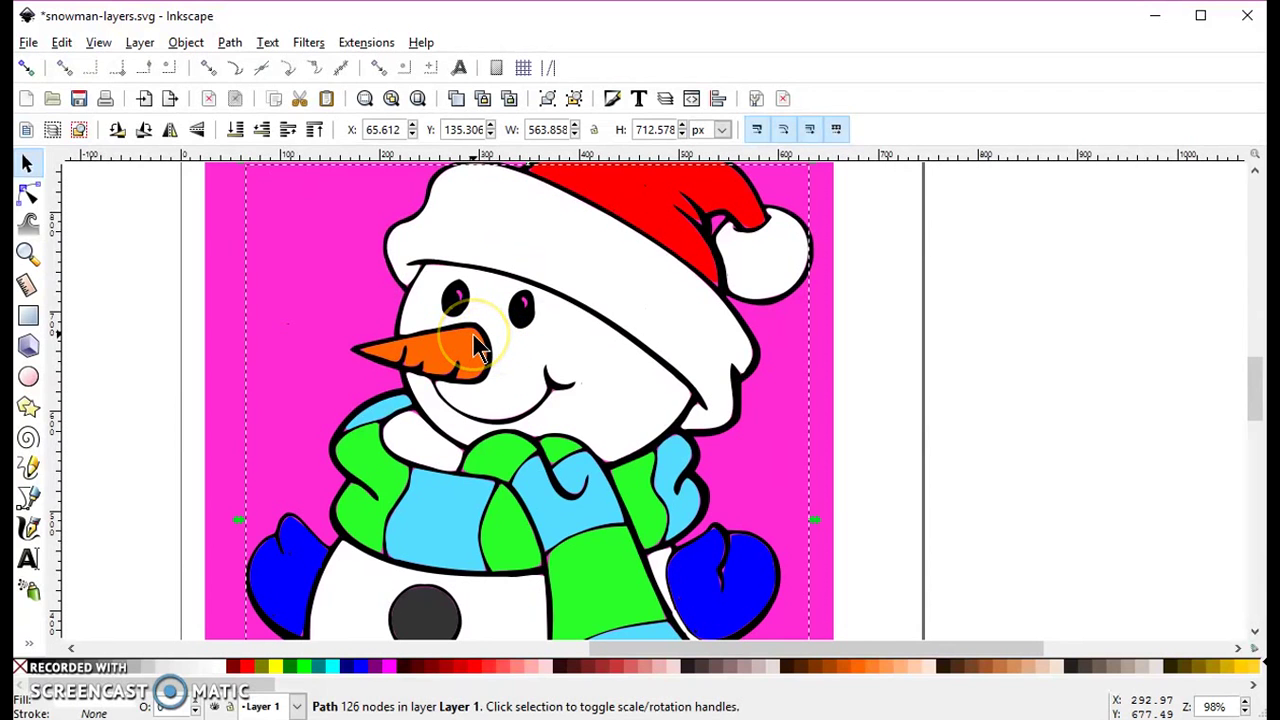
mouse_move(478, 345)
left_mouse_down()
mouse_move(565, 355)
mouse_move(440, 330)
mouse_move(481, 341)
left_mouse_up()
scroll(479, 300, "up", 2, "ctrl")
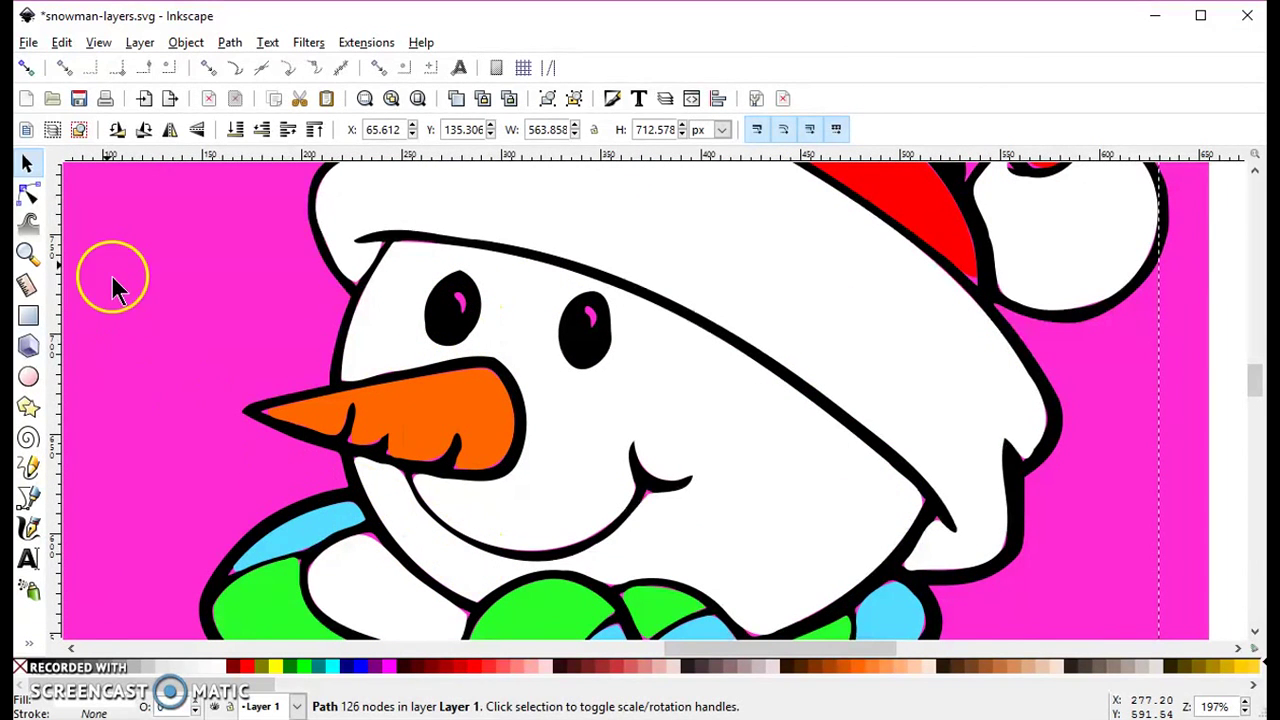
left_click(79, 129)
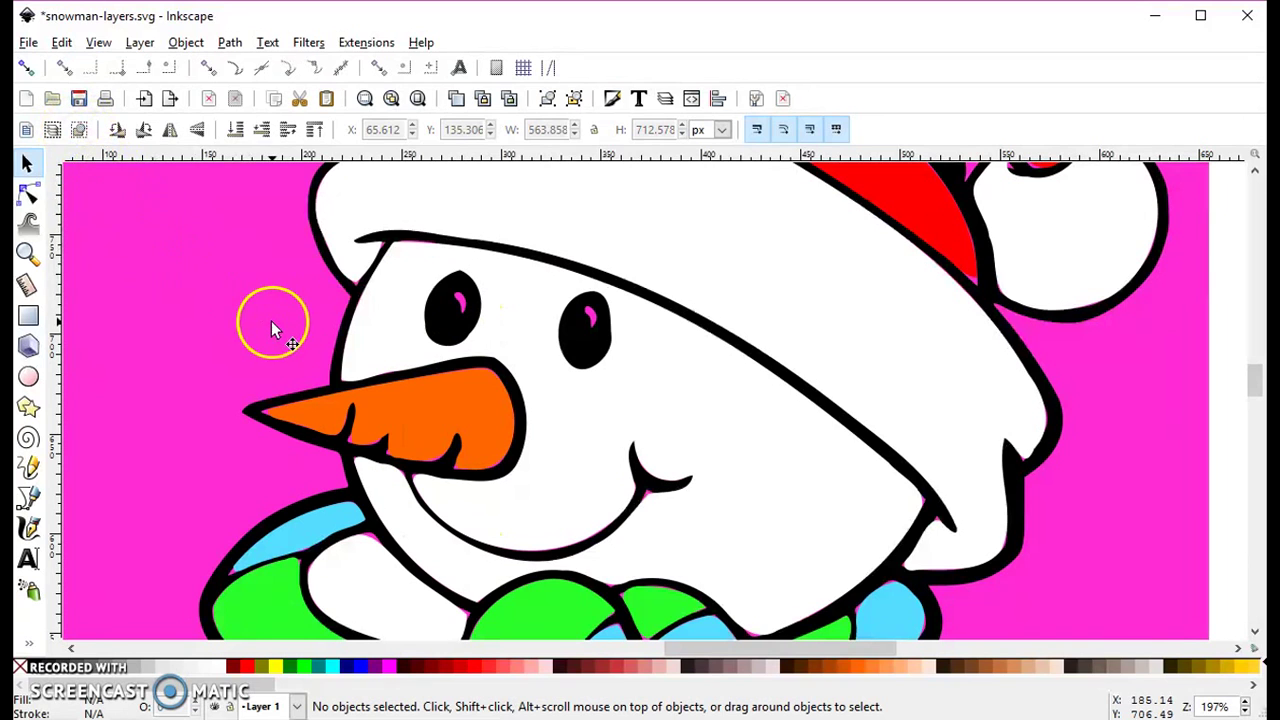
key("shift+F7")
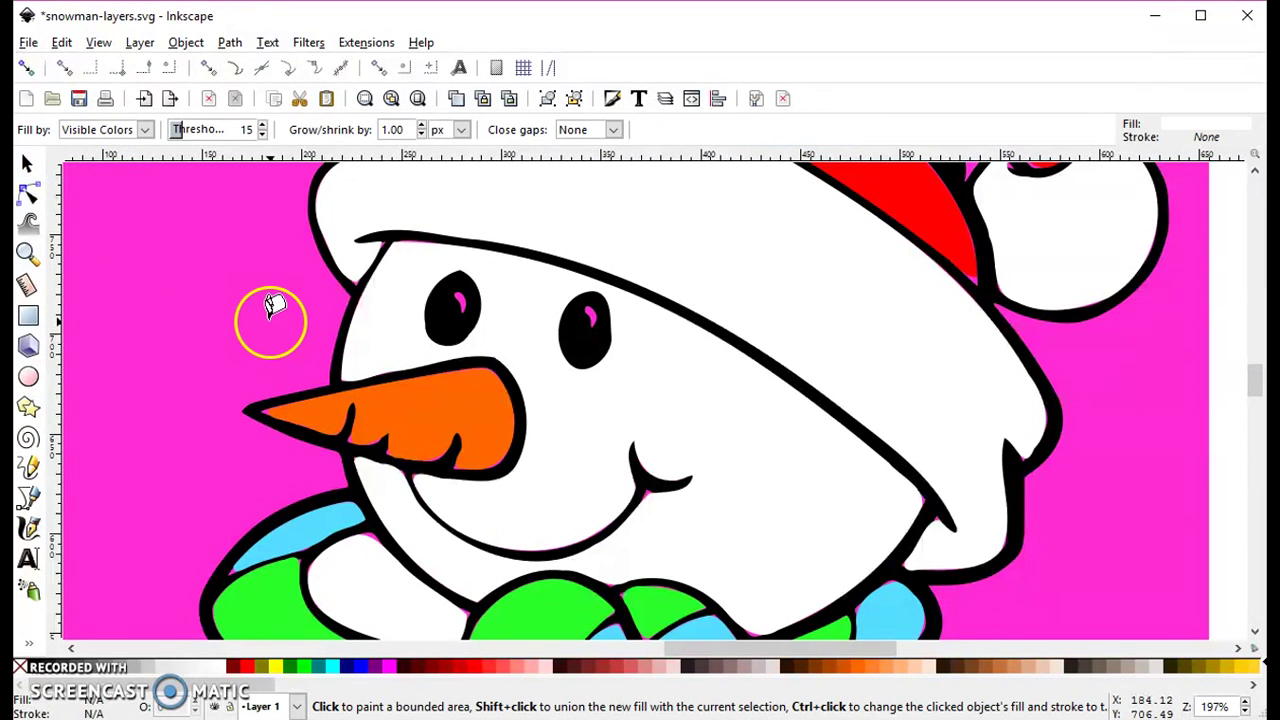
left_click(456, 291)
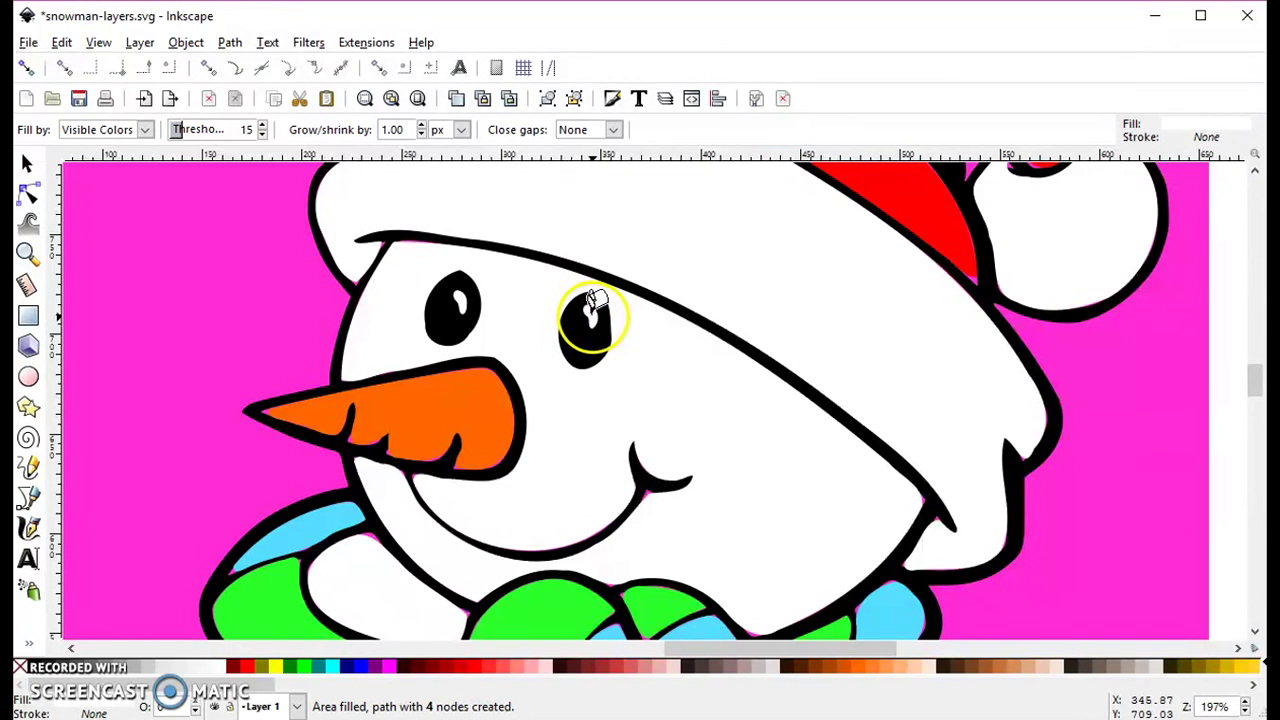
- Select both white eye highlights together with the large white path and combine them into a single path
left_click(28, 164)
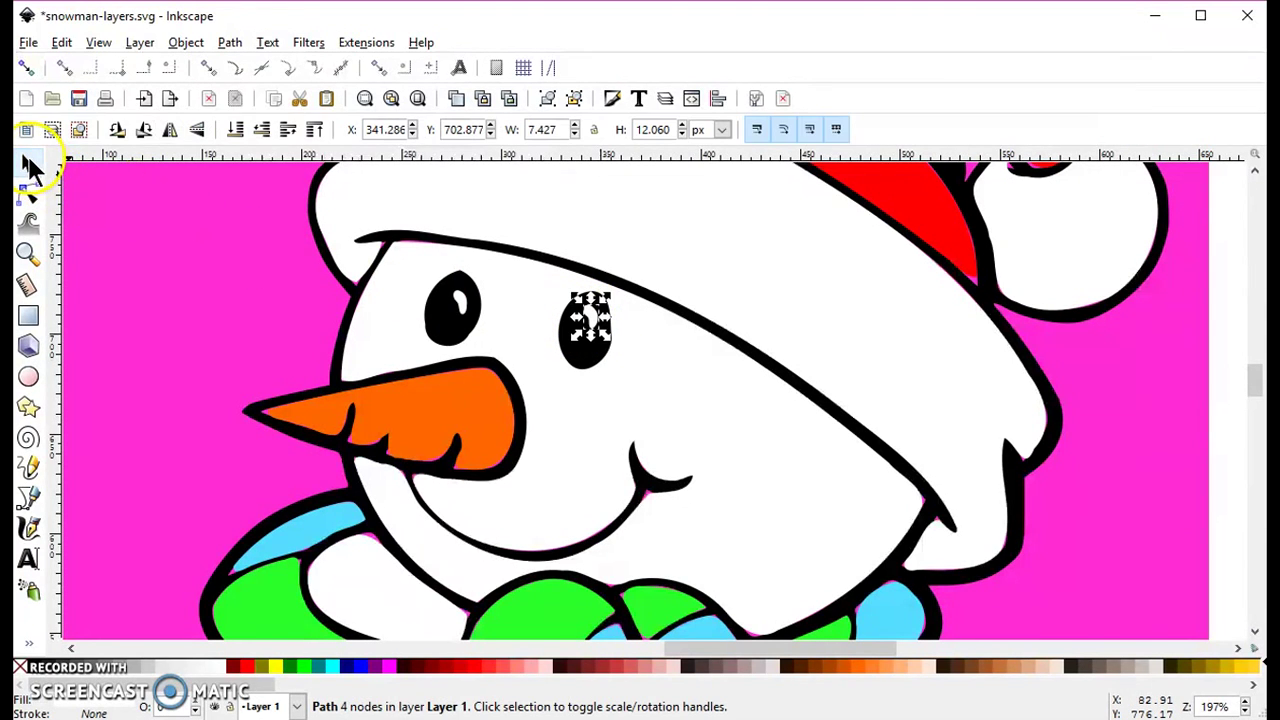
left_click(457, 300, "shift")
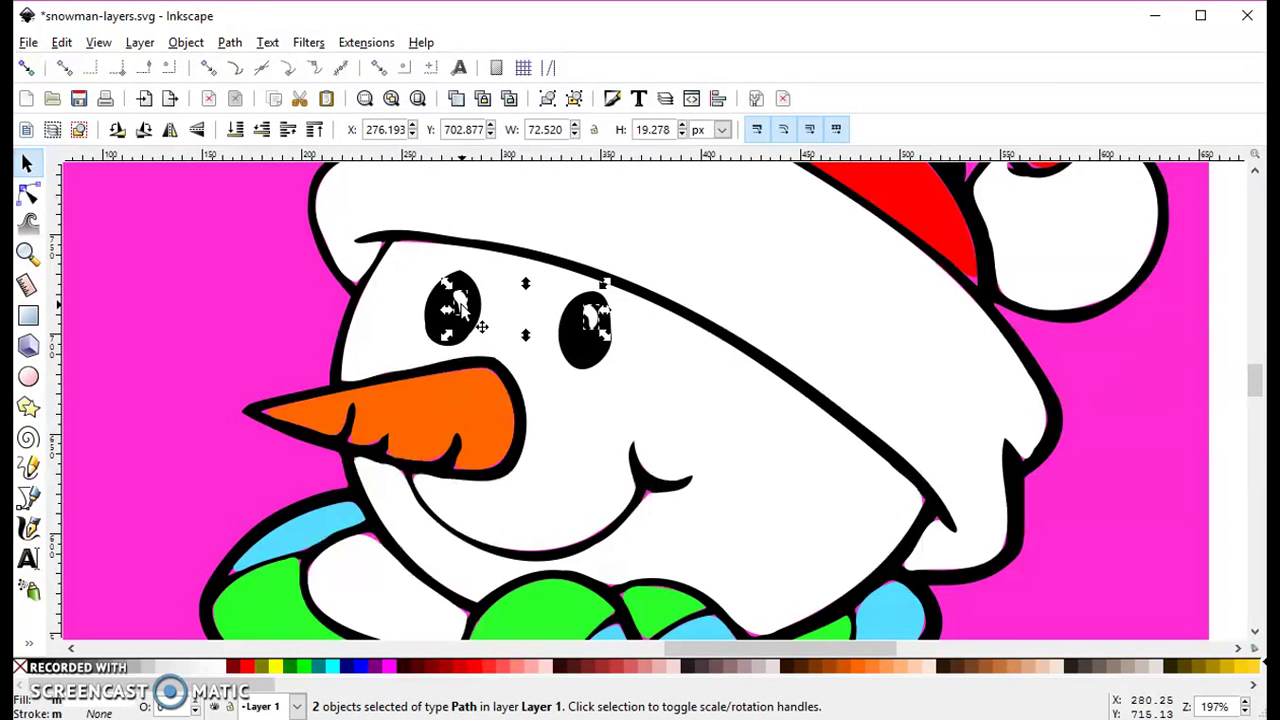
scroll(478, 318, "down", 1, "ctrl")
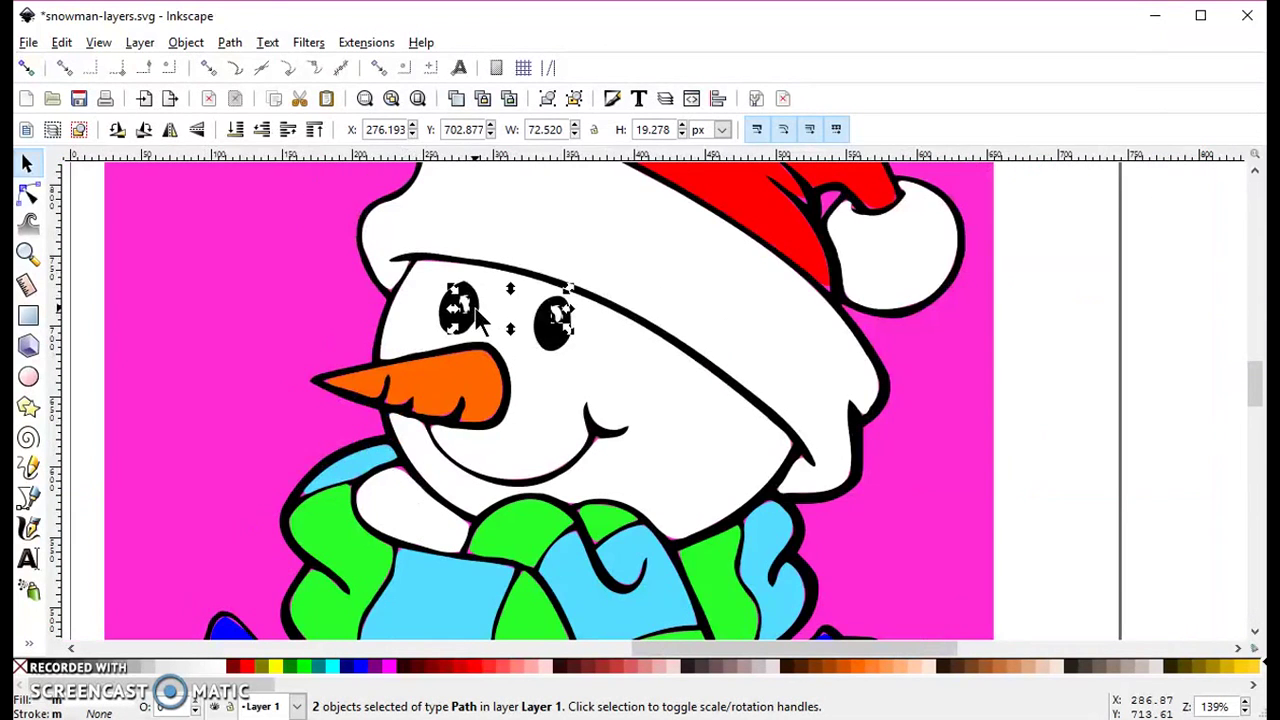
left_click(703, 277, "shift")
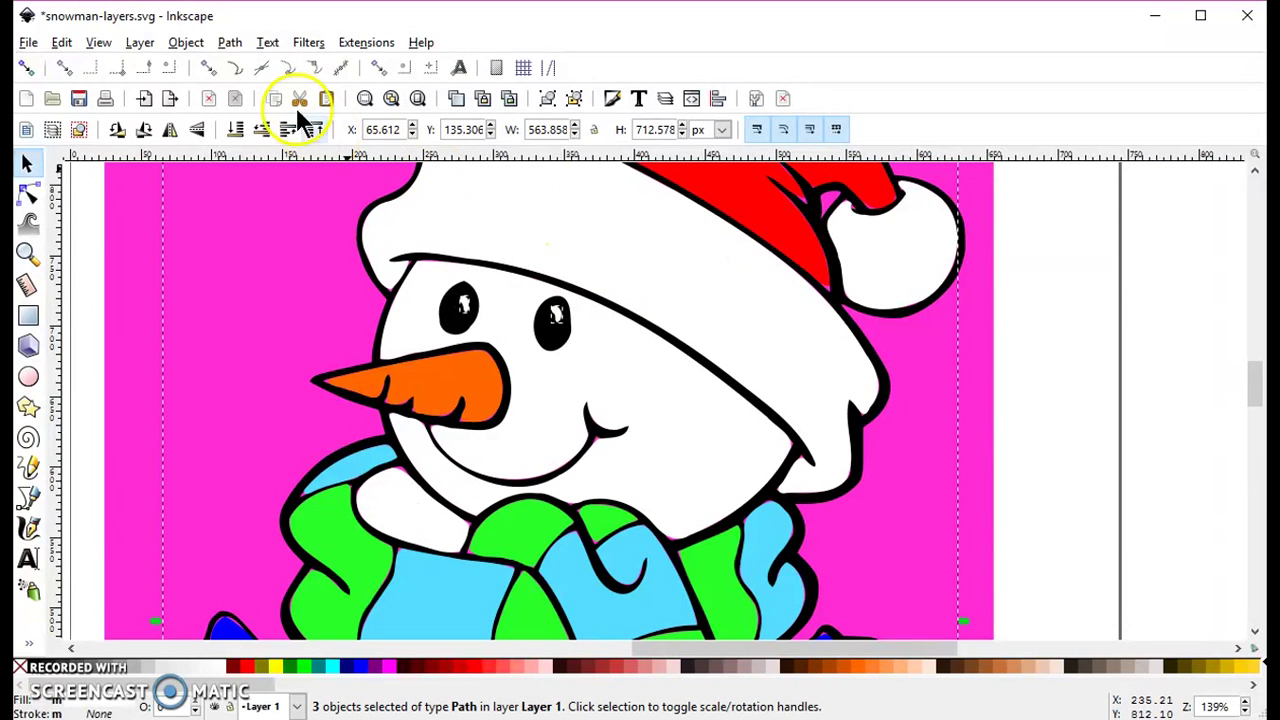
left_click(232, 41)
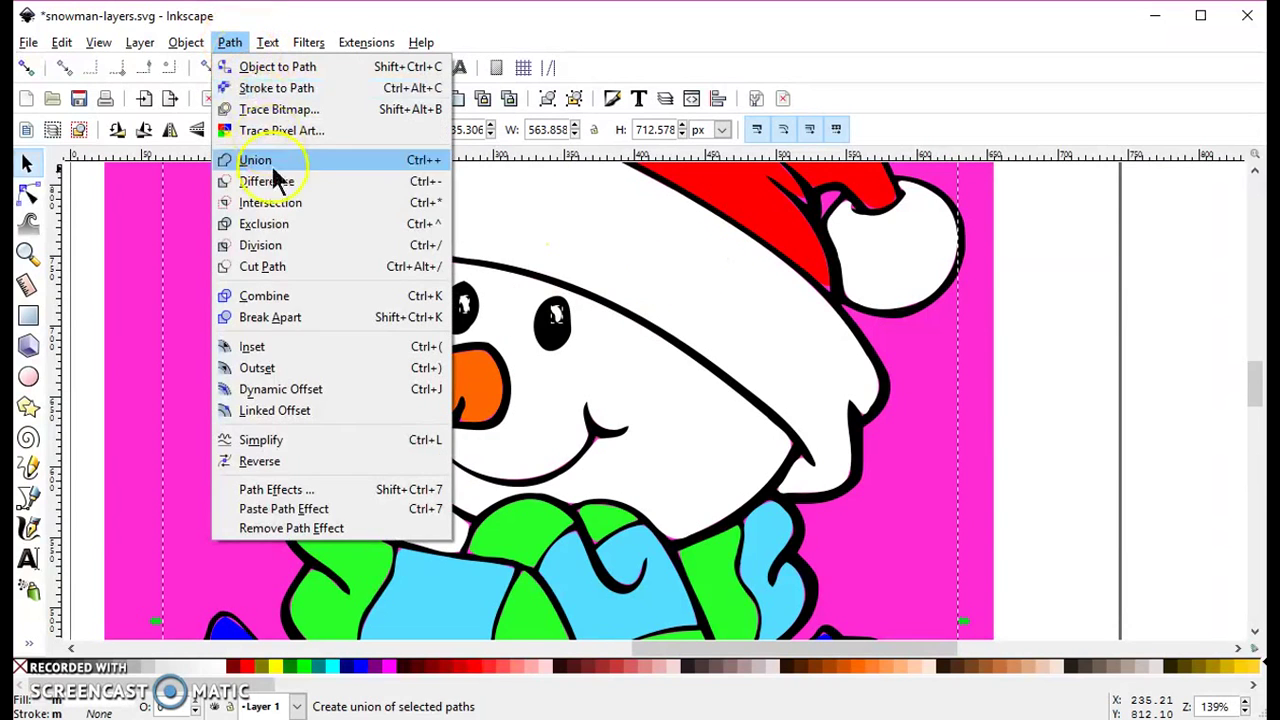
left_click(320, 294)
scroll(319, 289, "down", 3, "ctrl")
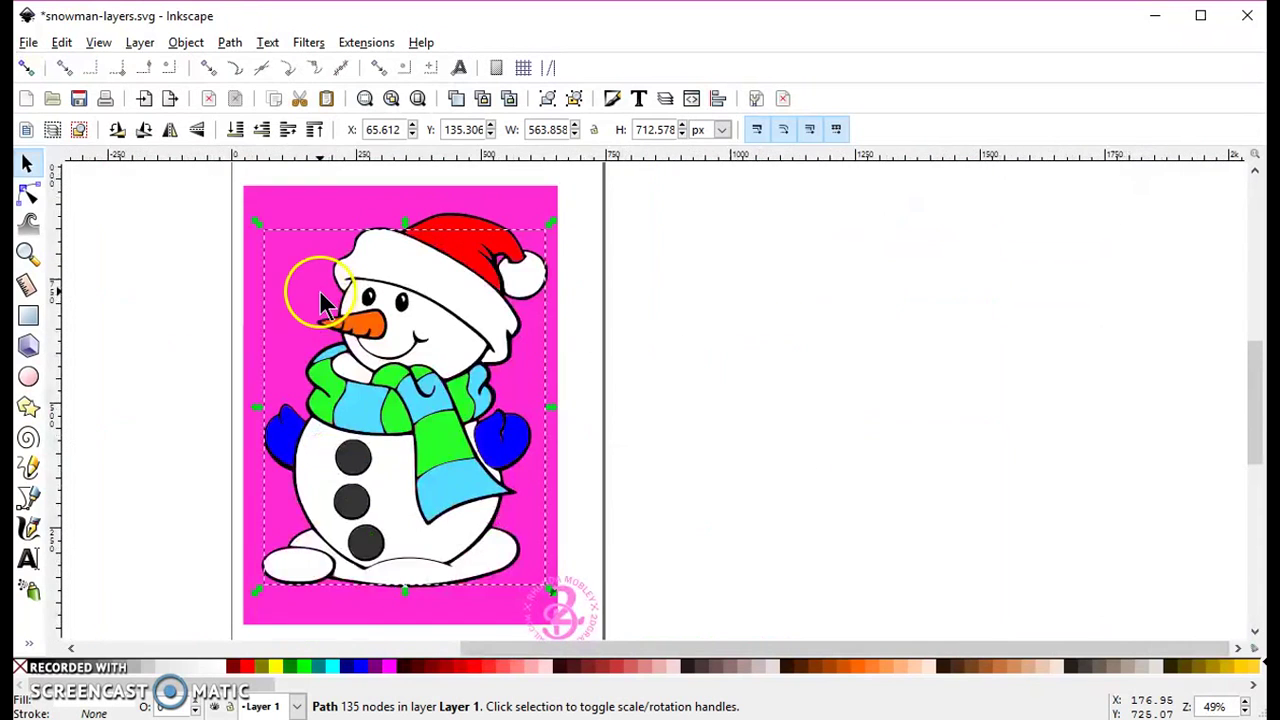
- Move the combined white path off the snowman as a check, undo the move, and deselect it
left_click_drag(429, 286, 676, 283)
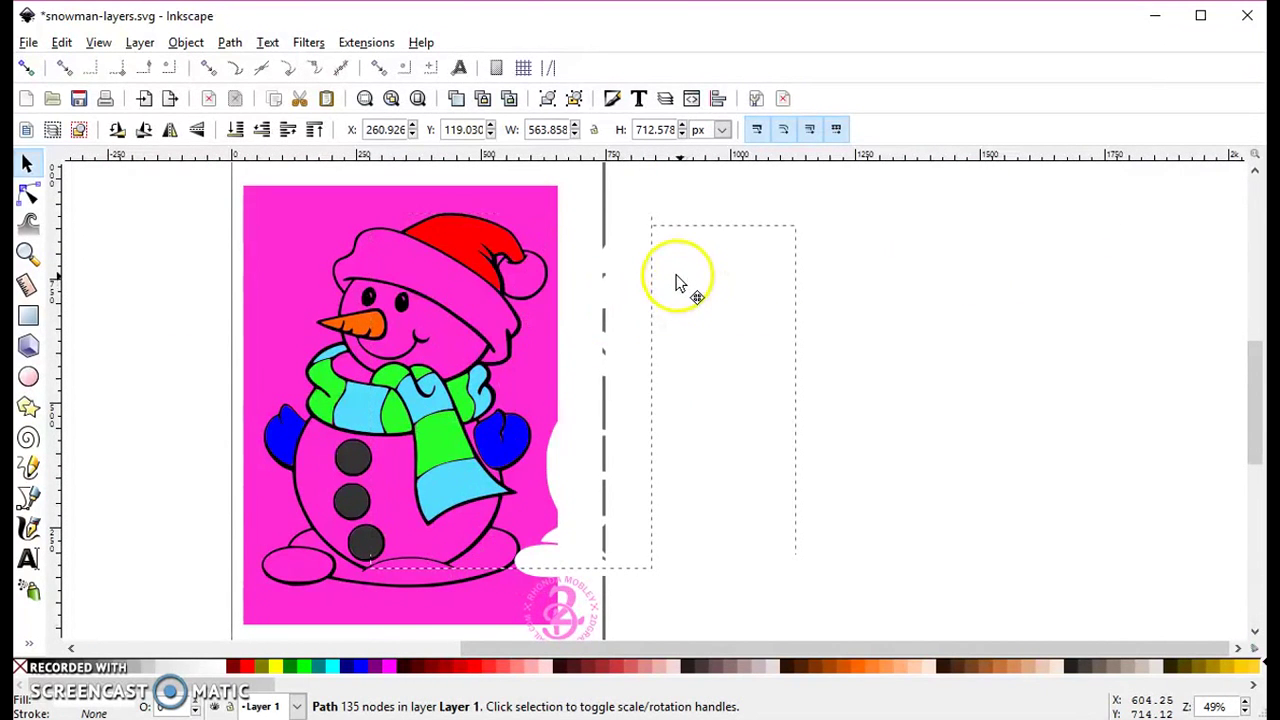
key("ctrl+z")
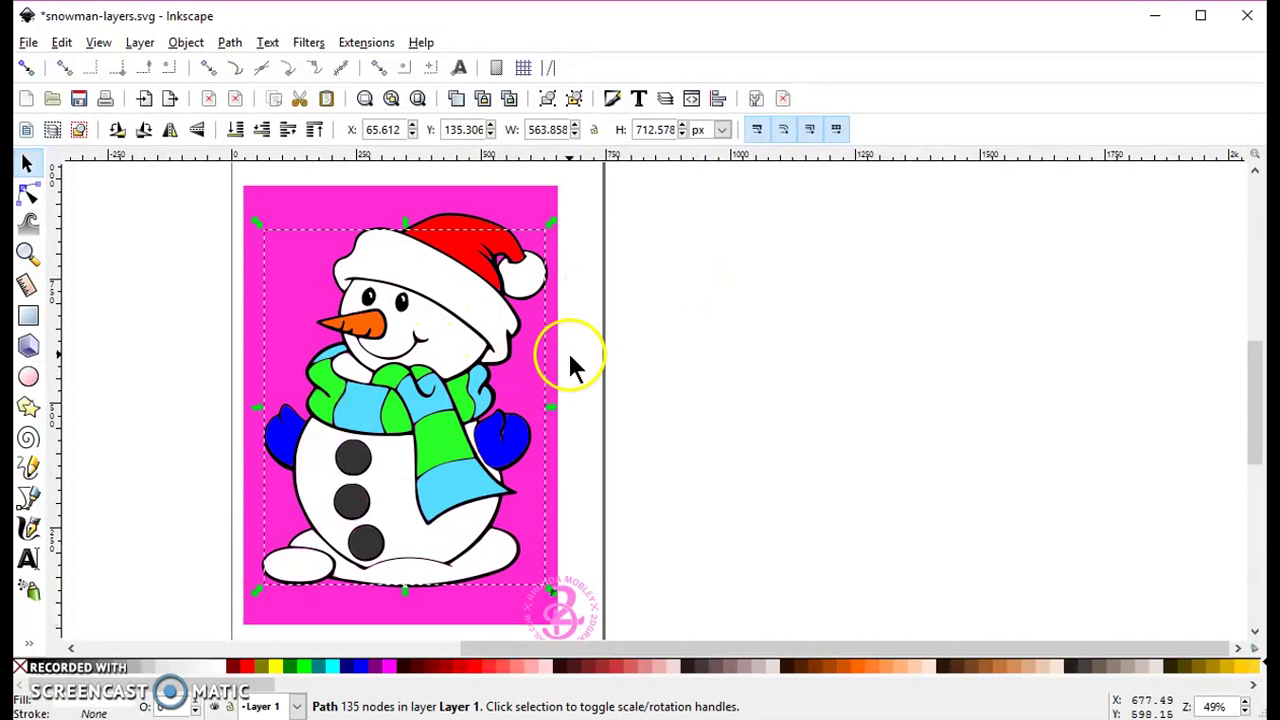
key("Escape")
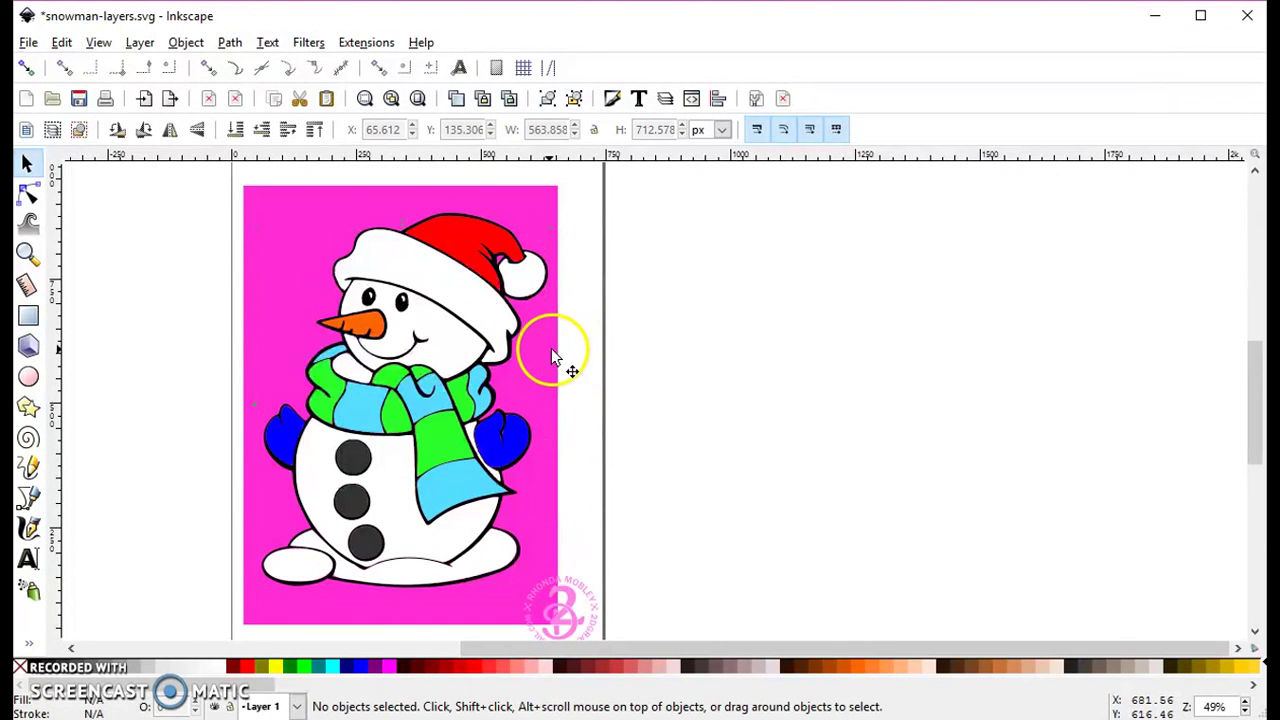
- Move the black outline path off the colored fills to the blank canvas just beyond the page's right edge
scroll(524, 335, "up", 1)
scroll(524, 335, "up", 3)
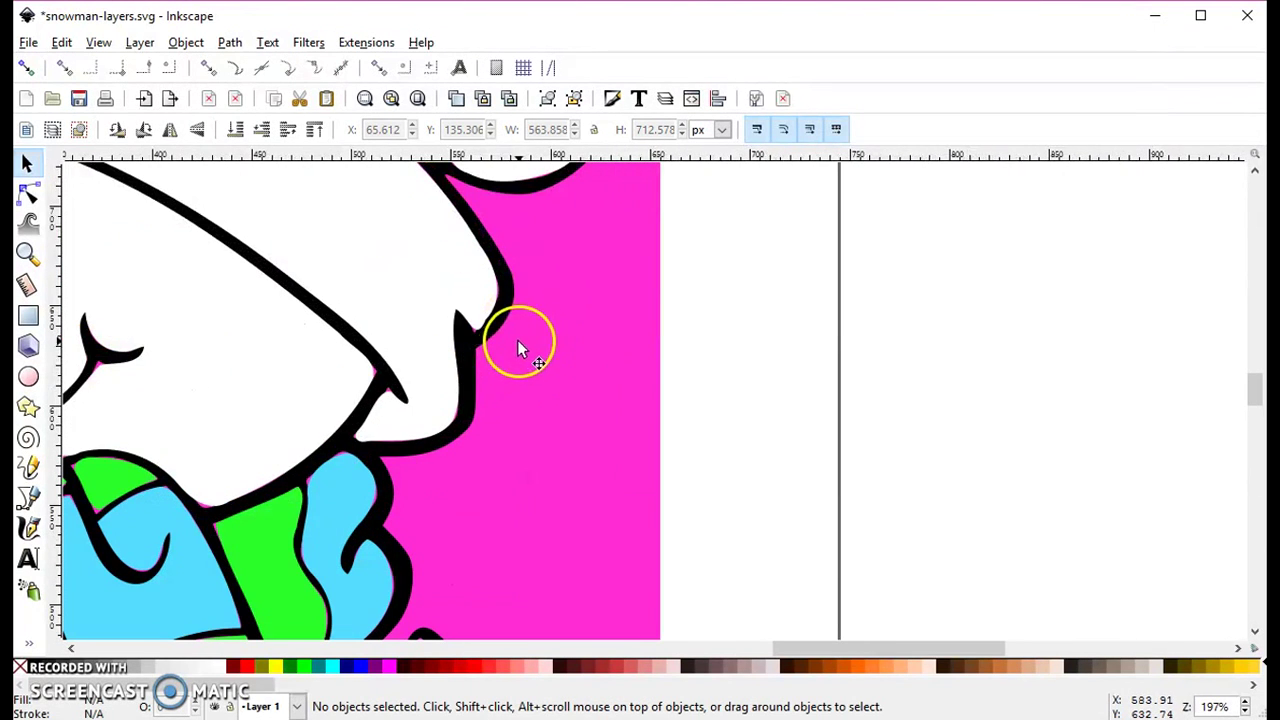
left_click(472, 432)
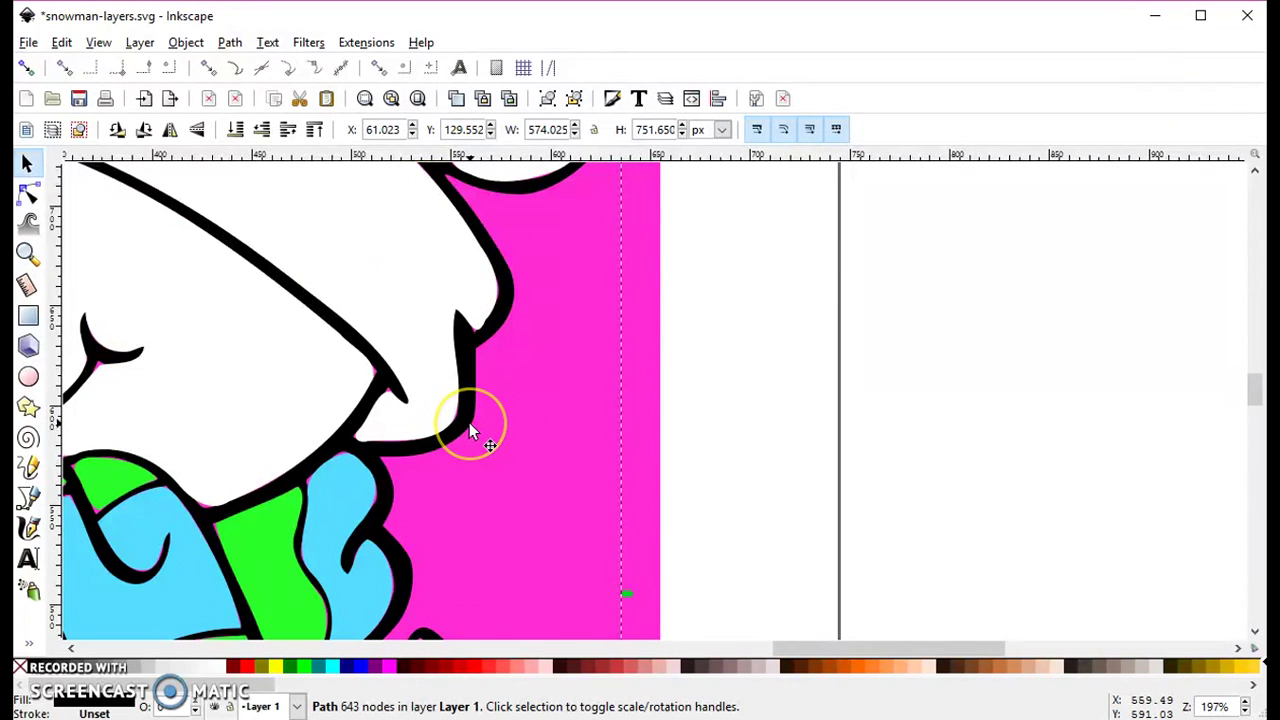
left_click_drag(472, 428, 1012, 396)
scroll(882, 376, "down", 1)
scroll(882, 376, "down", 3)
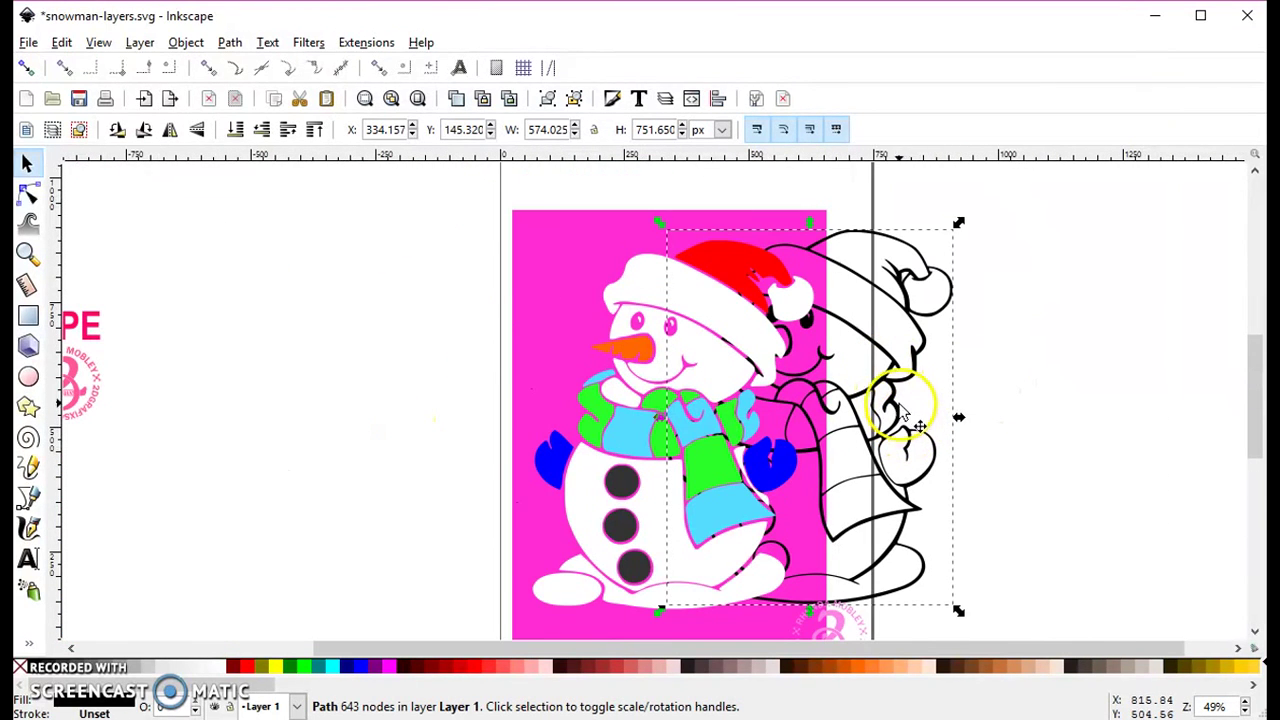
left_click_drag(893, 392, 721, 357)
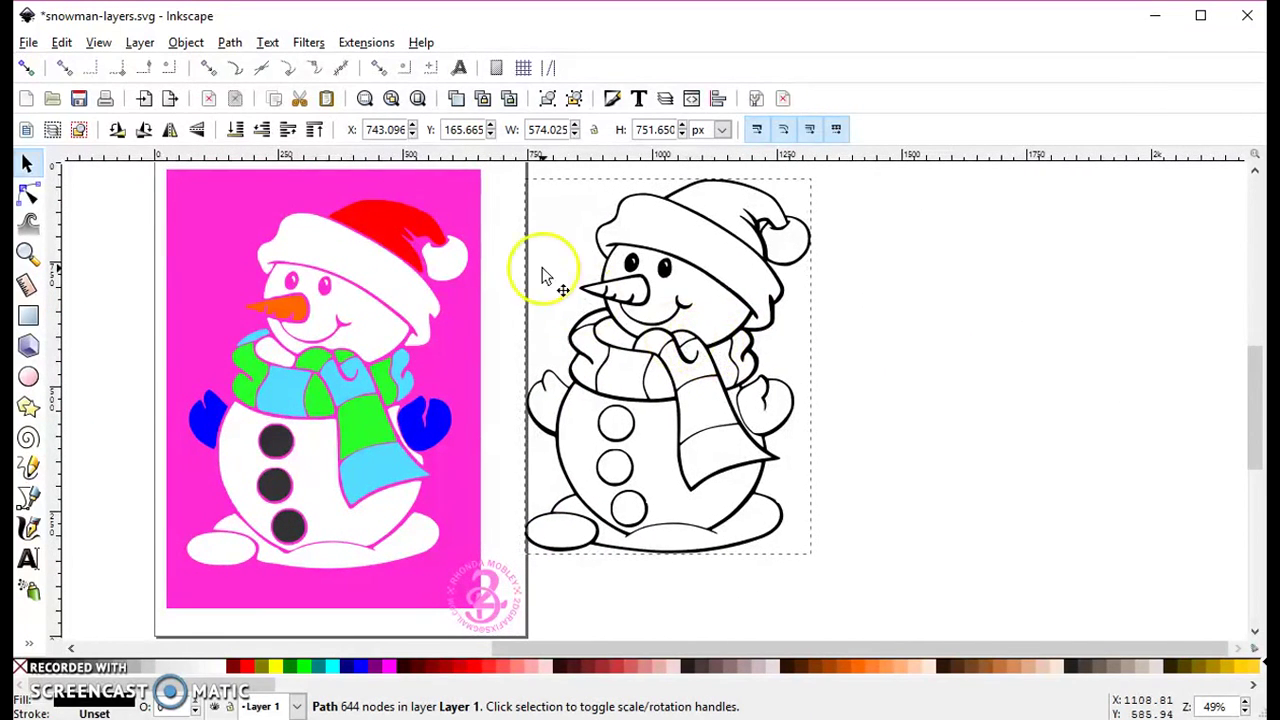
- Break the black outline apart into separate pieces and clear the selection
left_click(228, 43)
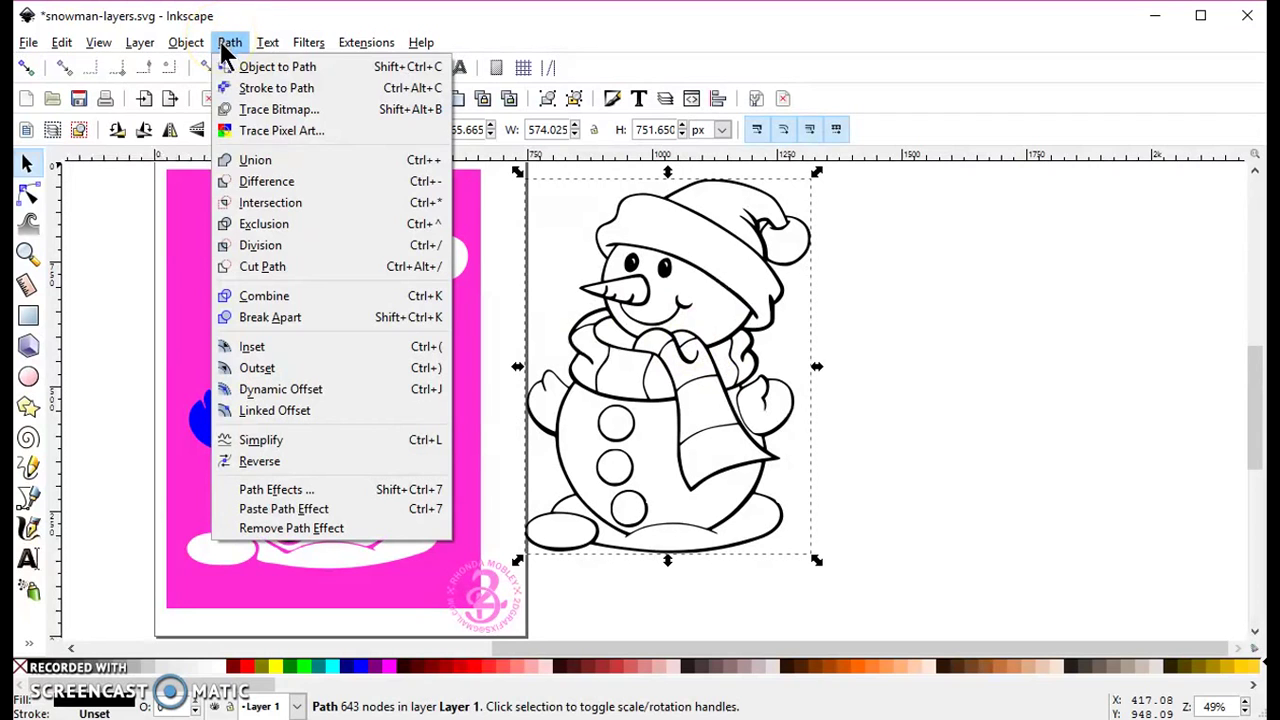
left_click(270, 317)
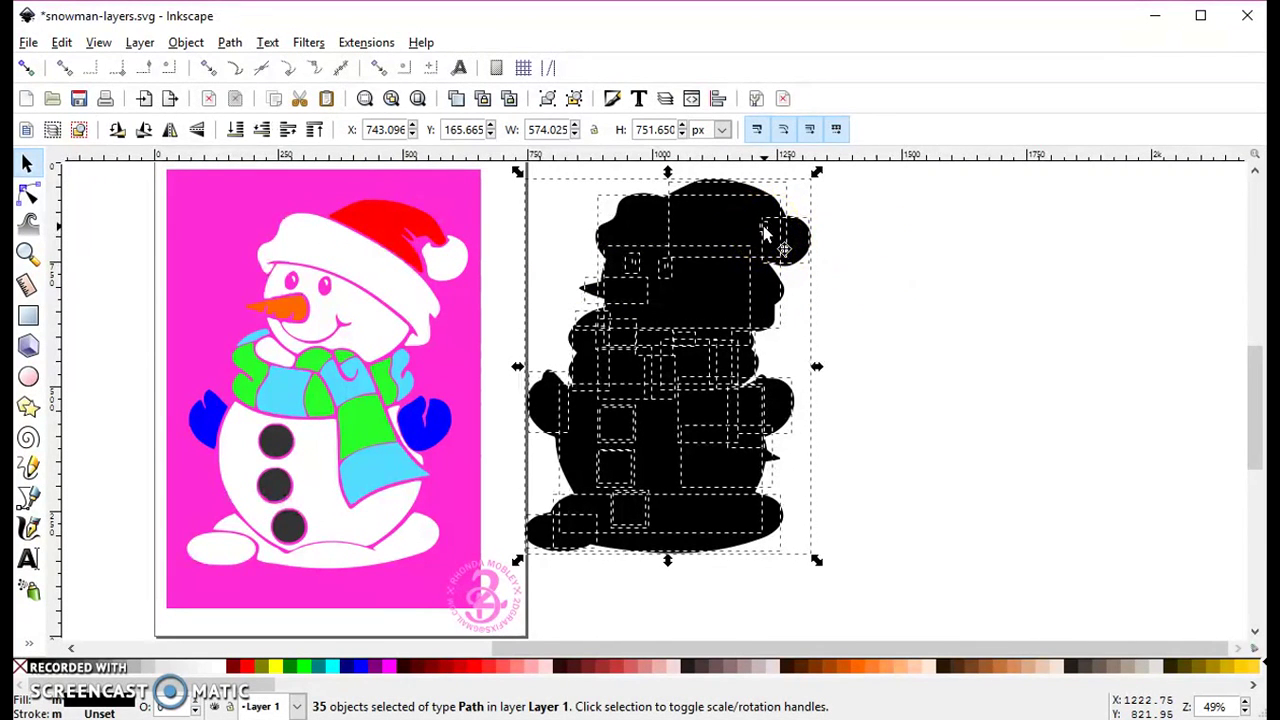
left_click(79, 129)
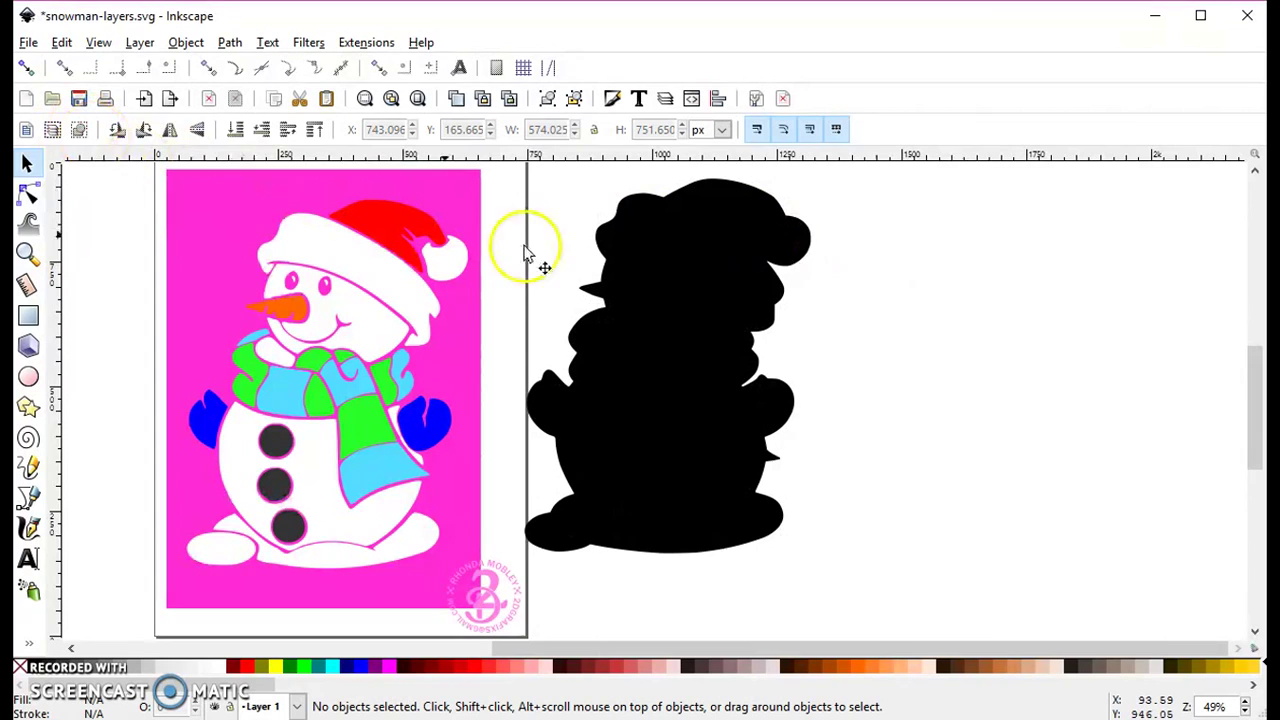
- Color the small triangular gap piece near the hat's tip light orange and place a duplicate of it beside the silhouette
left_click(764, 228)
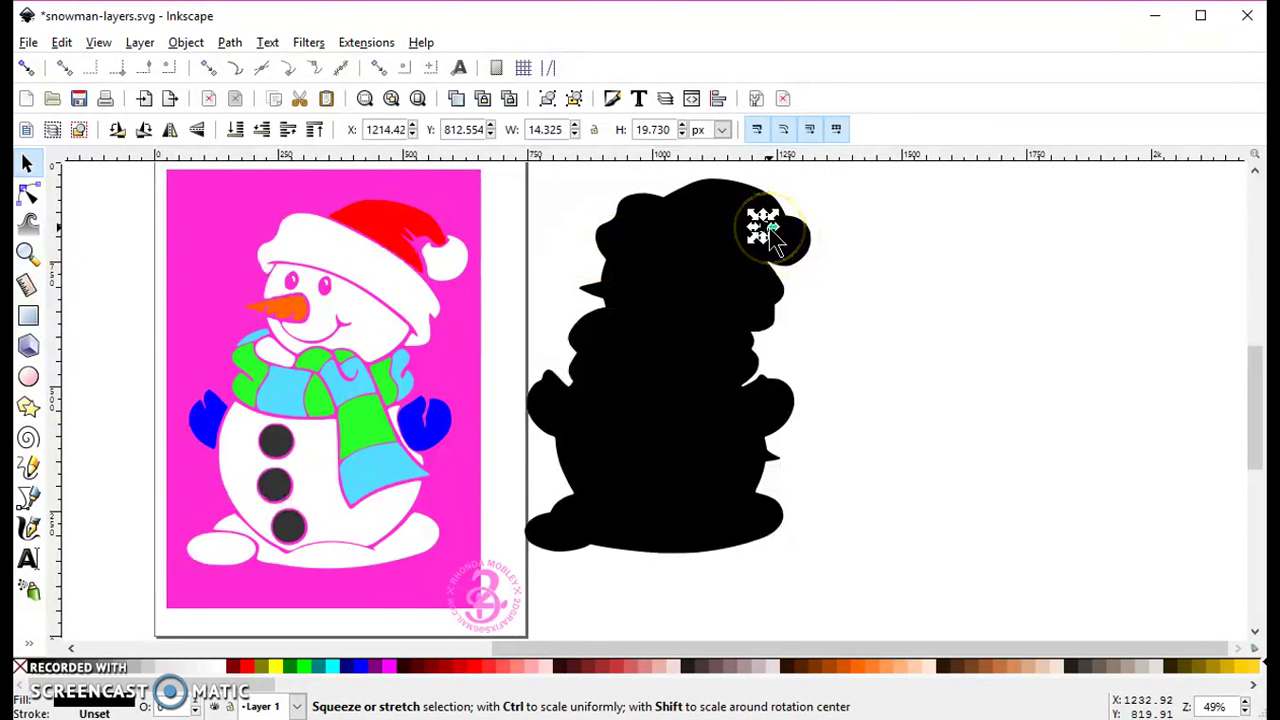
left_click(879, 658)
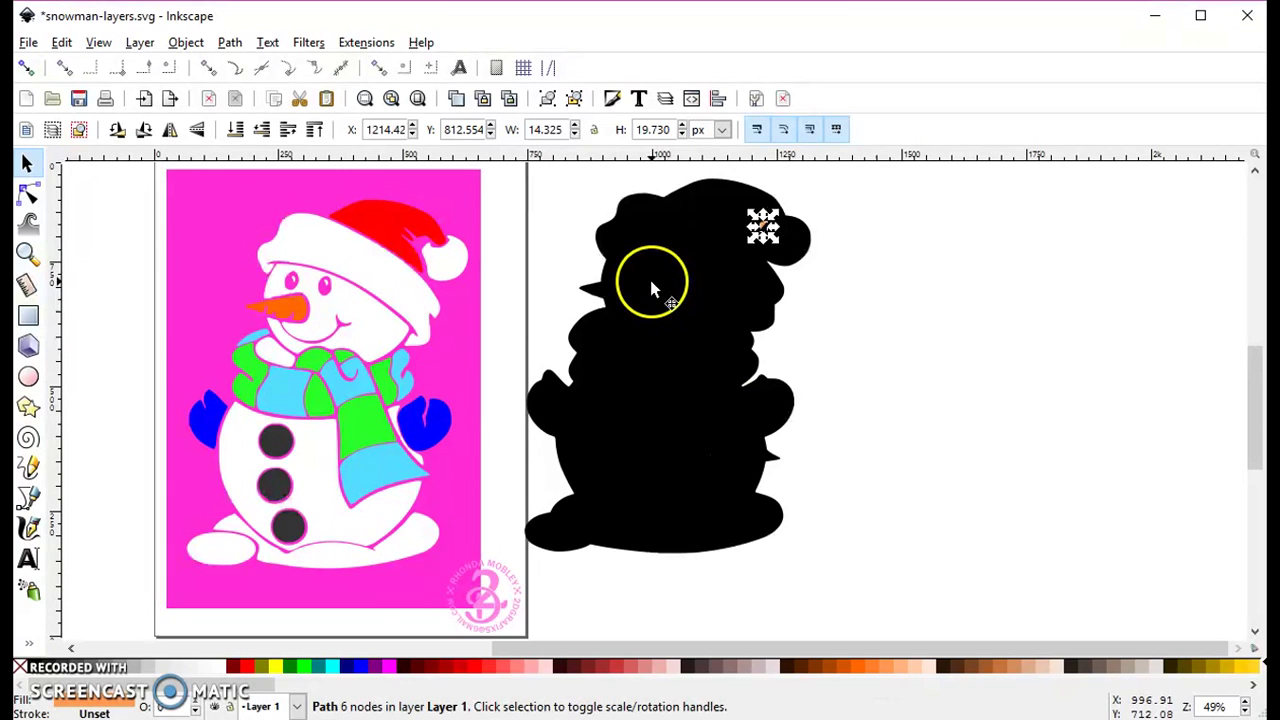
left_click(764, 229)
left_click_drag(764, 229, 866, 229)
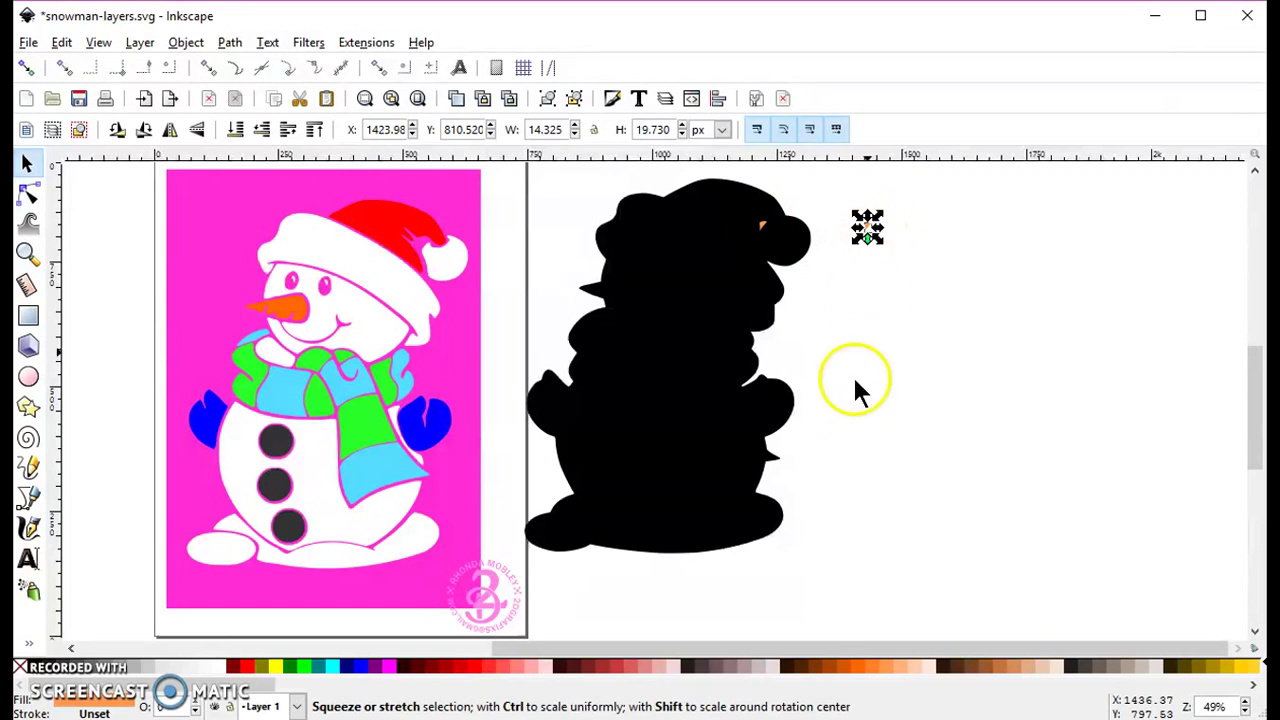
- Union all the broken-apart silhouette pieces into one solid shape and align it beneath the colored fills
left_click_drag(850, 600, 514, 162)
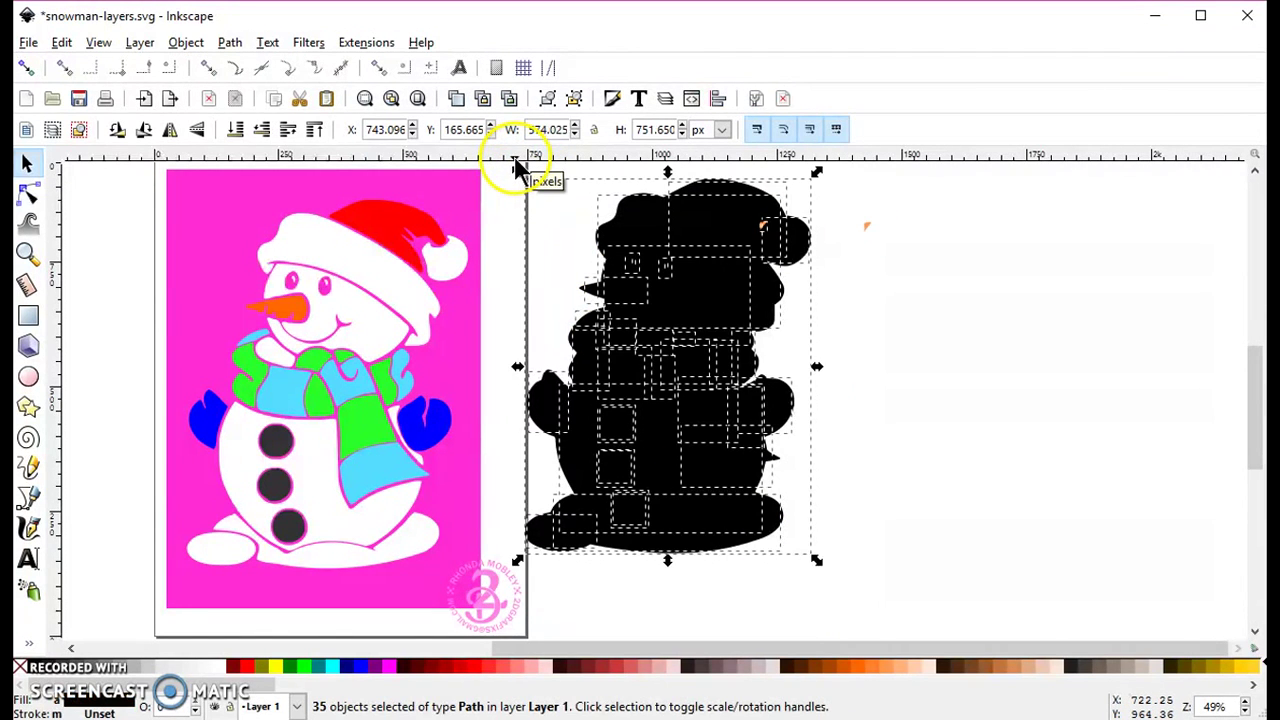
left_click(230, 42)
left_click(279, 164)
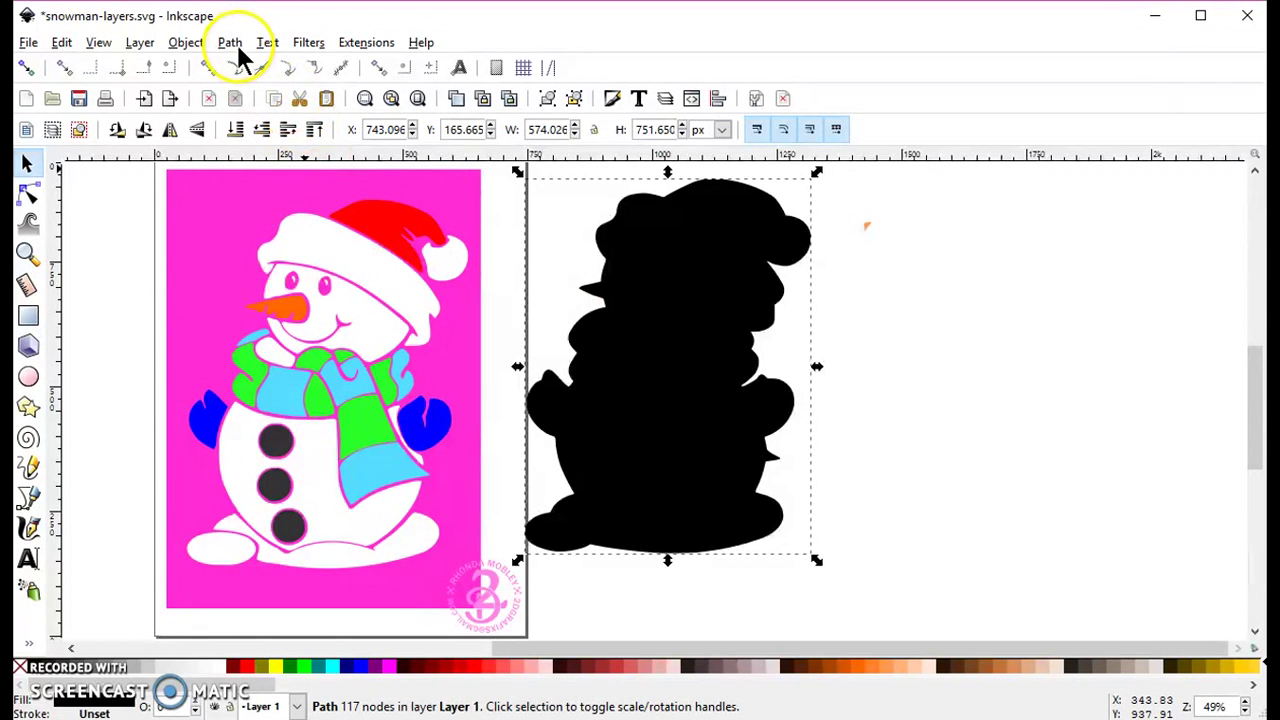
left_click_drag(655, 300, 334, 311)
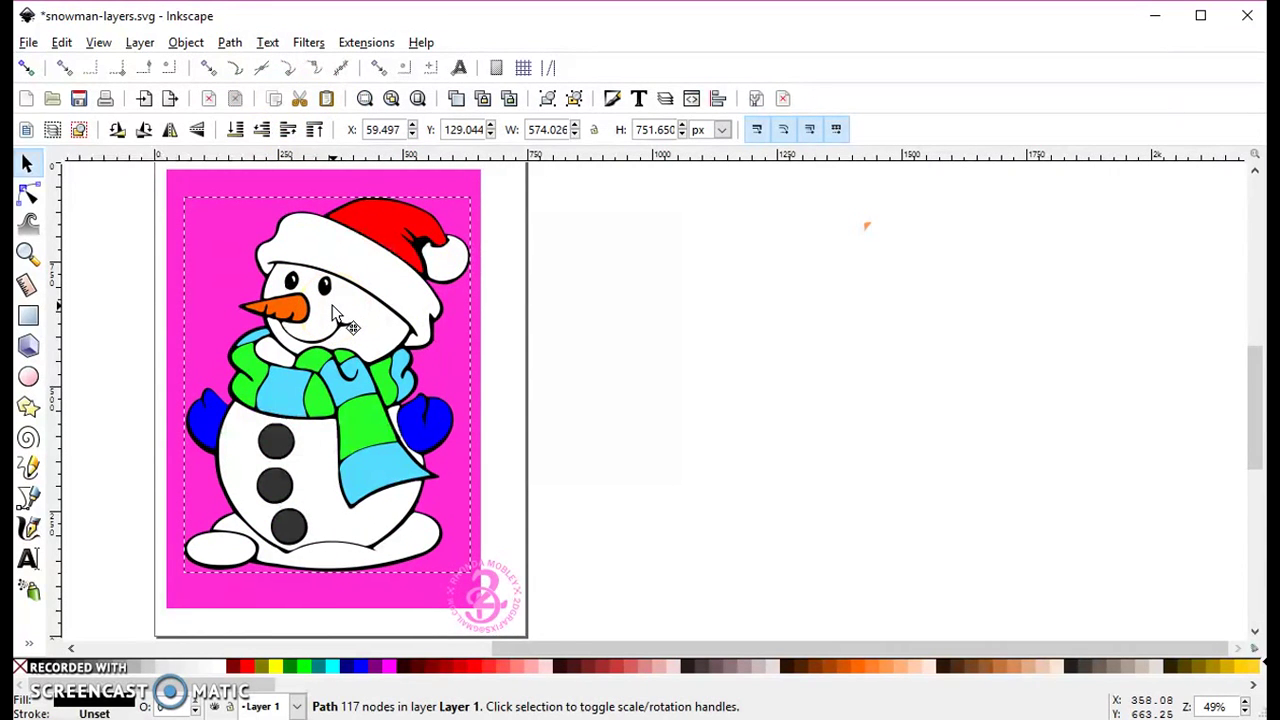
- Position the light orange triangle in the gap between the hat's folded tip and the pom-pom
left_click_drag(935, 260, 413, 242)
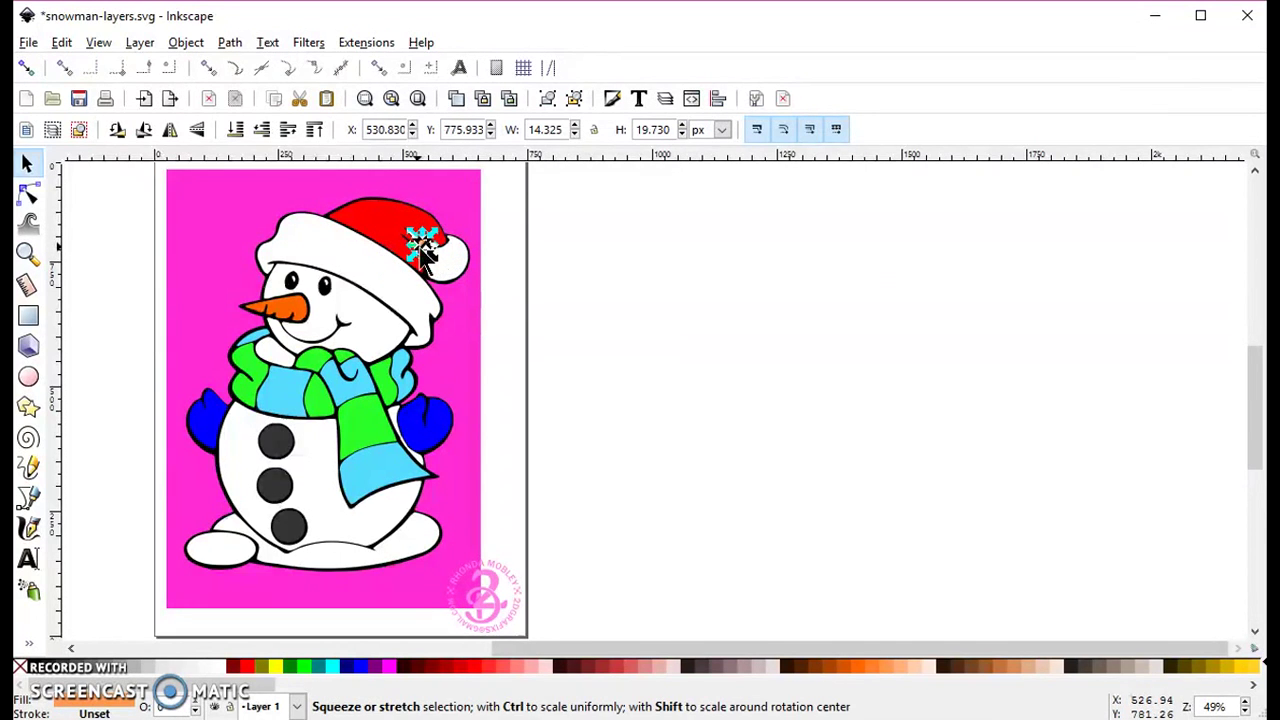
scroll(414, 244, "up", 5)
scroll(421, 246, "up", 2)
left_click(434, 251)
left_click_drag(462, 256, 463, 253)
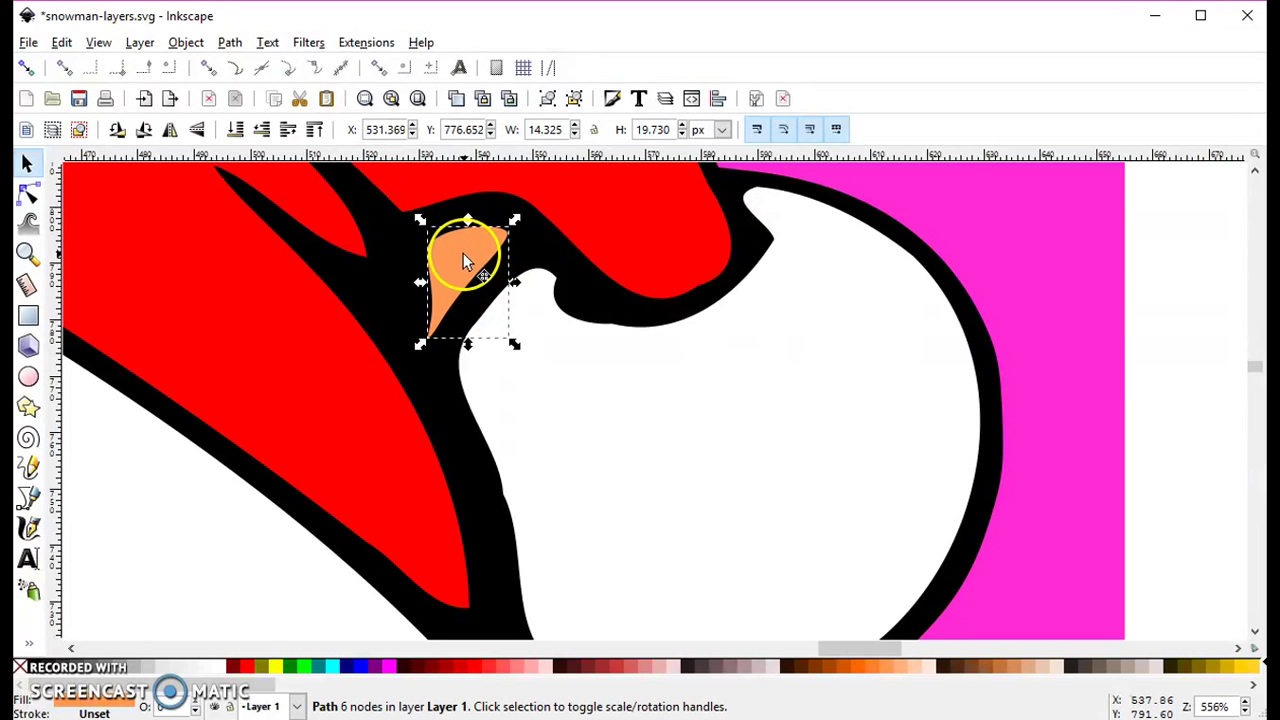
- Subtract the light orange triangle from the black silhouette with Difference to cut the gap open
left_click(384, 288, "shift")
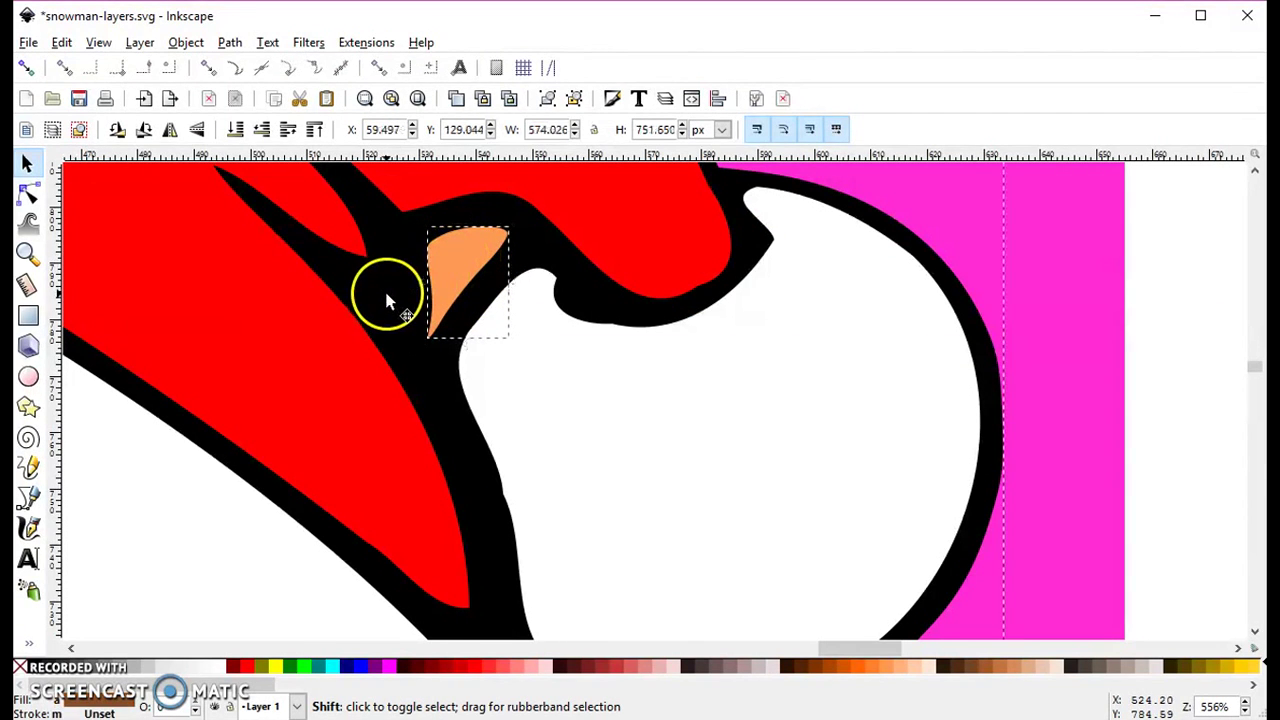
left_click(230, 42)
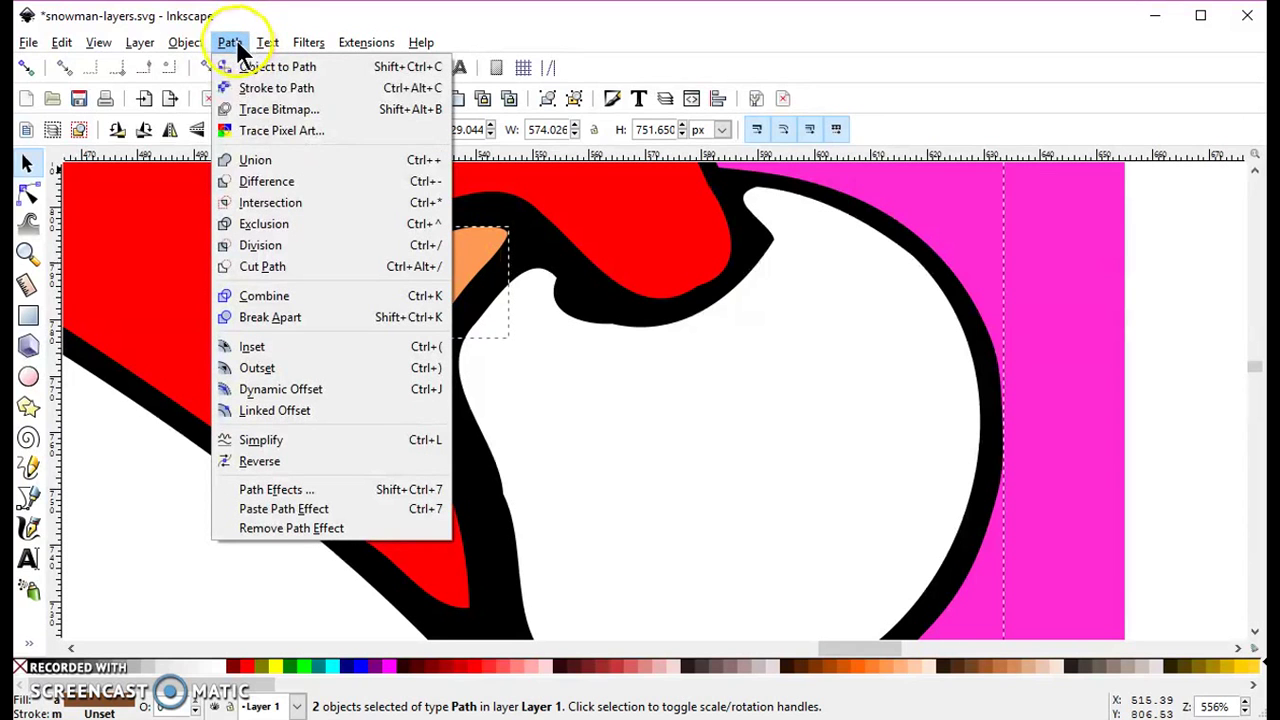
left_click(320, 180)
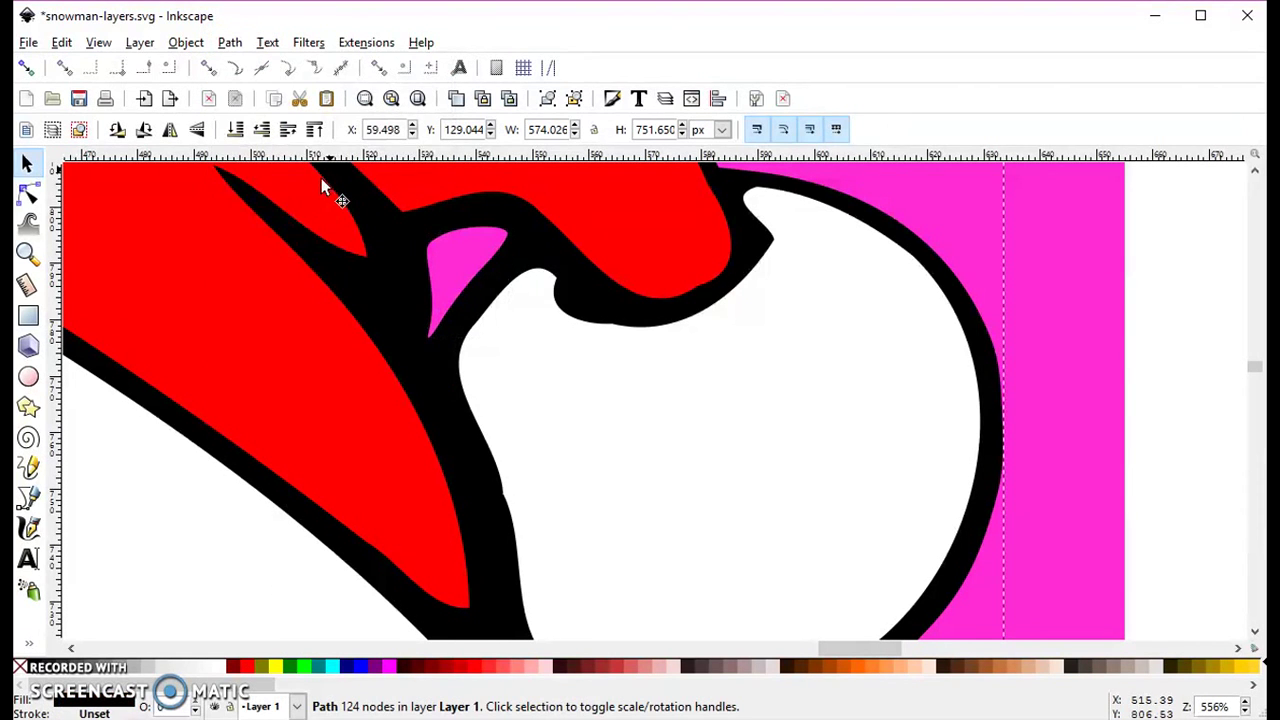
- Move the pink backdrop rectangle away from the snowman and delete it
scroll(388, 305, "down", 6, "ctrl")
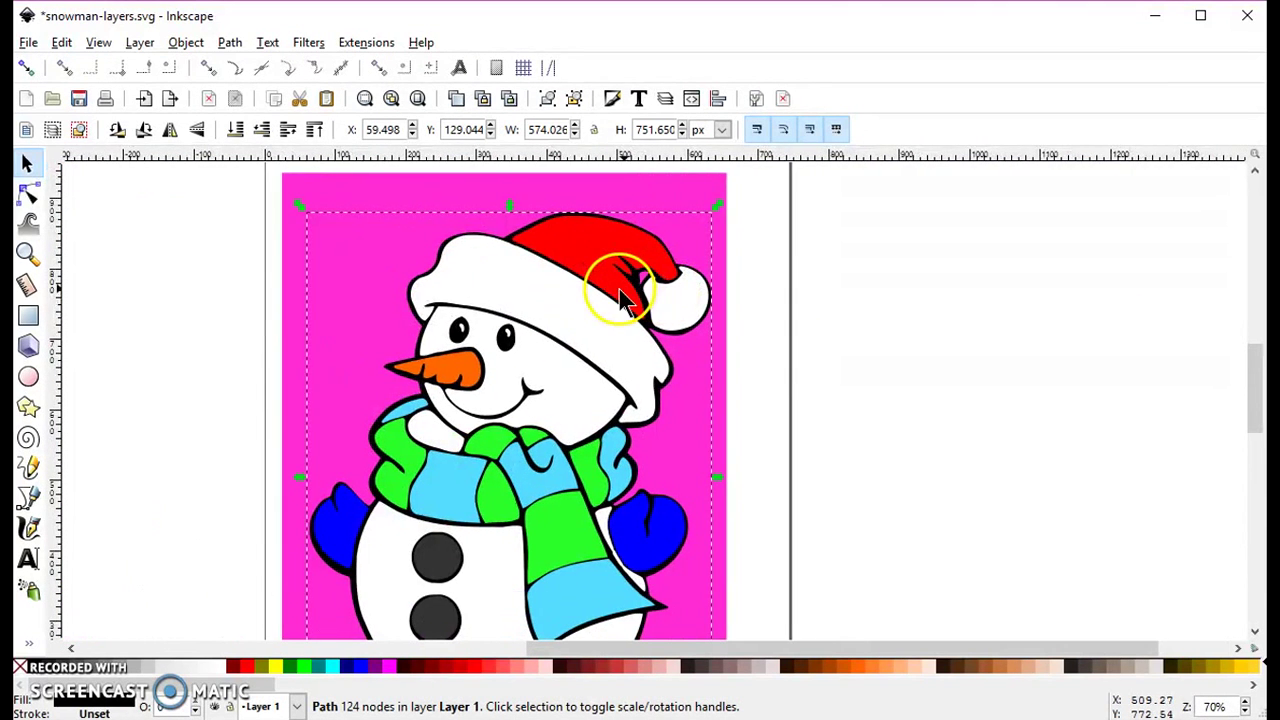
scroll(570, 305, "down", 2, "ctrl")
scroll(561, 305, "up", 2, "ctrl")
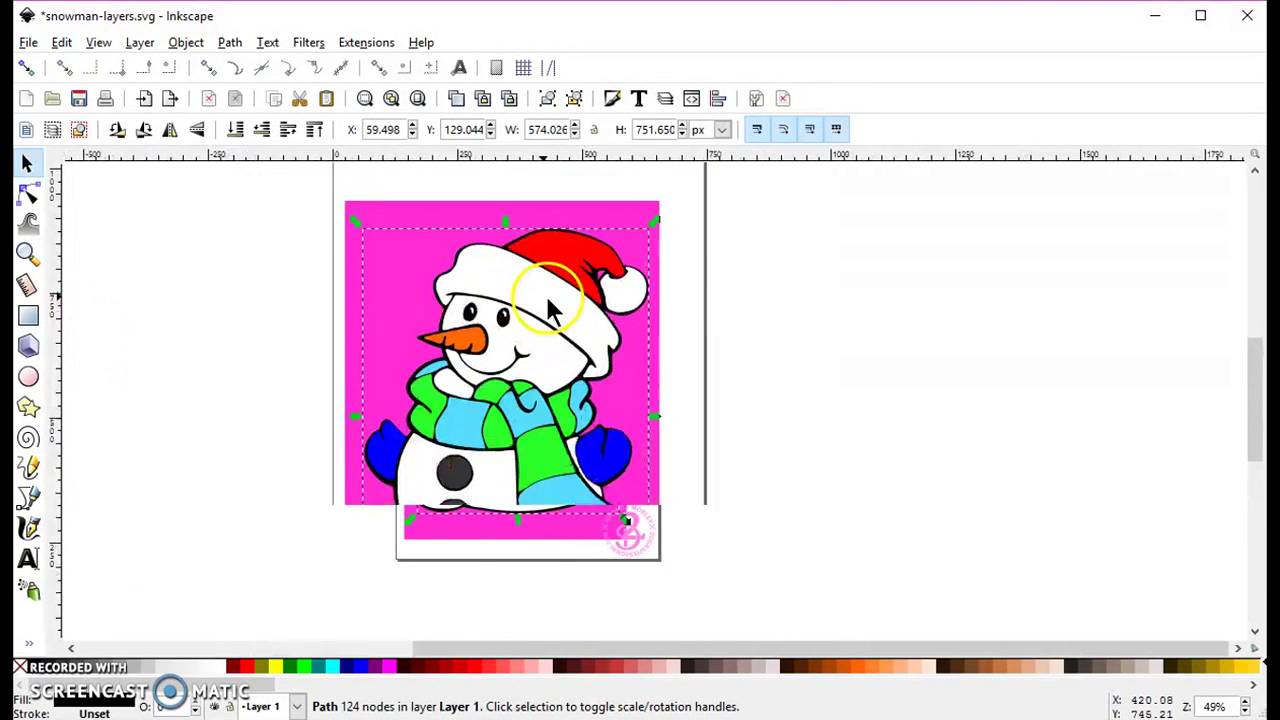
scroll(544, 294, "down", 1, "ctrl")
left_click(771, 186)
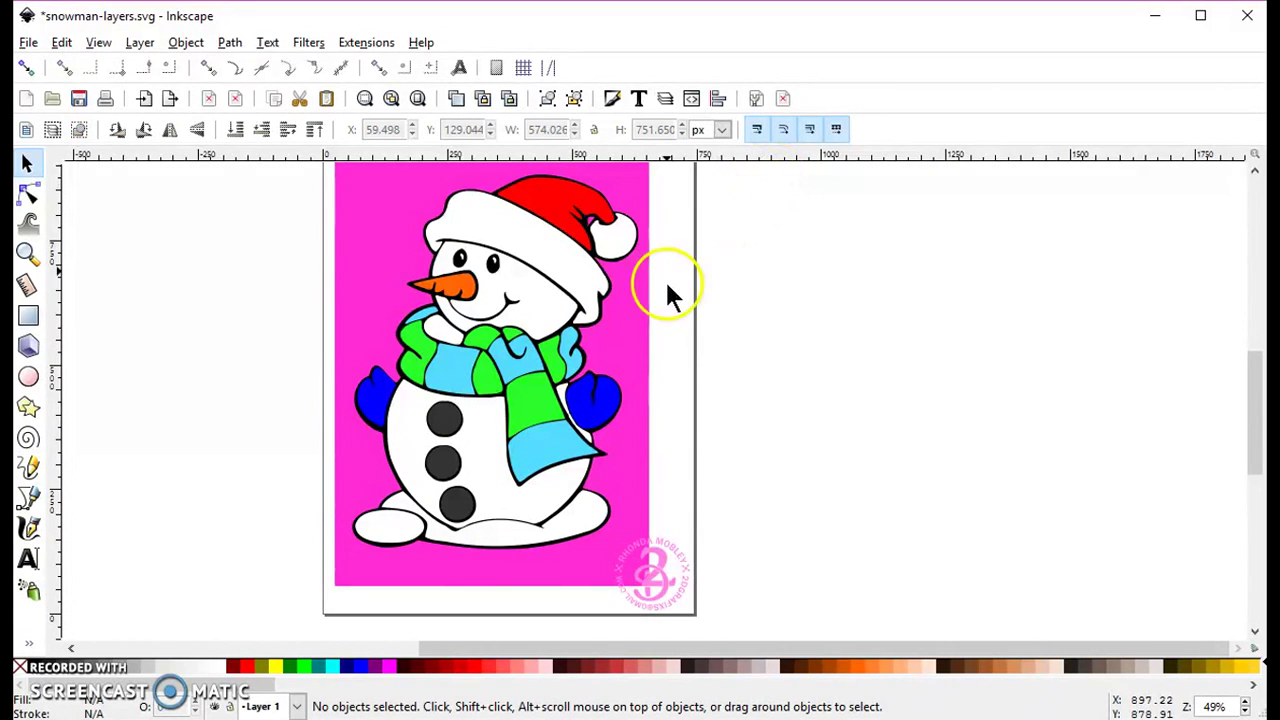
left_click(640, 315)
left_click_drag(628, 316, 1056, 350)
key("Delete")
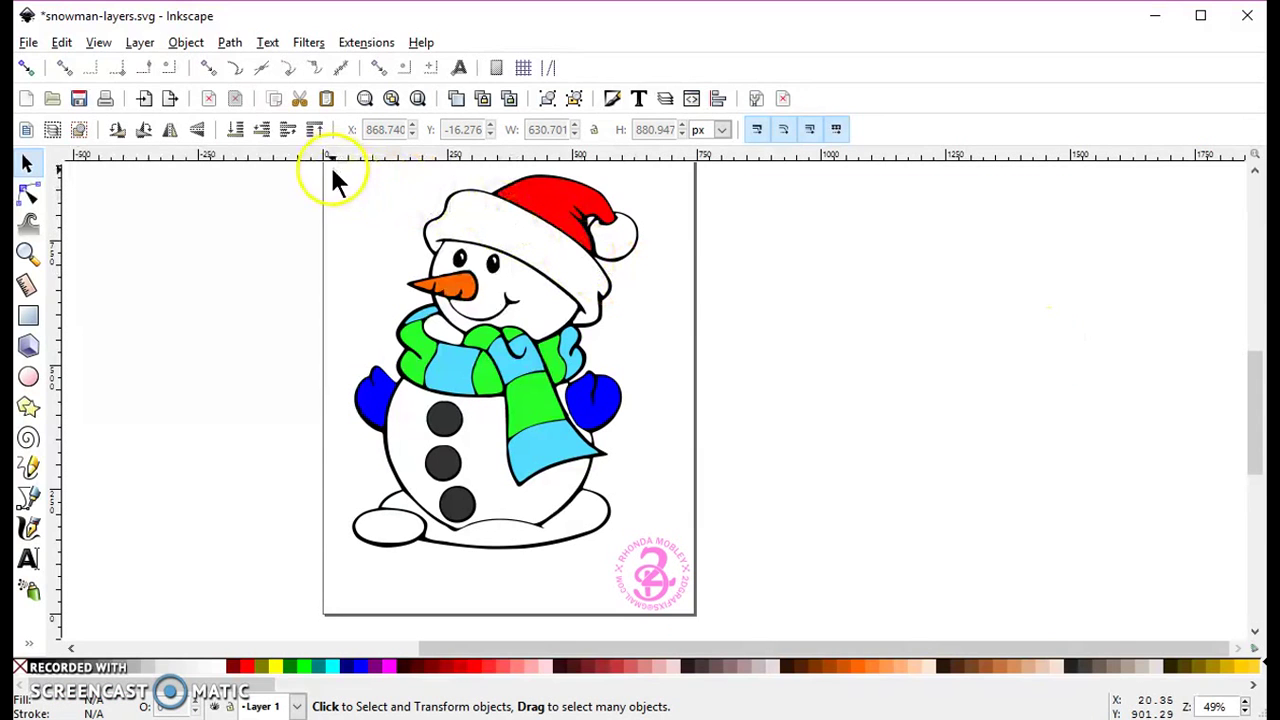
- Select all the snowman's paths without the watermark, group them, and clear the selection
left_click_drag(331, 163, 669, 590)
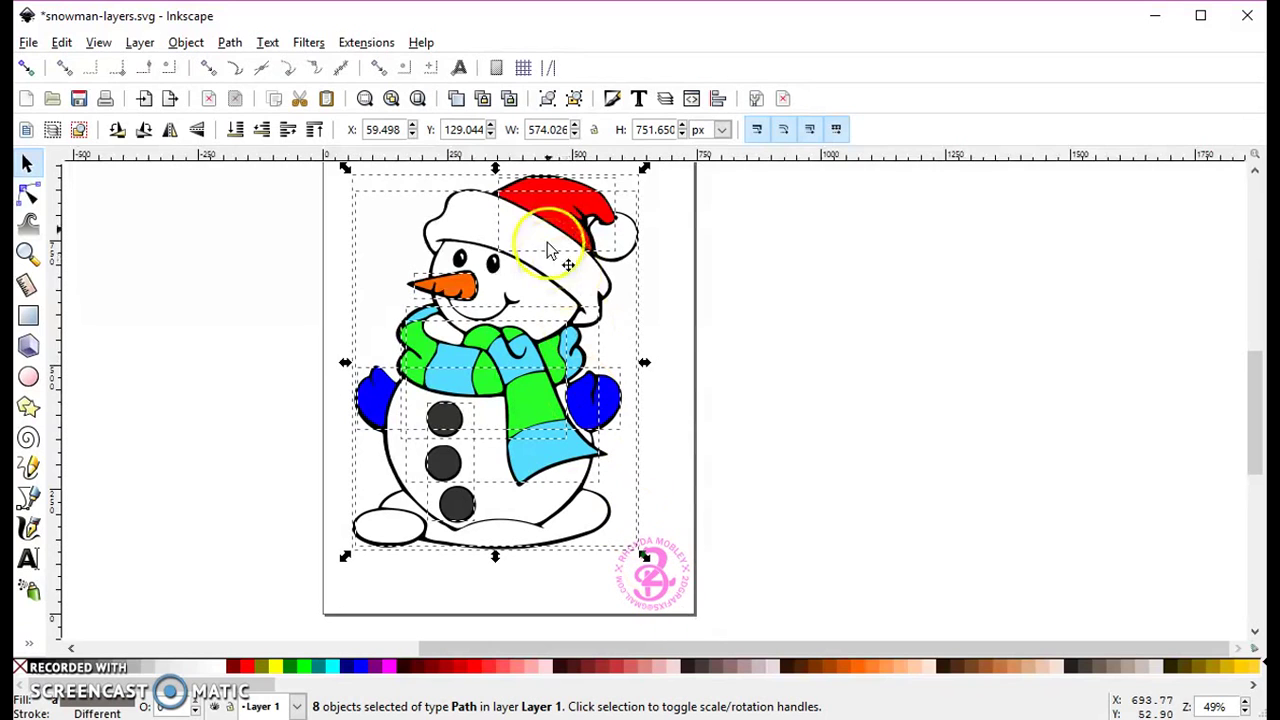
left_click(549, 99)
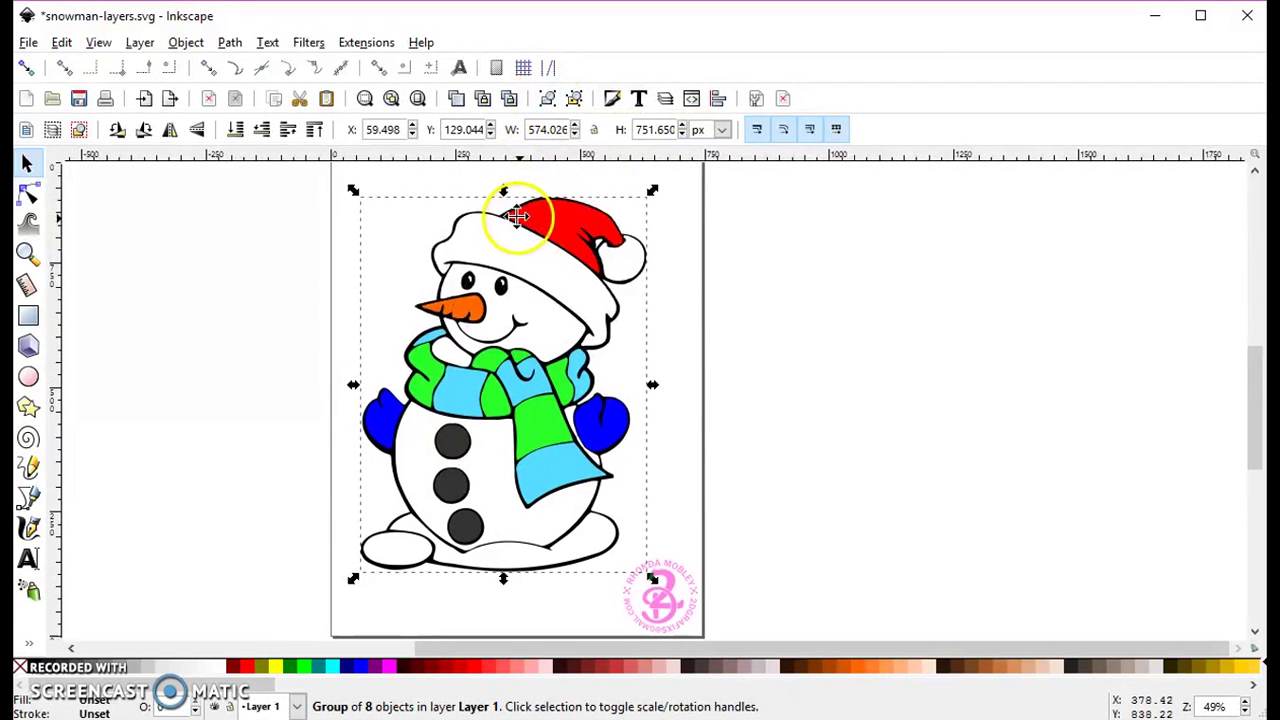
scroll(512, 210, "up", 1)
scroll(566, 300, "down", 1)
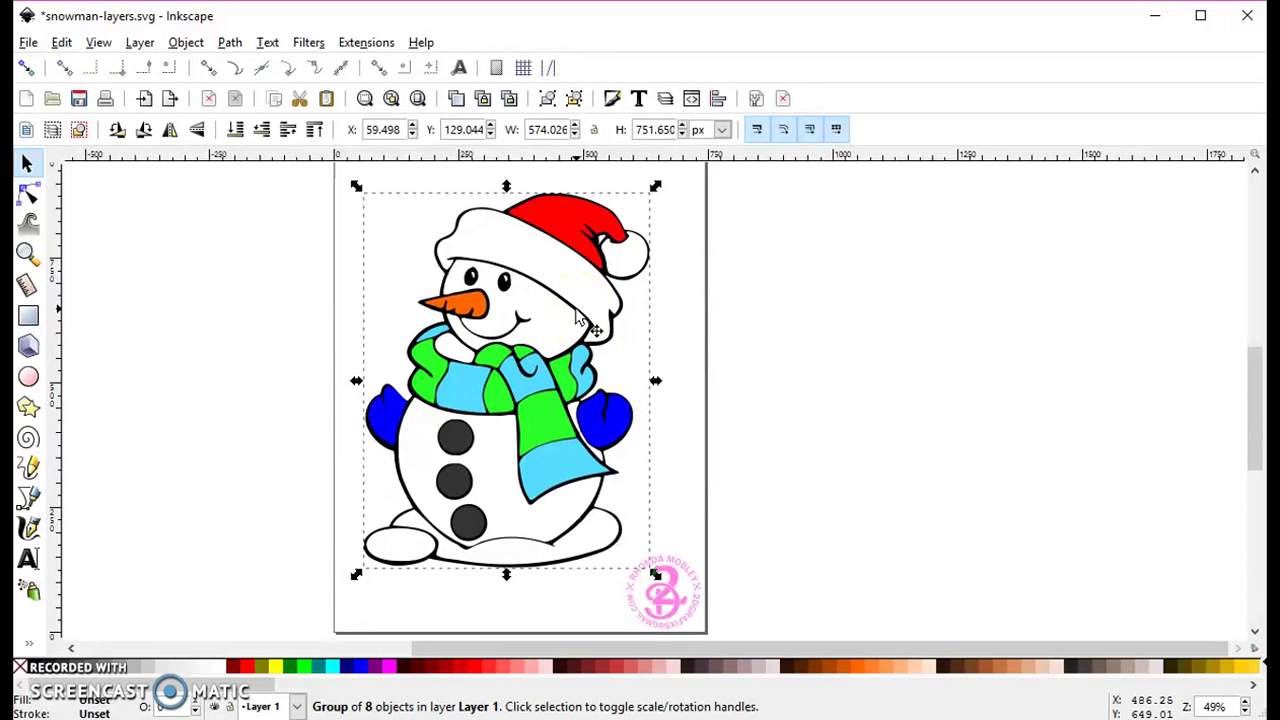
left_click(725, 276)
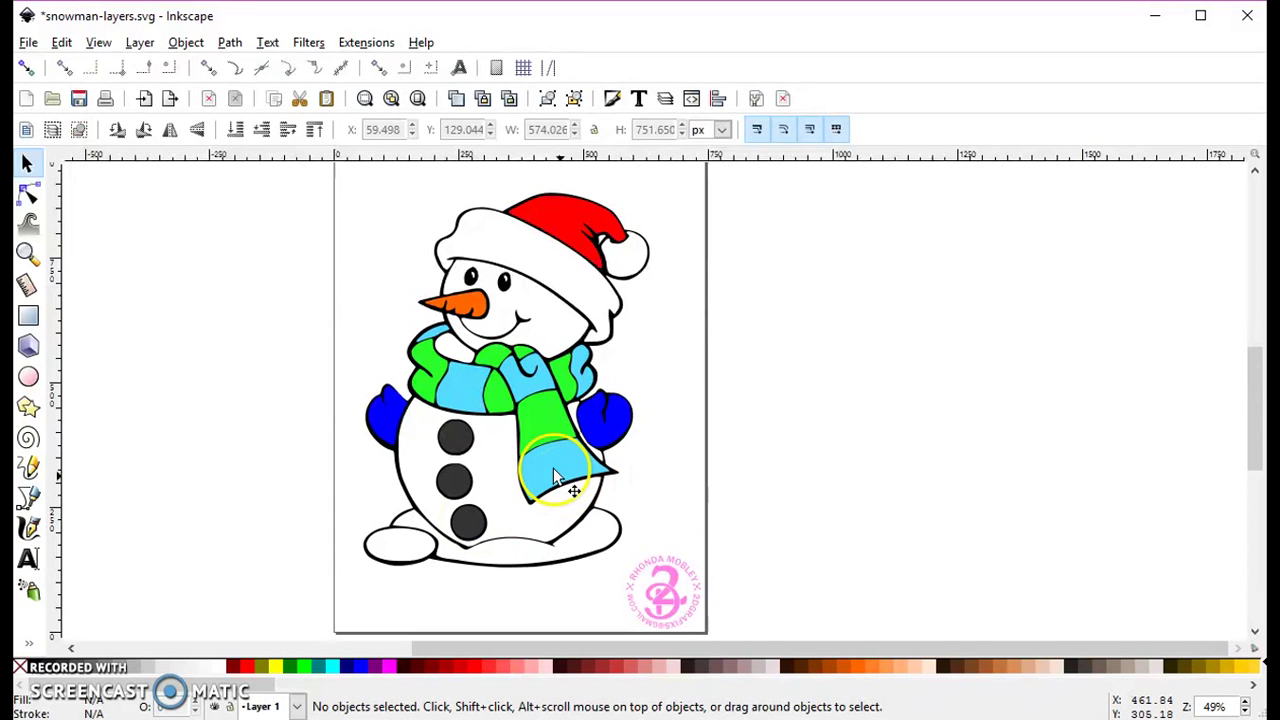
- Open the Save As dialog for the snowman drawing and bring up the choice of file types
left_click(28, 43)
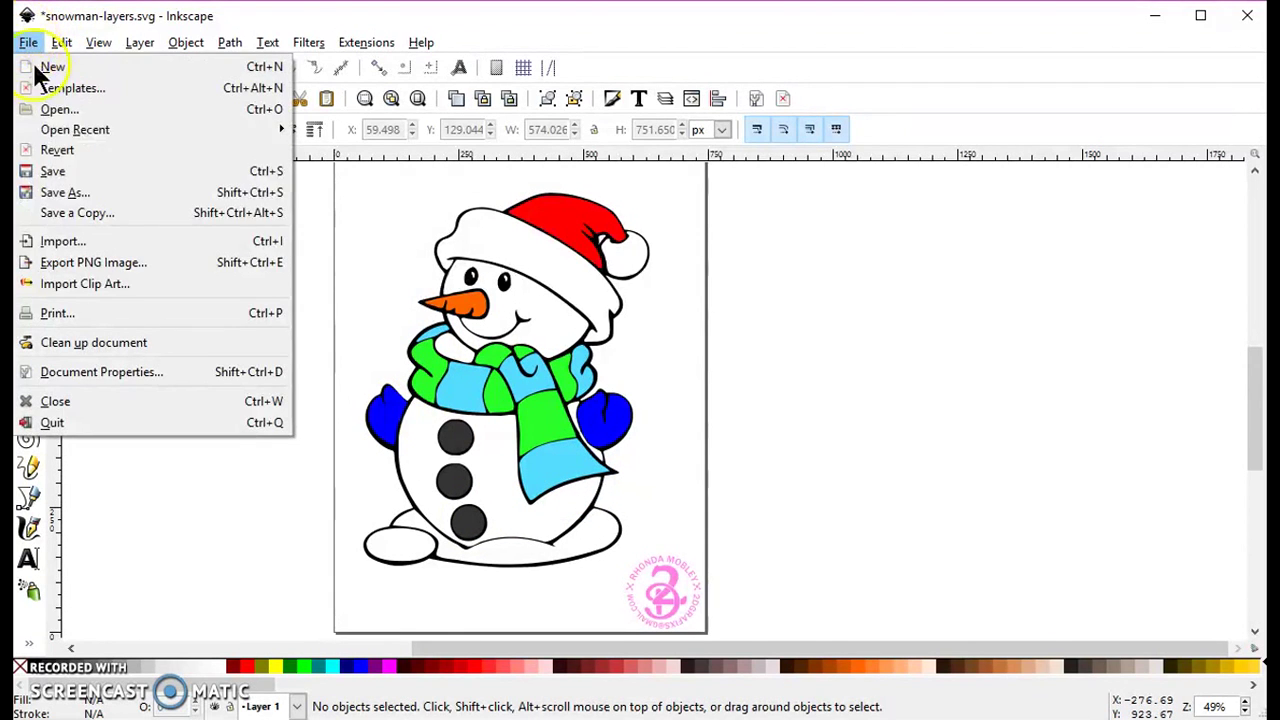
left_click(98, 186)
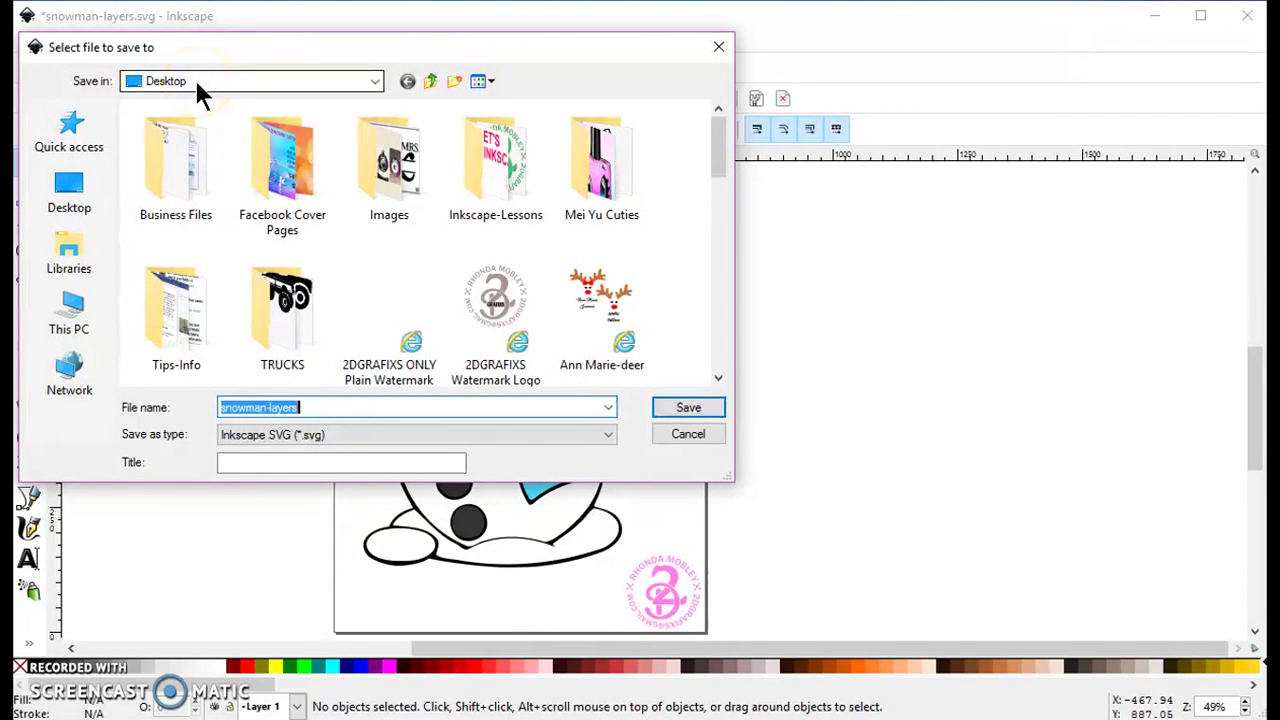
left_click(285, 410)
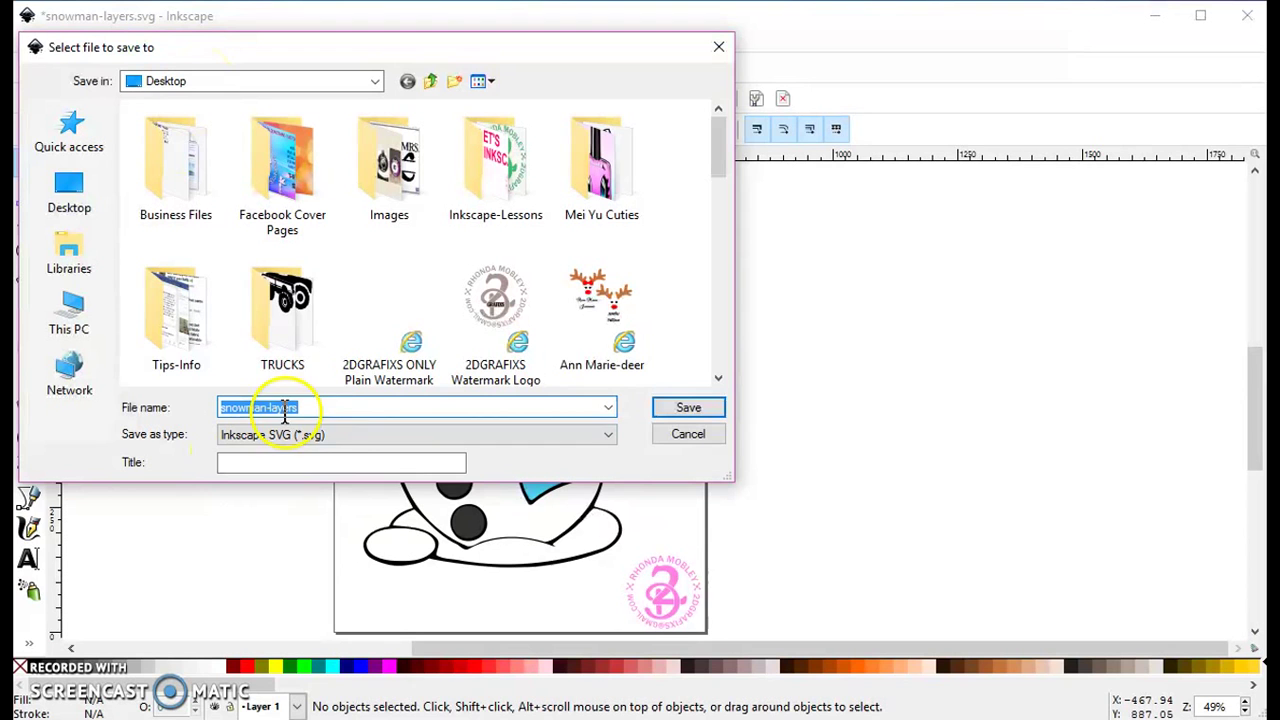
left_click(345, 435)
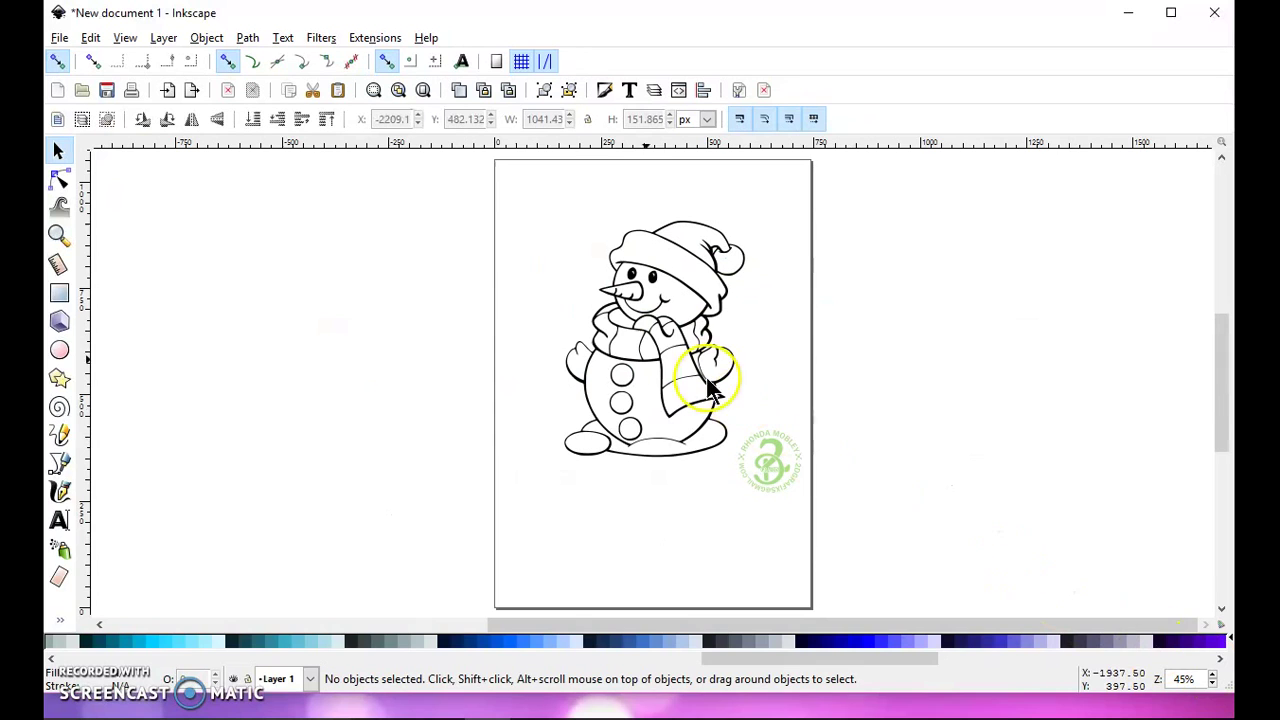
- Fill alternate scarf stripes dark blue with the Paint Bucket, unioning each new fill with the selection into a single path
scroll(648, 340, "up", 1, "ctrl")
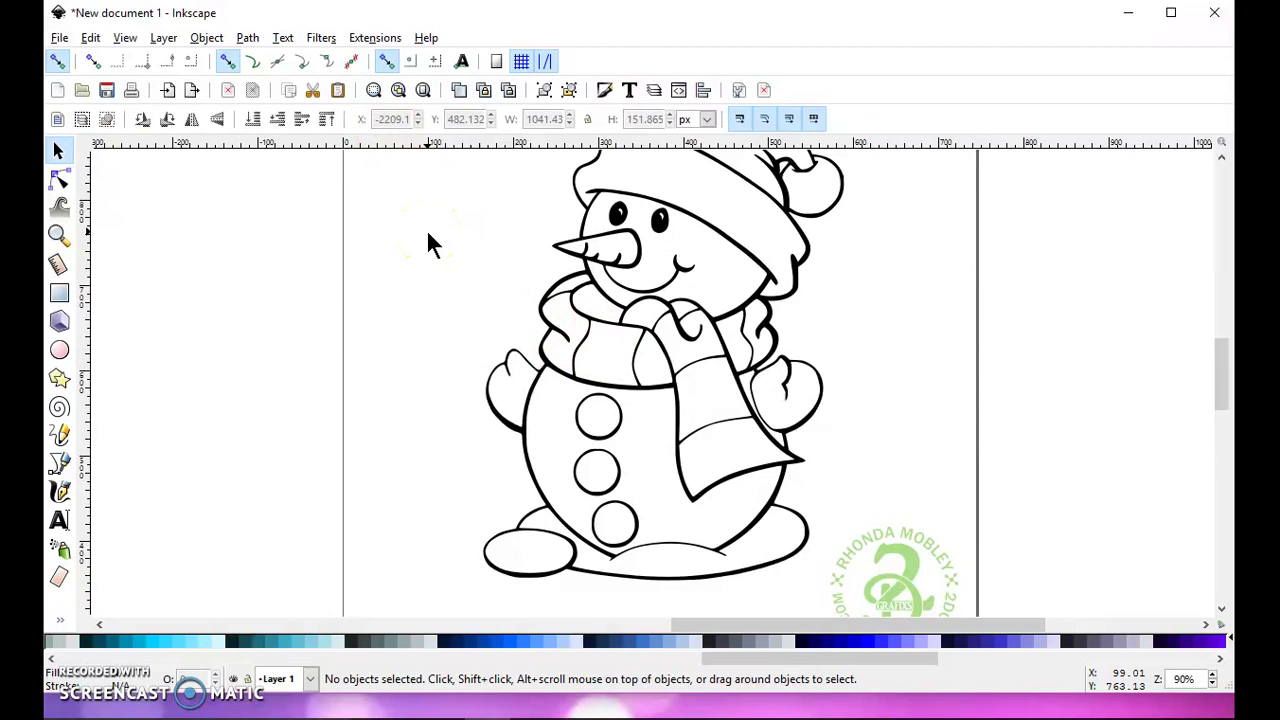
key("u")
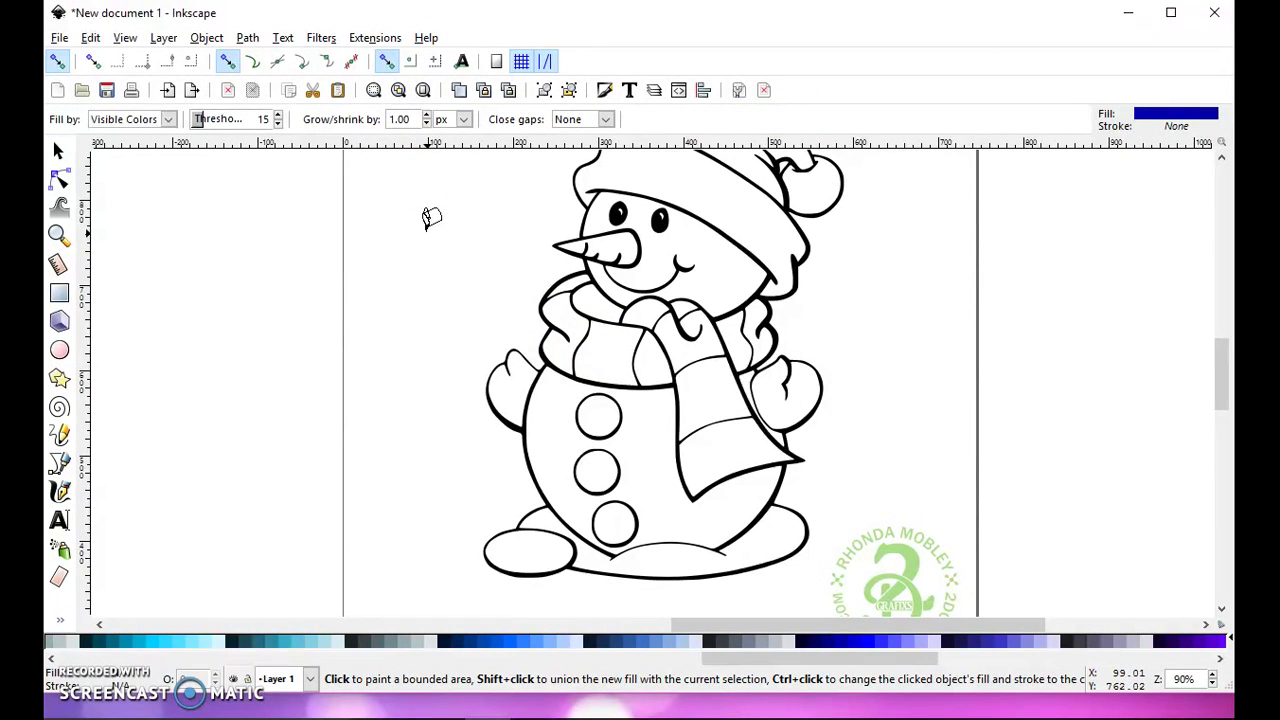
left_click(734, 448)
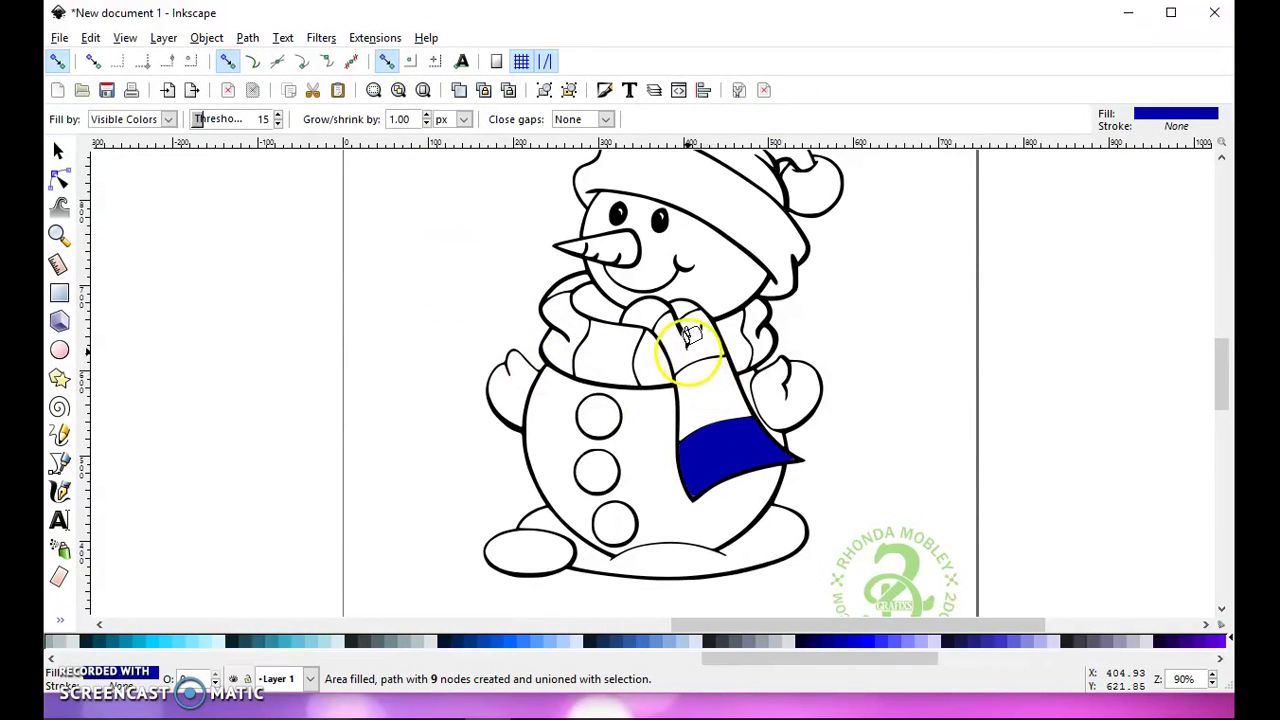
left_click(688, 335)
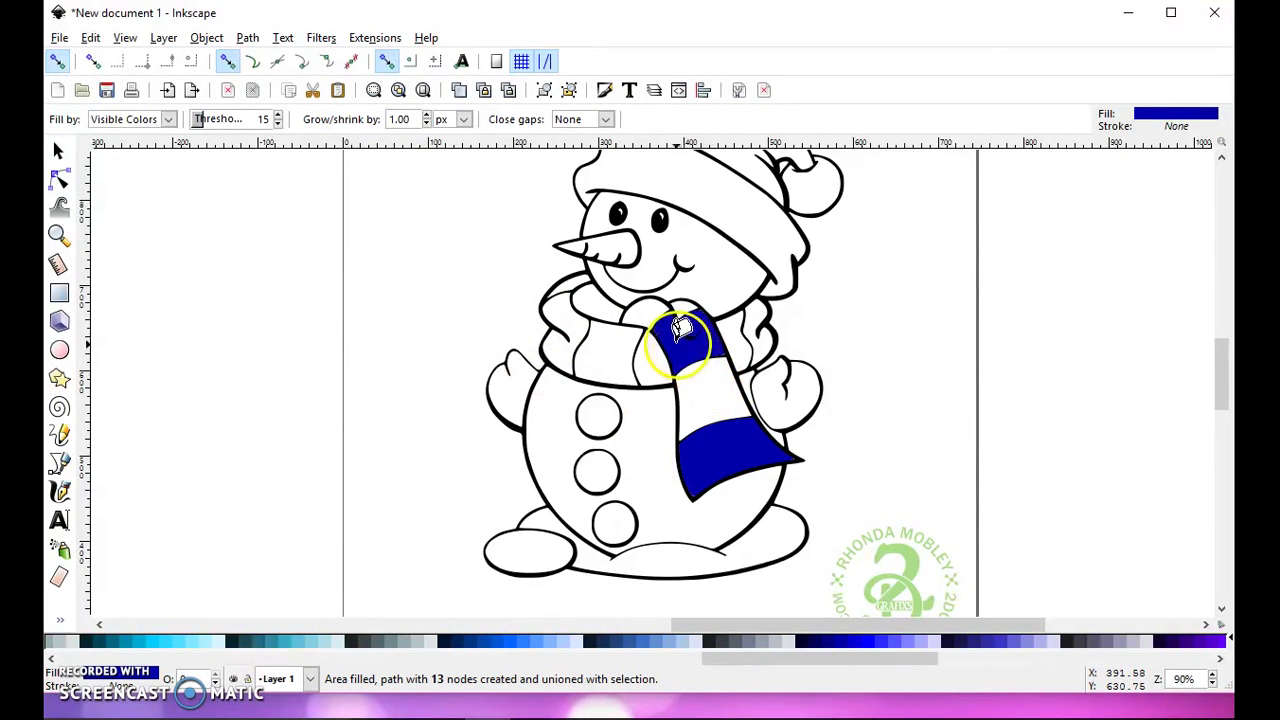
left_click(762, 310)
left_click(578, 285)
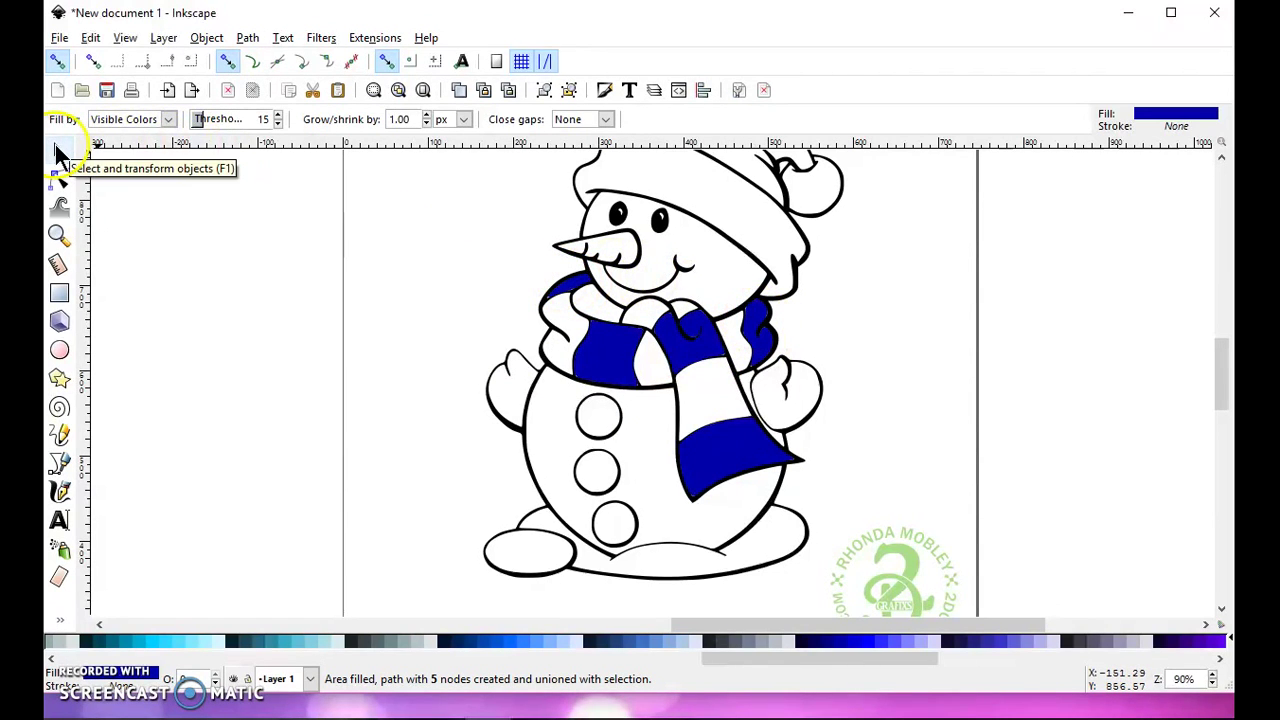
- Move the combined dark blue scarf stripes out beside the snowman as one object and delete them
left_click(57, 151)
left_click(614, 378)
left_click_drag(618, 378, 310, 367)
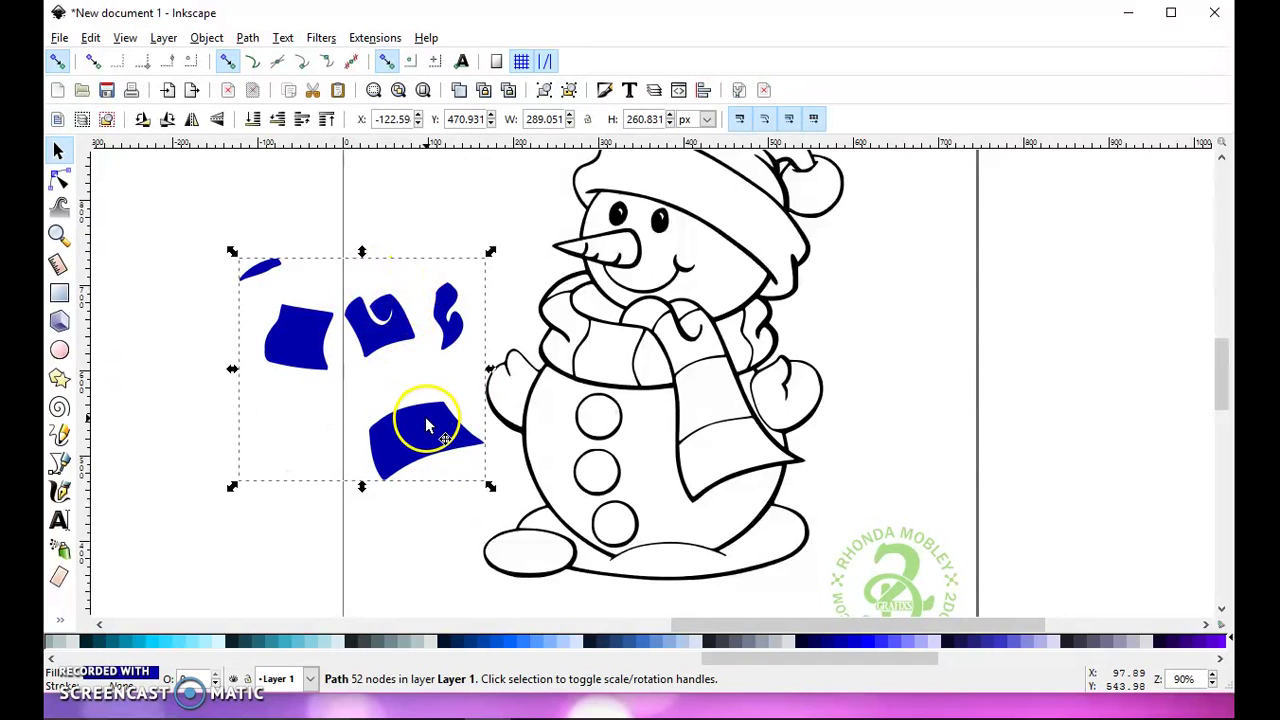
left_click_drag(425, 431, 409, 441)
scroll(409, 441, "down", 1)
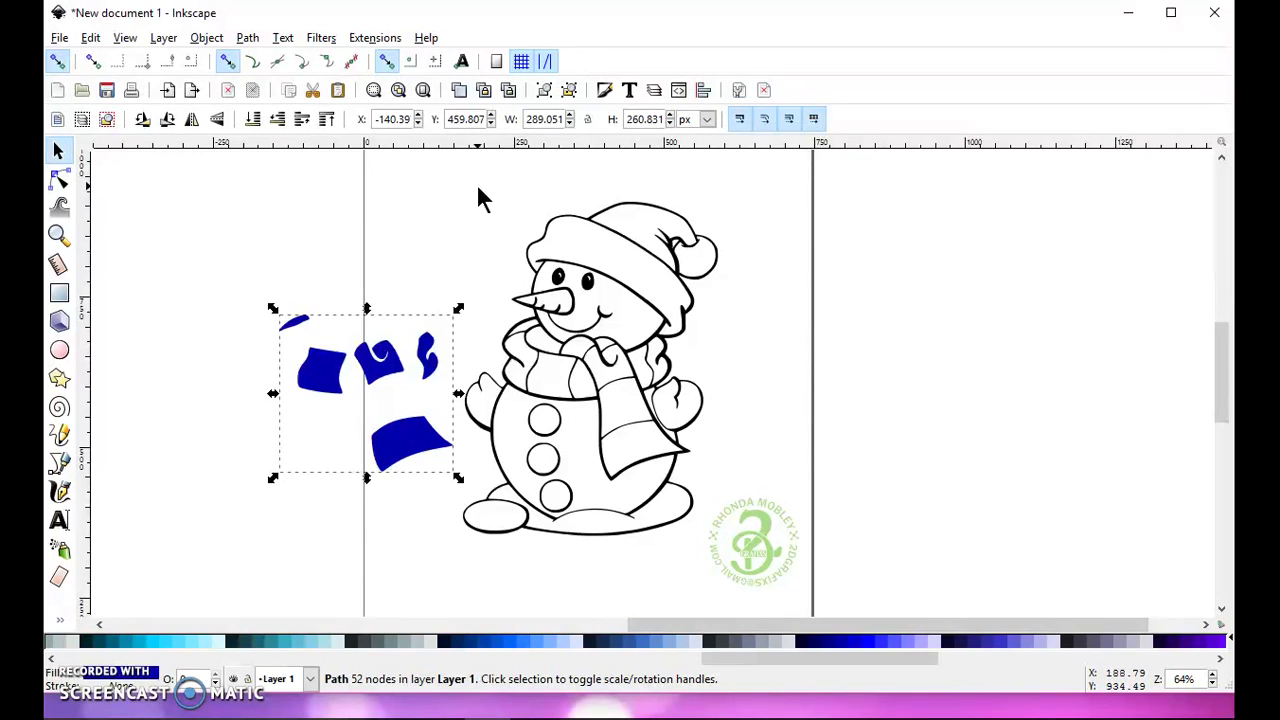
left_click_drag(424, 437, 427, 428)
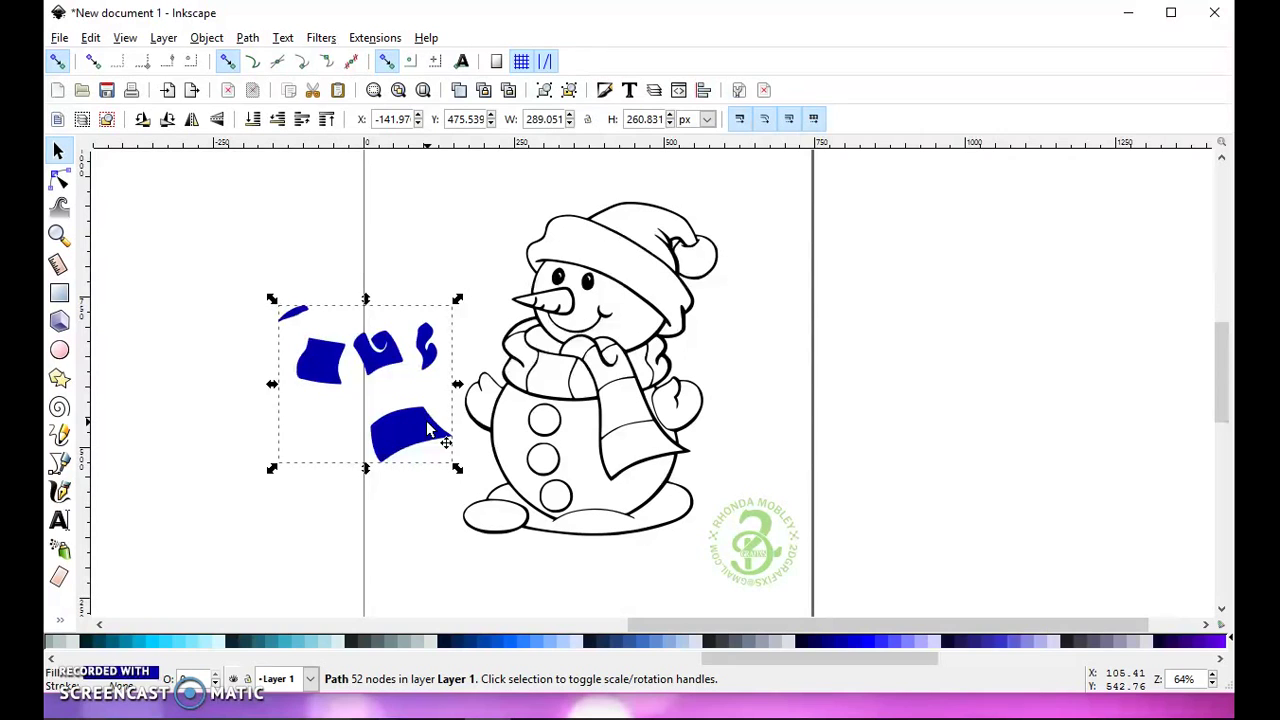
key("Delete")
left_click_drag(440, 324, 417, 309)
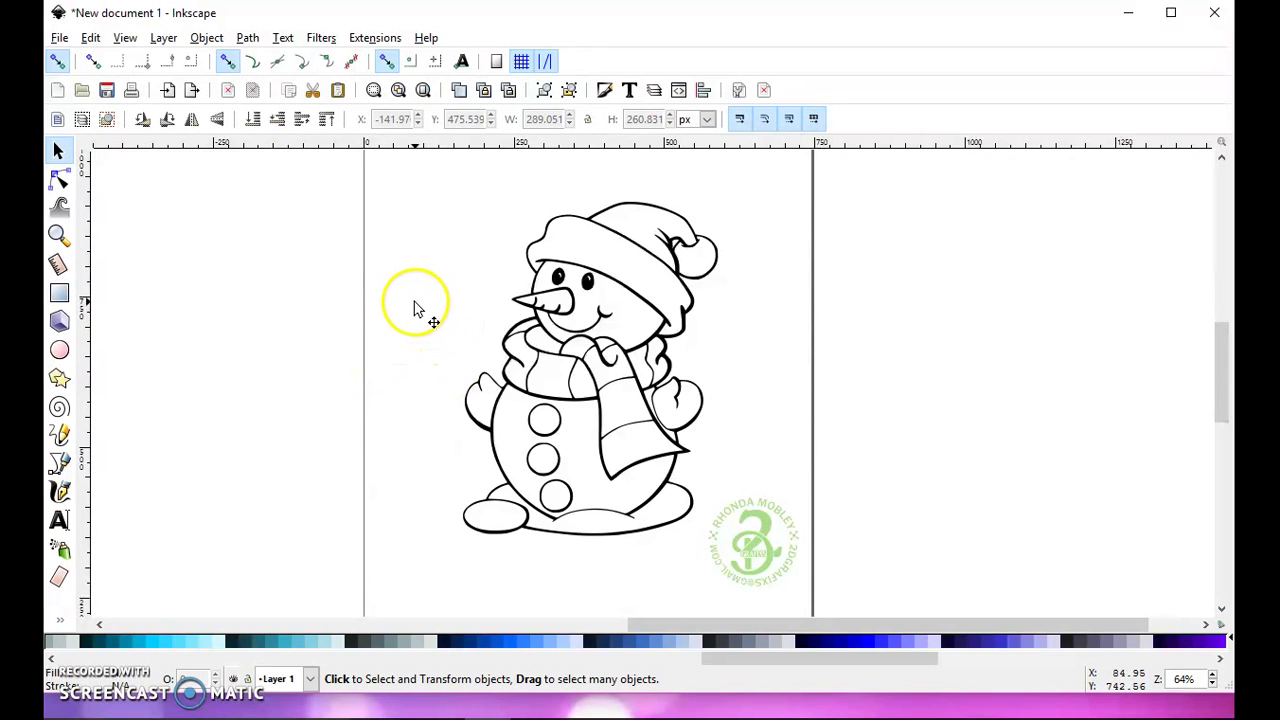
- Fill the same five scarf stripes dark blue with the Paint Bucket as separate paths, without unioning them
key("shift+F7")
left_click(630, 438)
left_click(597, 350)
left_click(535, 372)
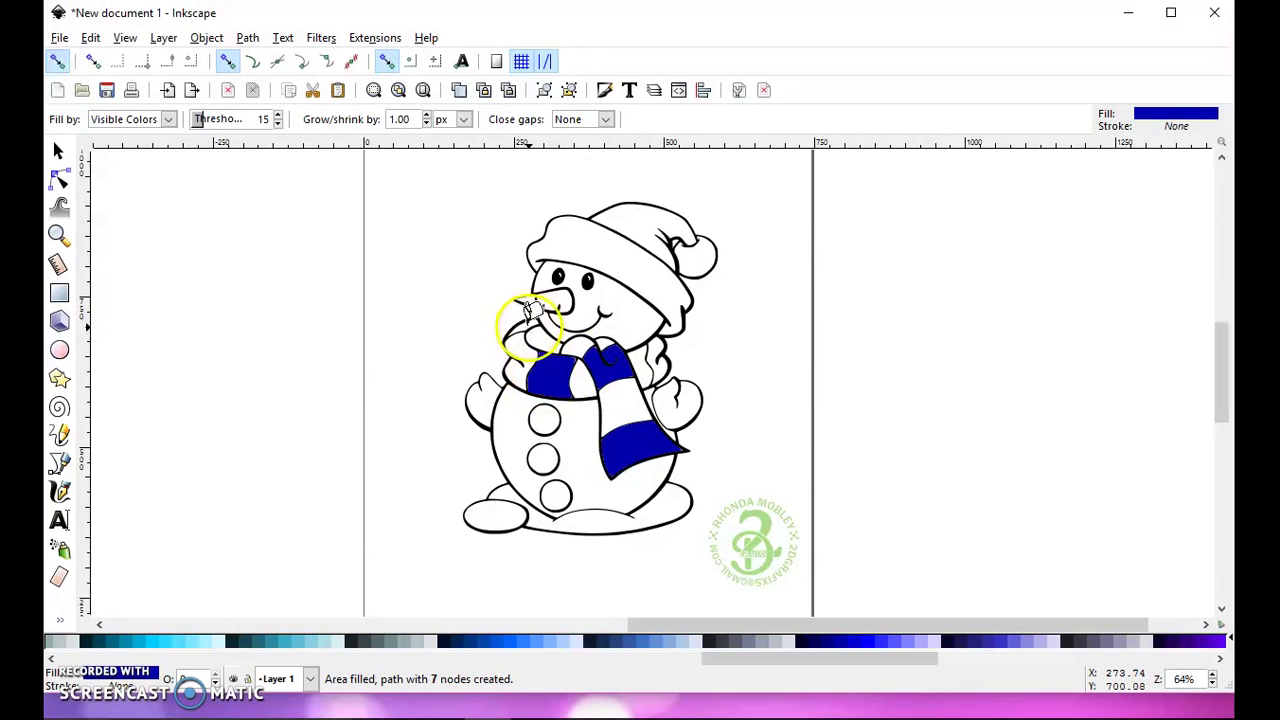
left_click(663, 352)
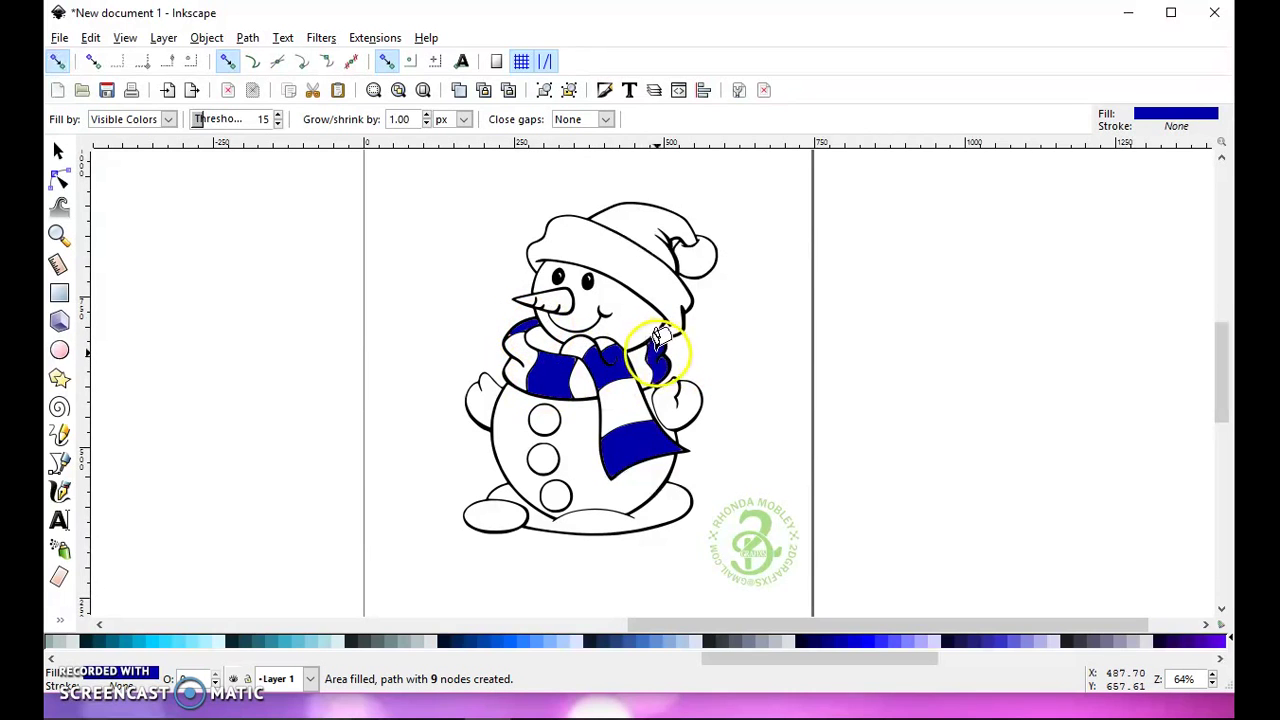
- Move the five separate dark blue stripe pieces one by one out of the scarf to the empty area beside the snowman
left_click(58, 150)
mouse_move(505, 378)
left_mouse_down()
mouse_move(600, 375)
mouse_move(395, 405)
left_mouse_up()
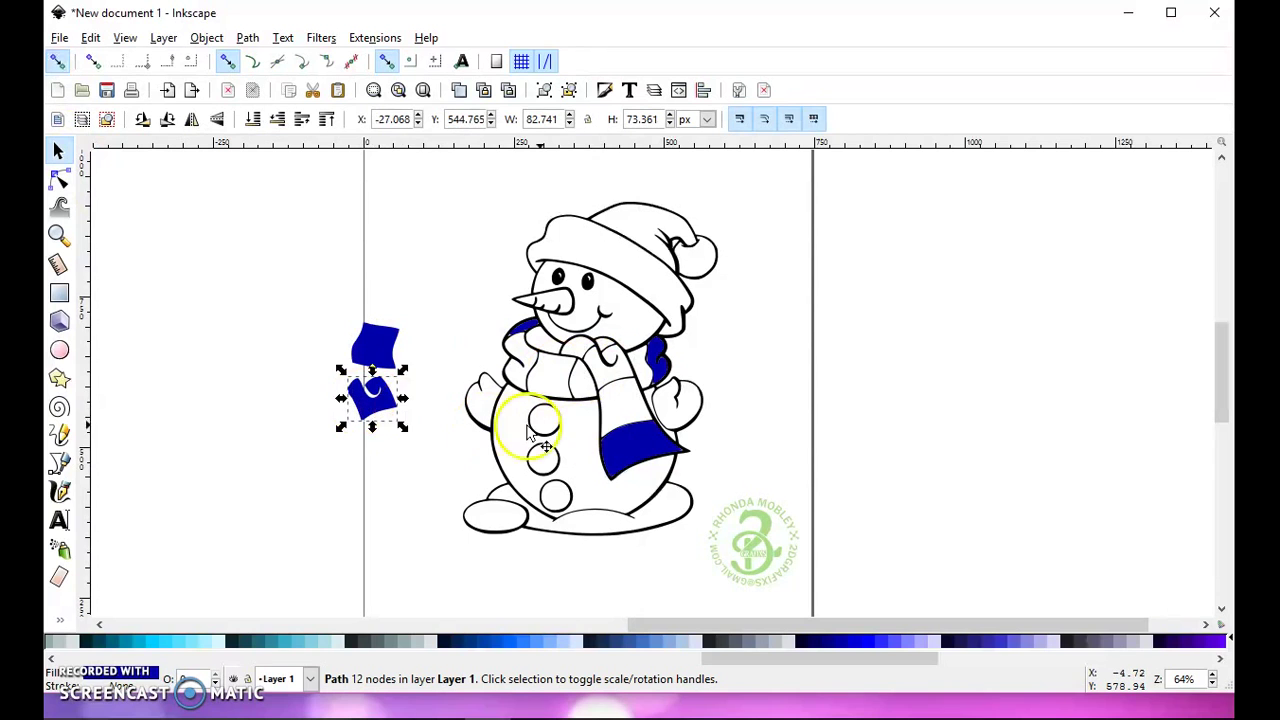
left_click_drag(618, 457, 362, 465)
left_click_drag(510, 325, 392, 290)
left_click_drag(660, 360, 312, 412)
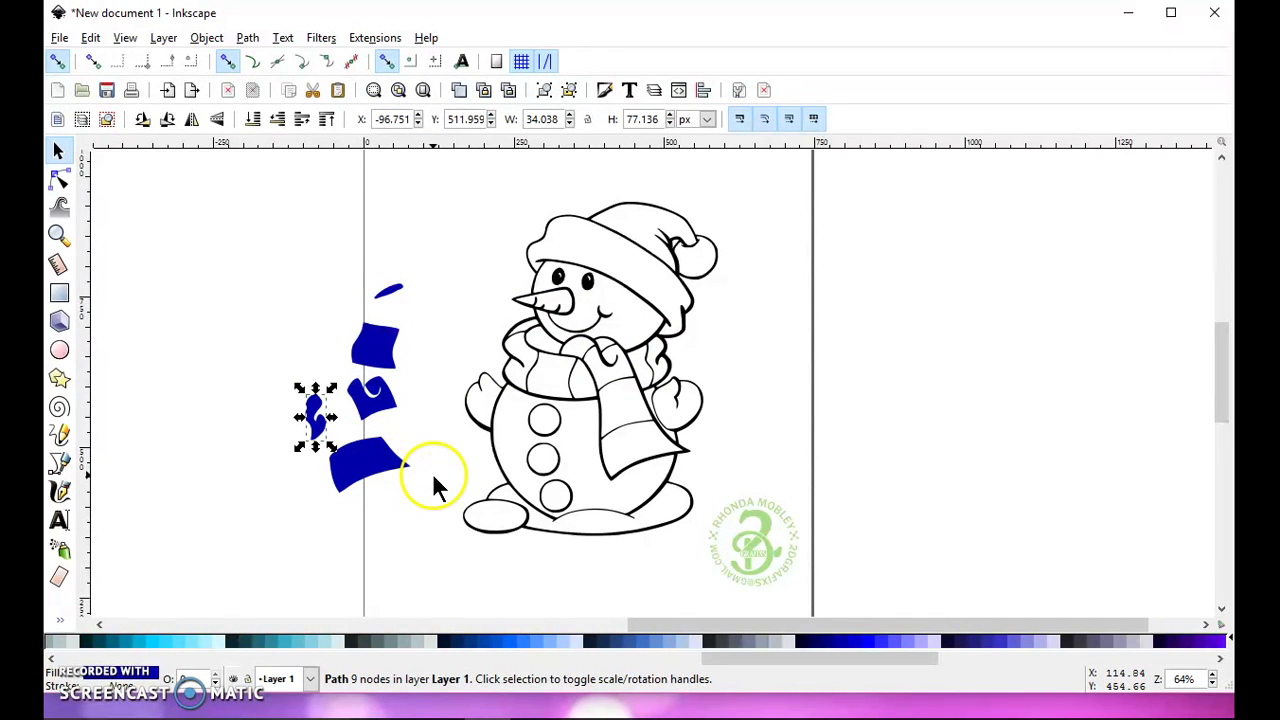
- Line up the five dark blue stripe pieces in a horizontal row beside the snowman
left_click_drag(400, 288, 262, 337)
left_click_drag(375, 347, 290, 354)
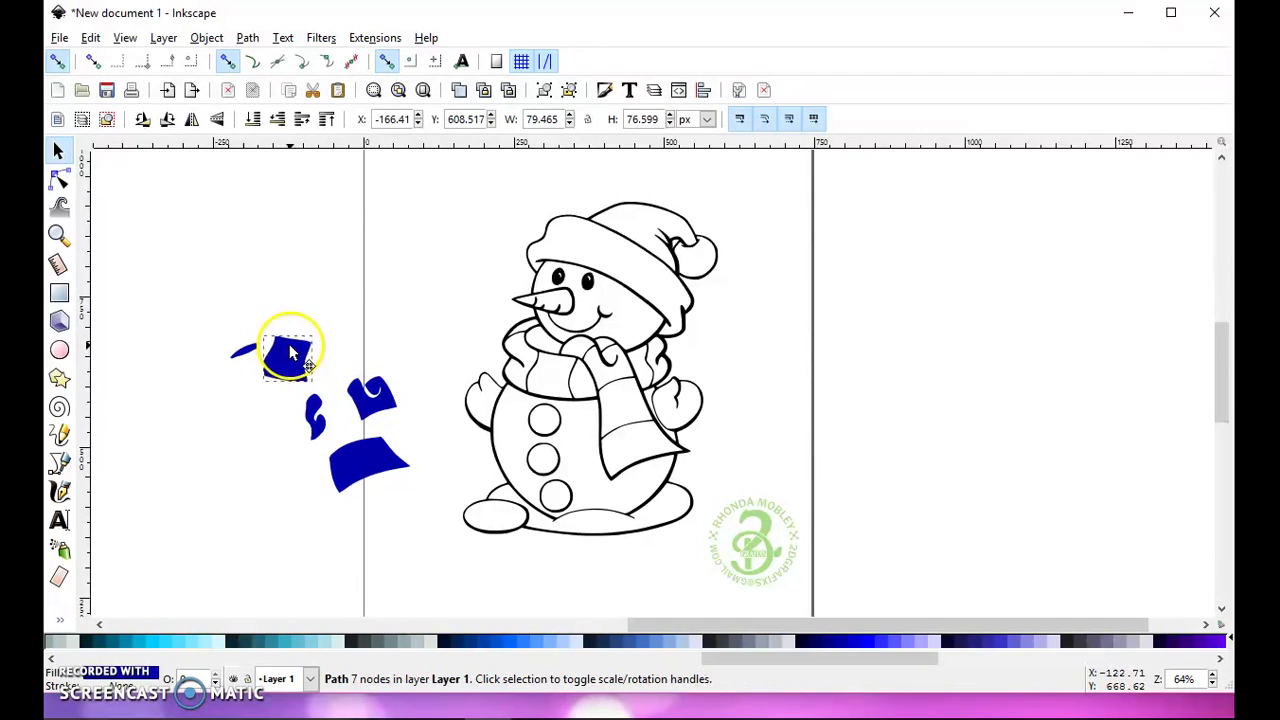
left_click_drag(357, 386, 332, 350)
left_click_drag(306, 400, 385, 343)
left_click_drag(372, 470, 444, 362)
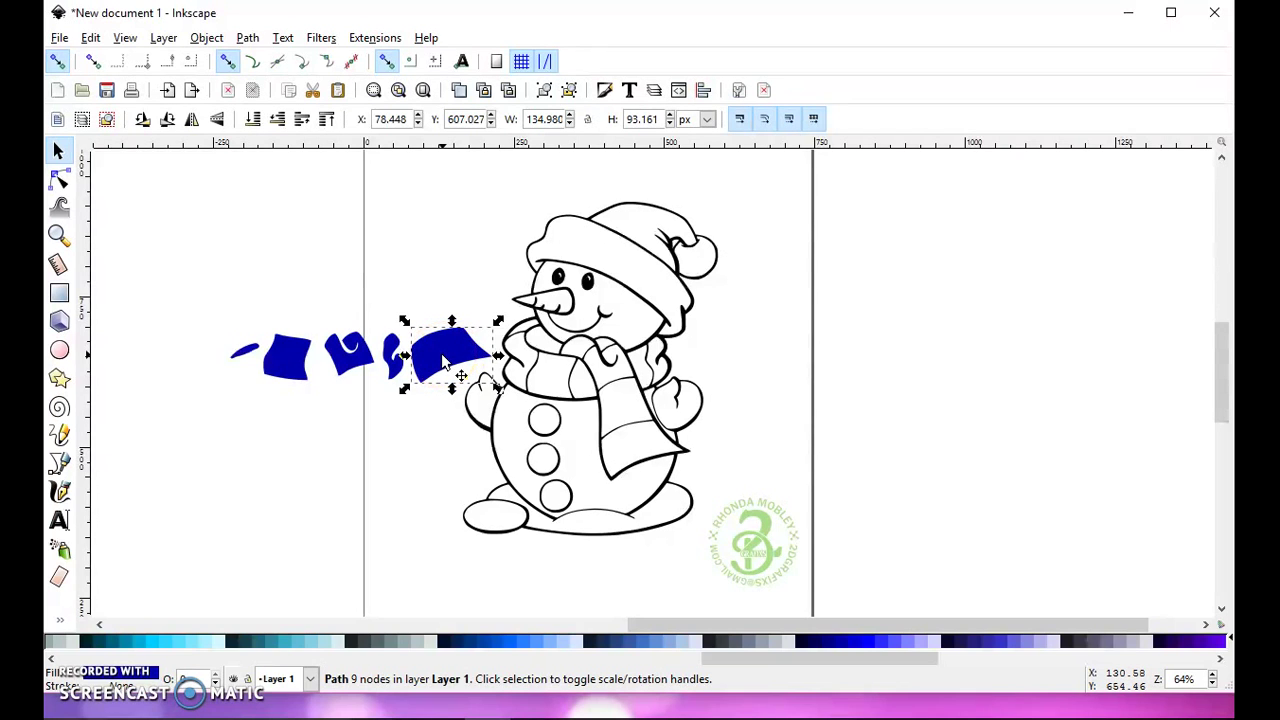
- Rotate the large scarf-end piece so that it stands upright at the end of the row
left_click(446, 360)
left_click_drag(452, 320, 456, 338)
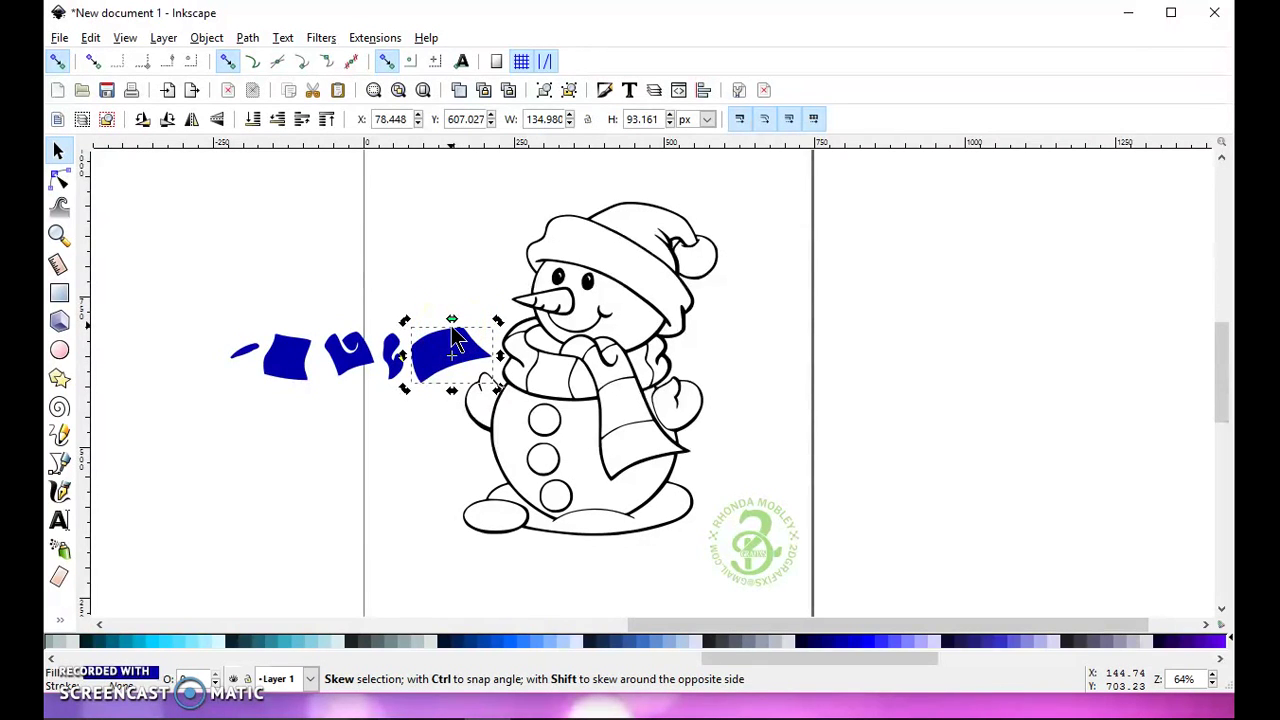
left_click(405, 323)
- Nest the curled, square and thin sliver pieces closely around the wavy piece, rotating the square one slightly, and clear the selection
left_click_drag(452, 338, 382, 378)
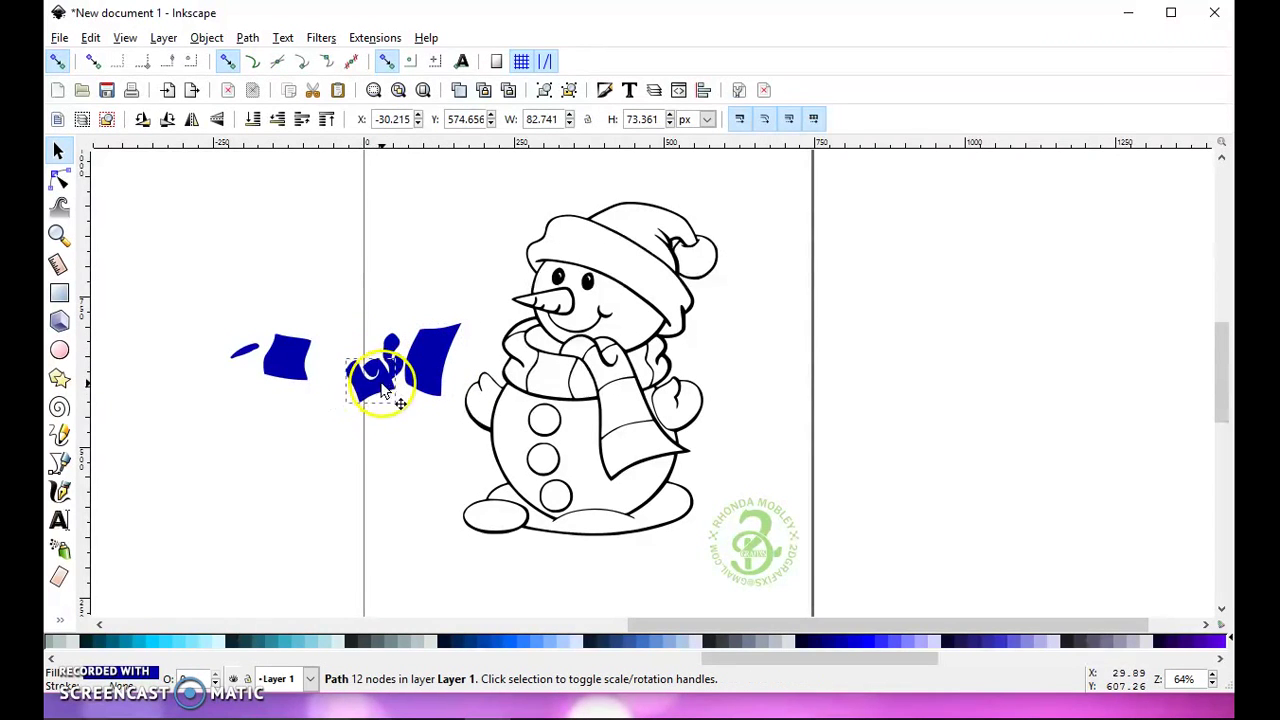
left_click_drag(274, 358, 343, 338)
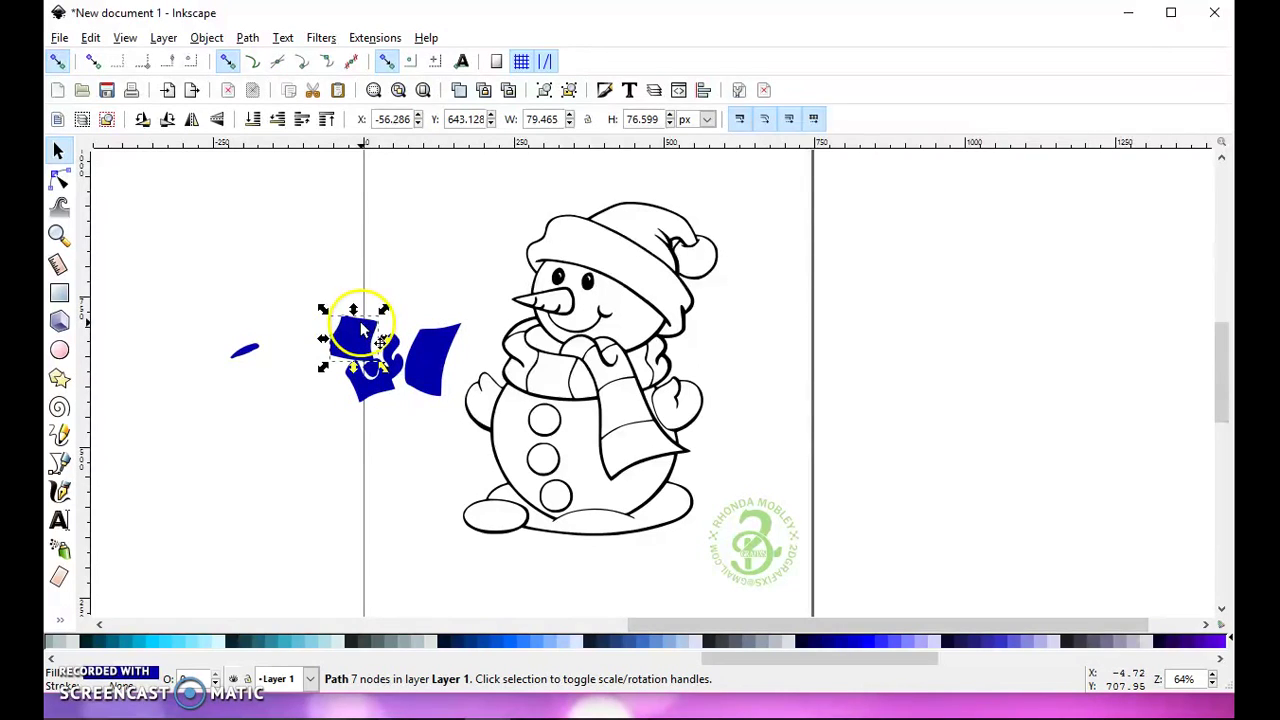
left_click(362, 330)
left_click_drag(386, 309, 391, 343)
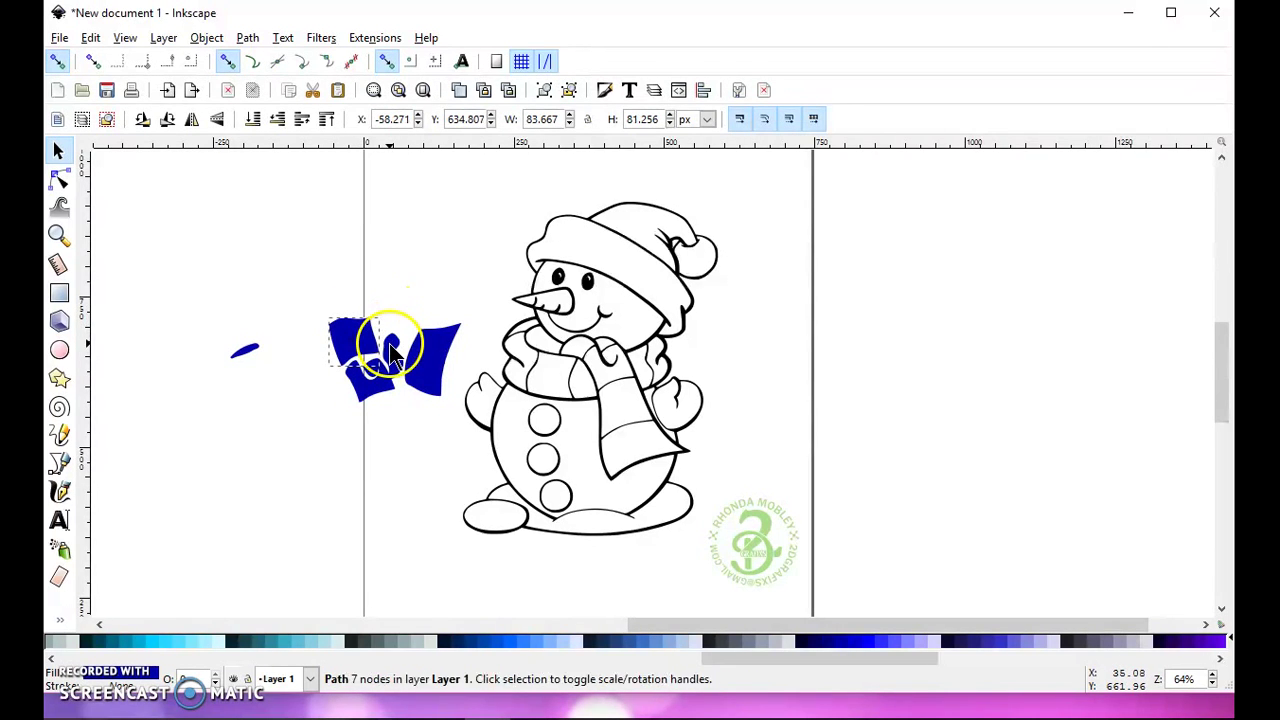
mouse_move(257, 355)
left_mouse_down()
mouse_move(409, 310)
mouse_move(410, 330)
left_mouse_up()
left_click(411, 408)
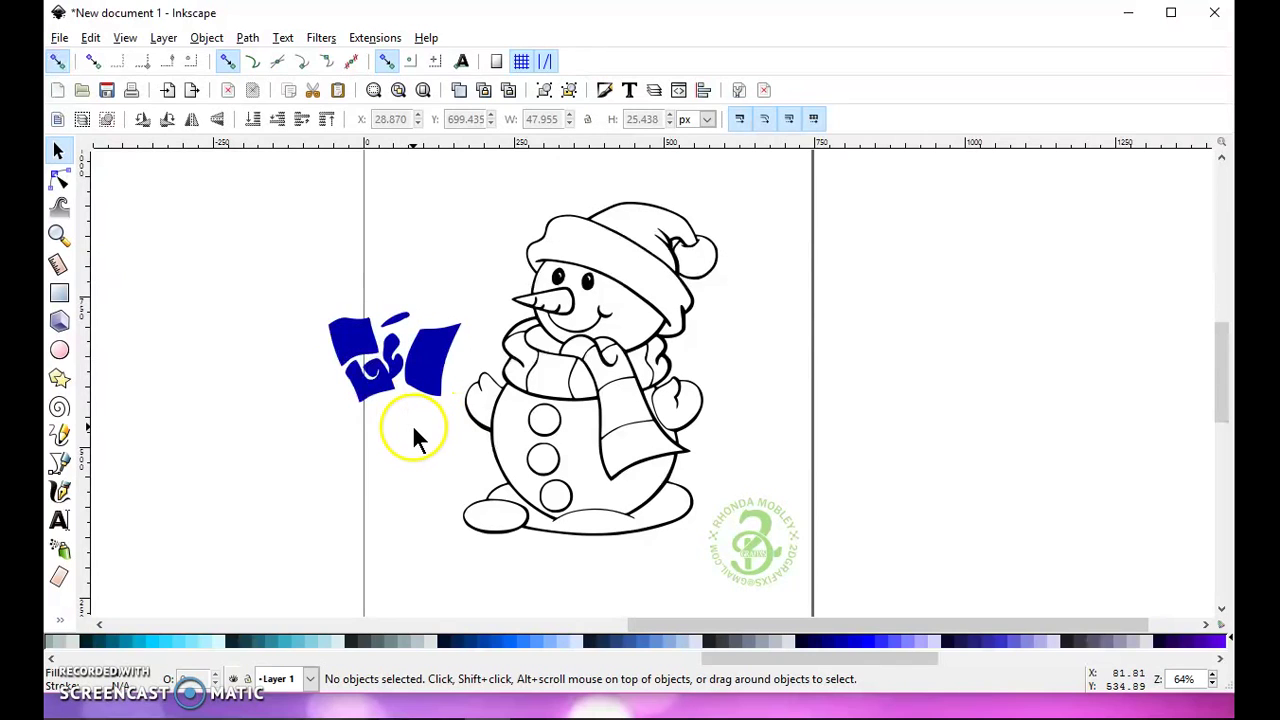